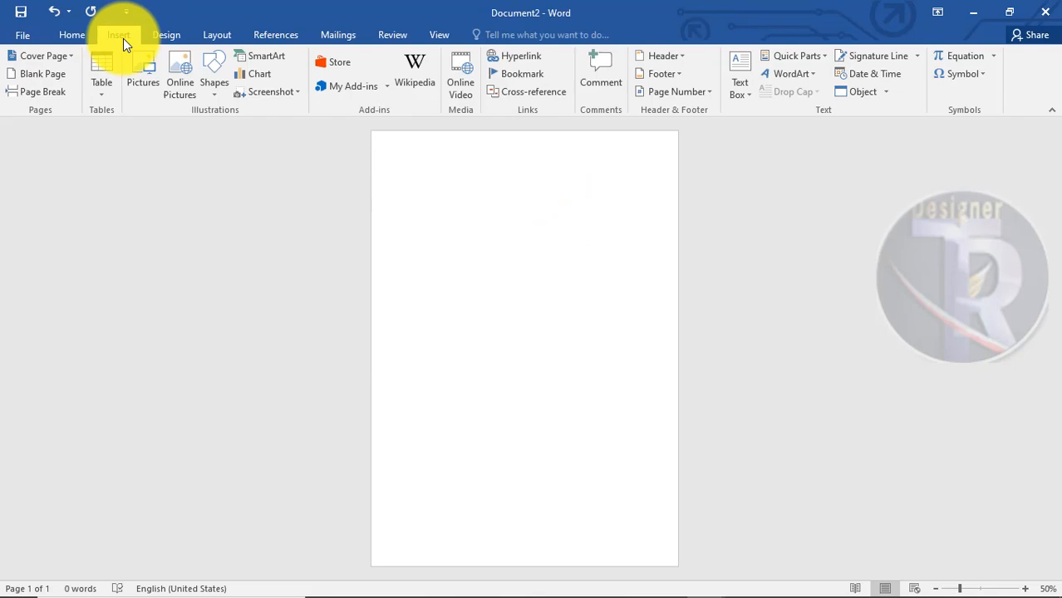
- Draw a rectangle about 6.83" high and 8.21" wide covering the lower part of the page
click(211, 83)
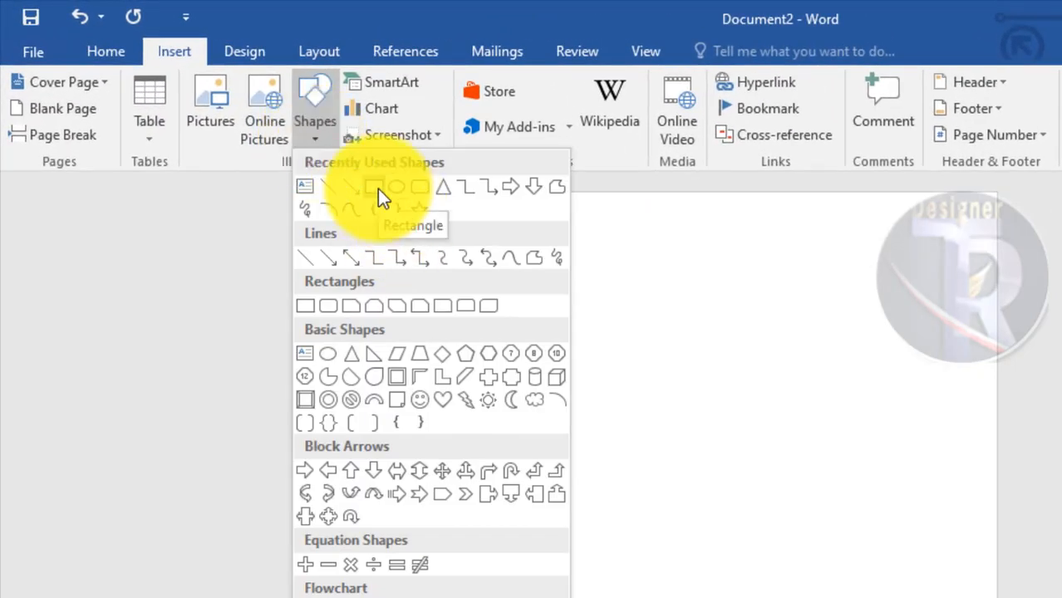
click(377, 188)
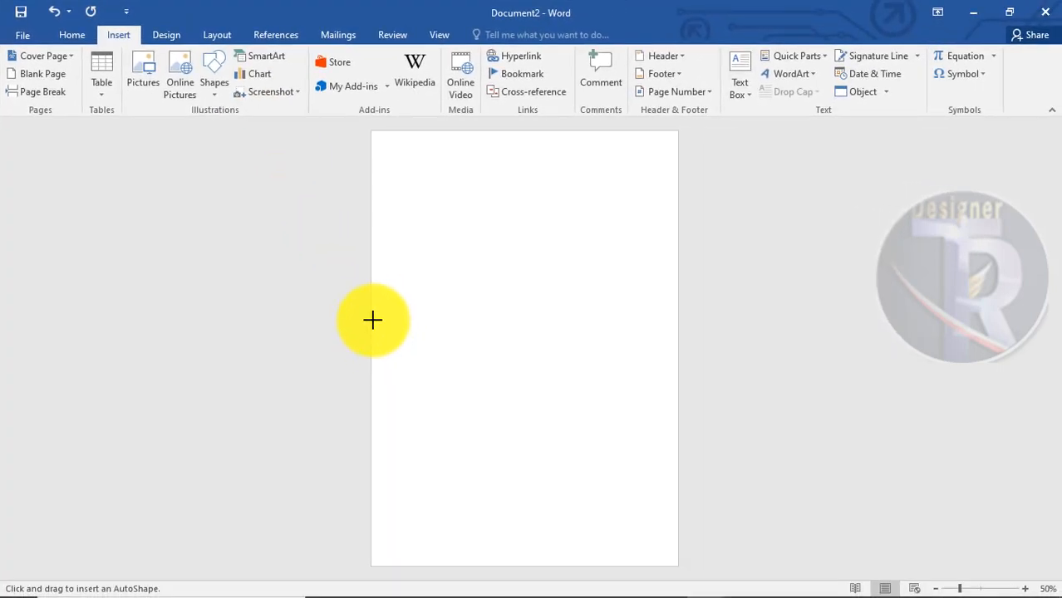
mouse_move(370, 314)
mouse_down()
mouse_move(609, 522)
mouse_move(677, 567)
mouse_up()
- Edit the rectangle's points to bend its upper edge into a smooth downward curve between the two corners
right_click(591, 381)
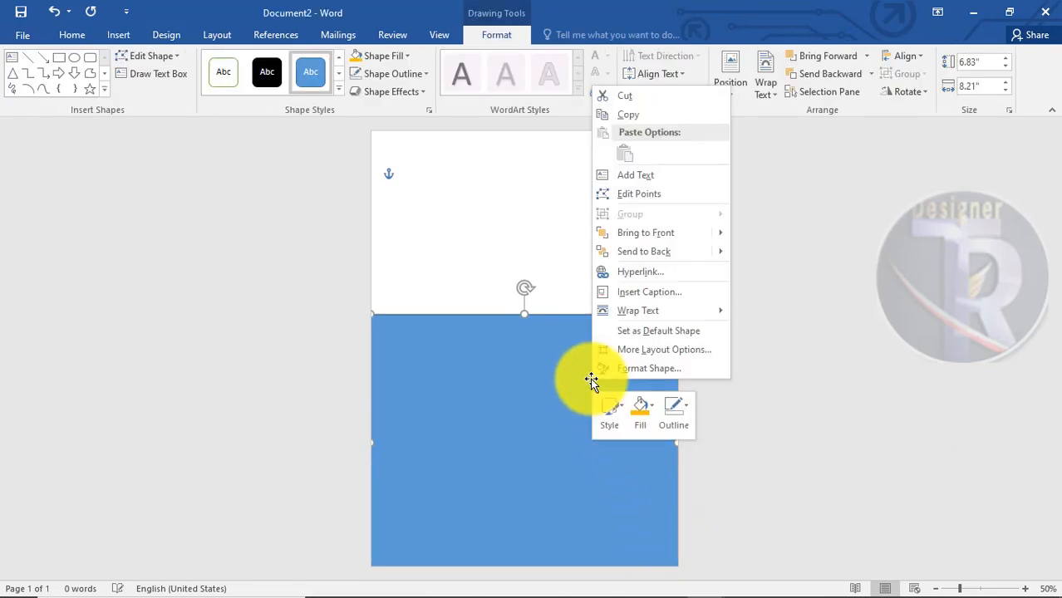
click(625, 193)
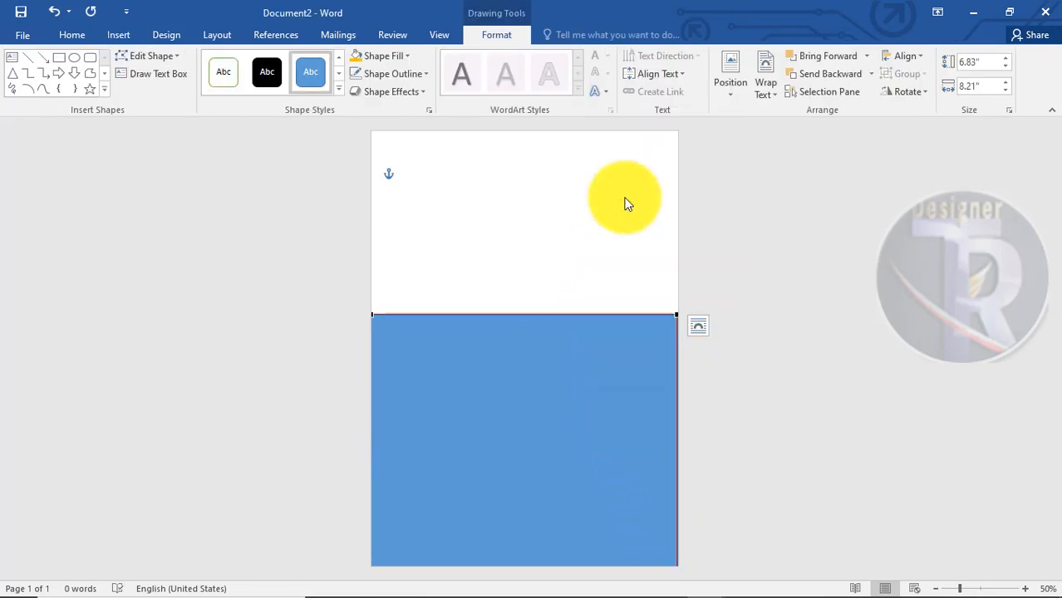
click(675, 313)
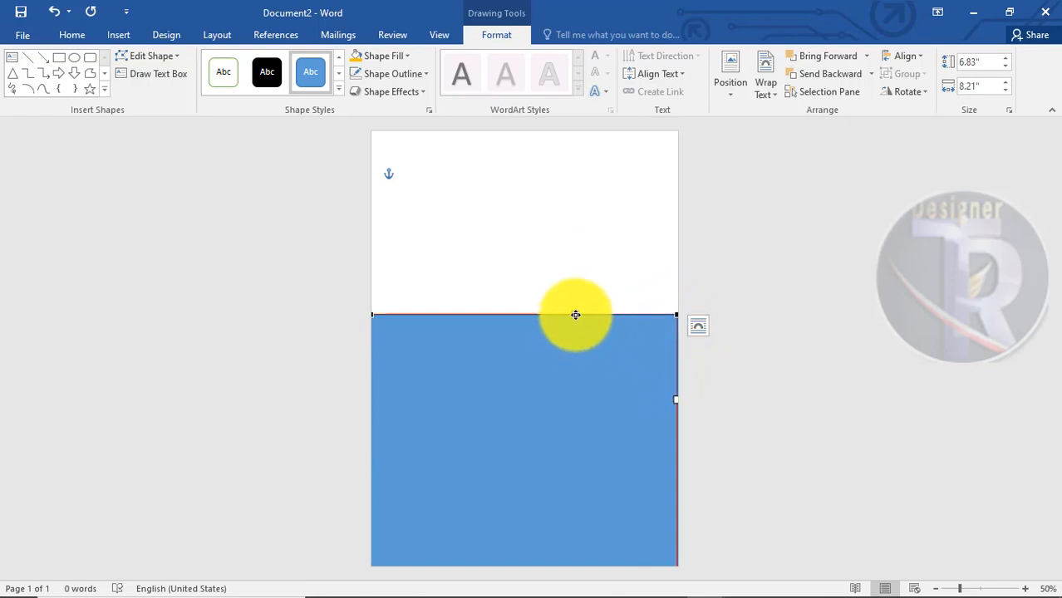
drag(575, 315, 563, 377)
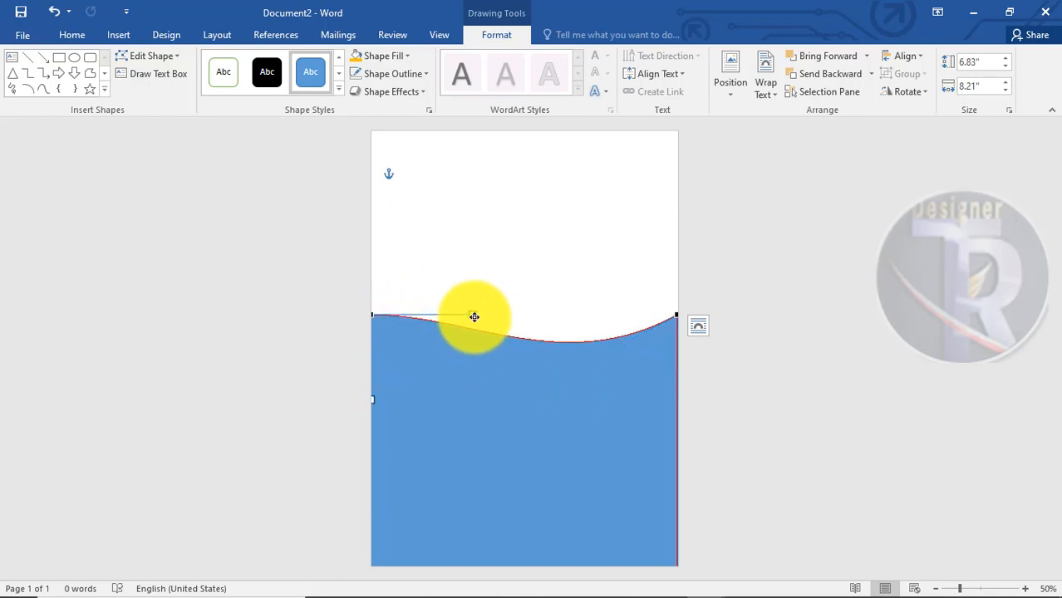
drag(473, 317, 473, 352)
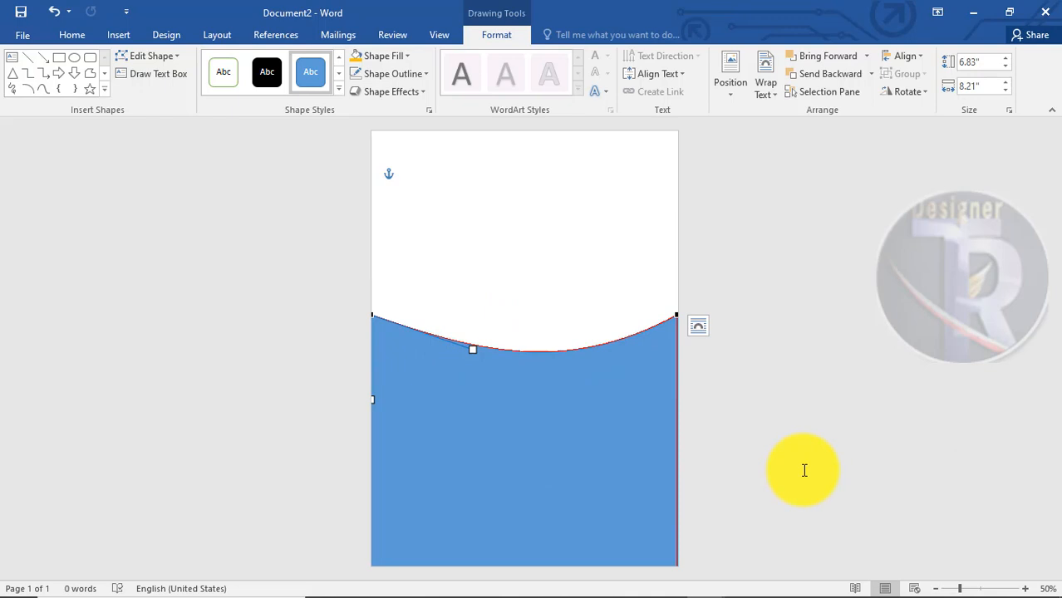
click(805, 470)
- Widen the curved shape to about 8.46" so it spans the page's full width, and shift it slightly down
click(518, 413)
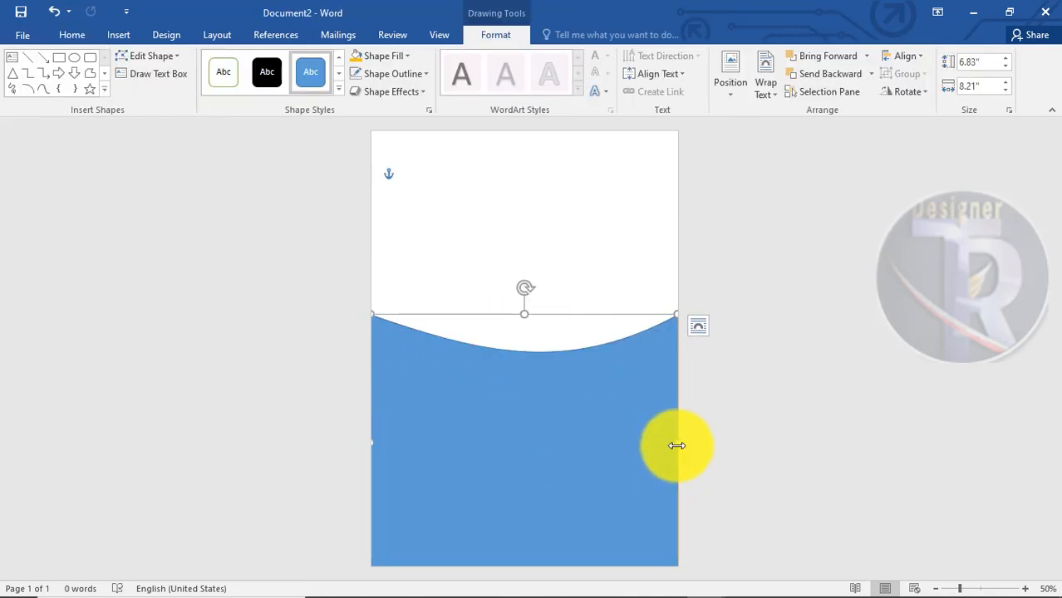
mouse_move(676, 446)
mouse_down()
mouse_move(692, 446)
mouse_move(679, 449)
mouse_up()
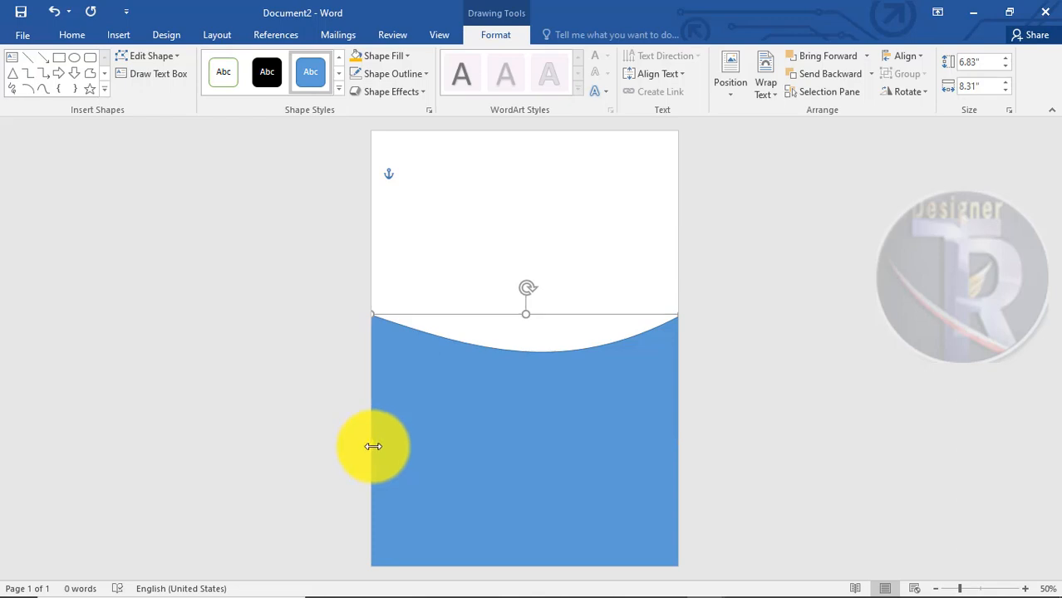
drag(373, 446, 346, 447)
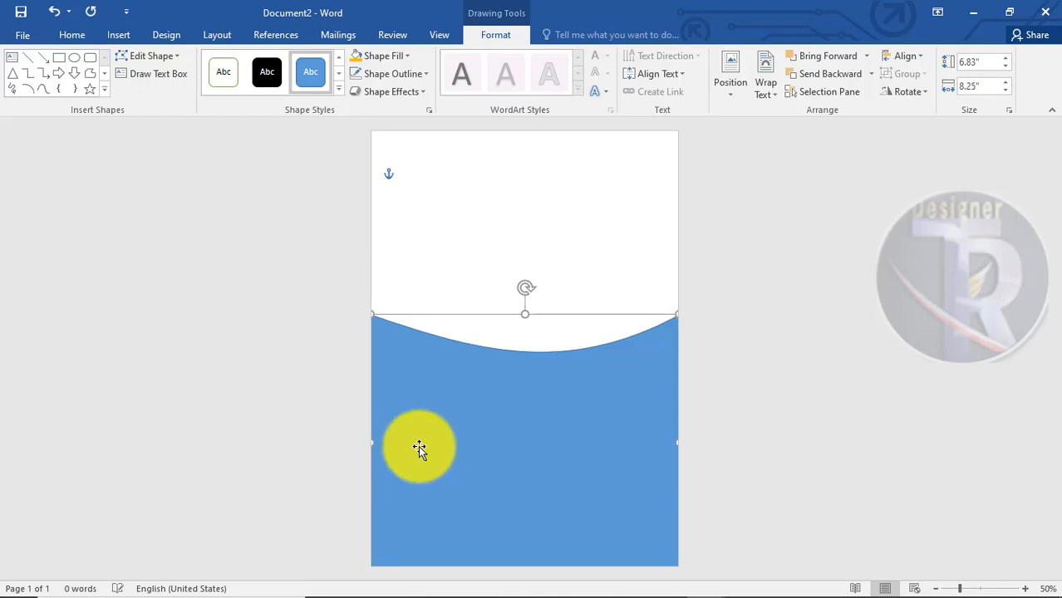
drag(420, 449, 410, 451)
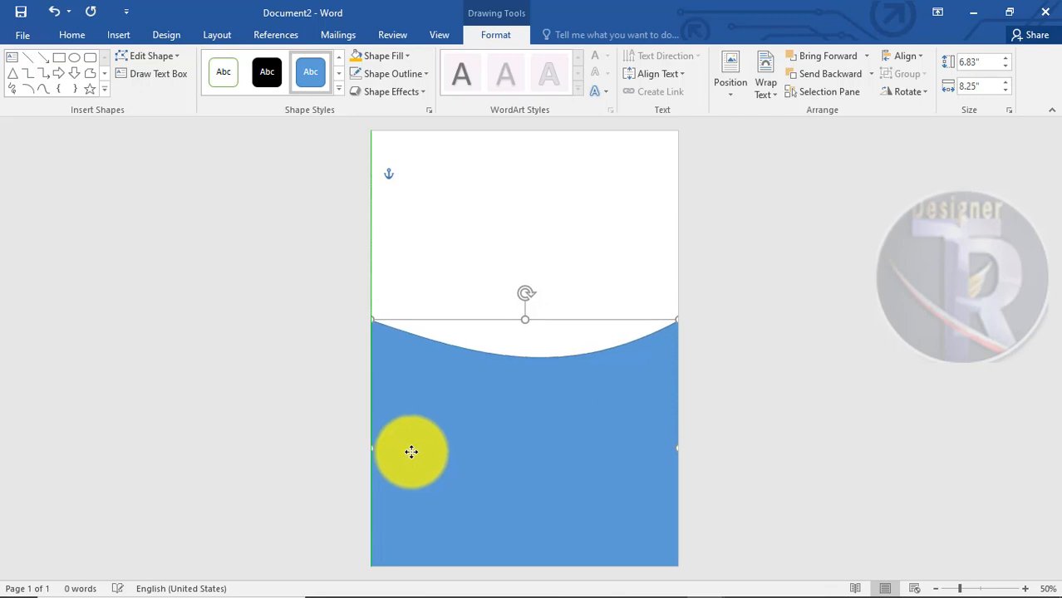
click(724, 433)
click(600, 426)
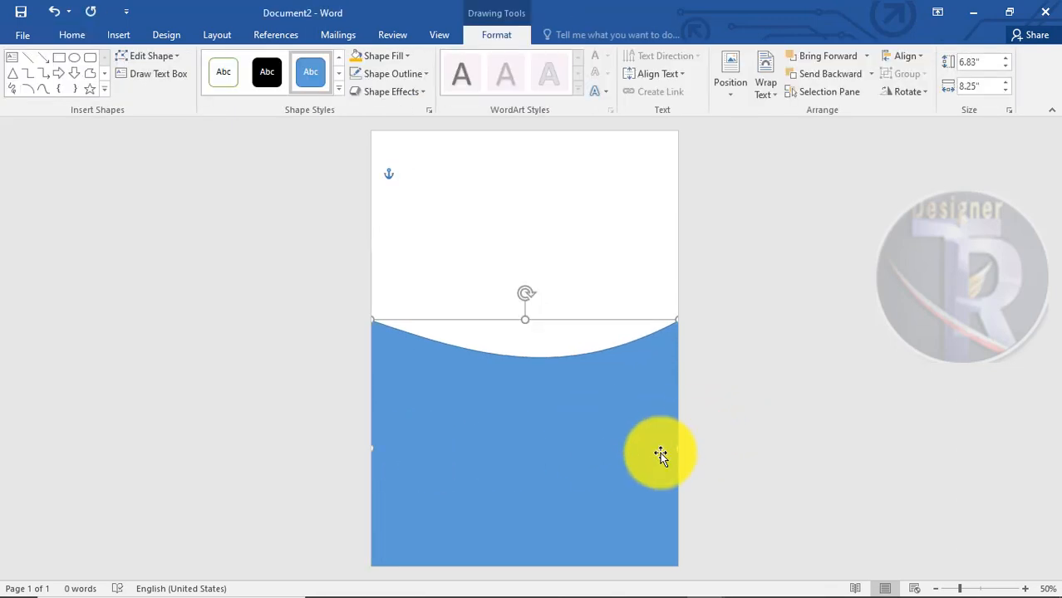
mouse_move(674, 447)
mouse_down()
mouse_move(700, 446)
mouse_move(680, 446)
mouse_up()
click(748, 439)
click(529, 437)
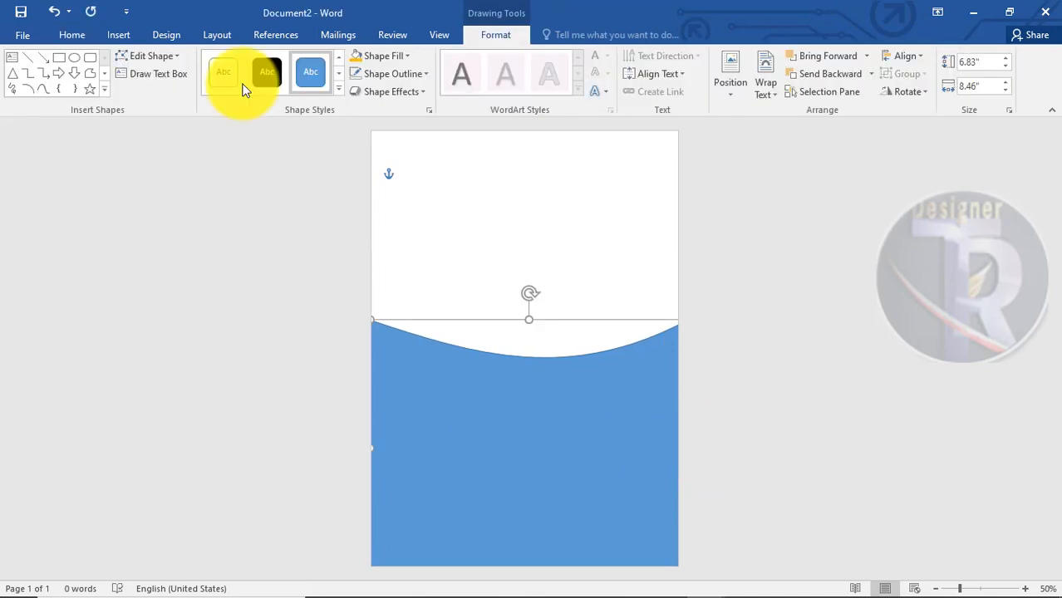
- Fill the curved shape with red and resize it to about 7.25" high by 8.4" wide
click(385, 60)
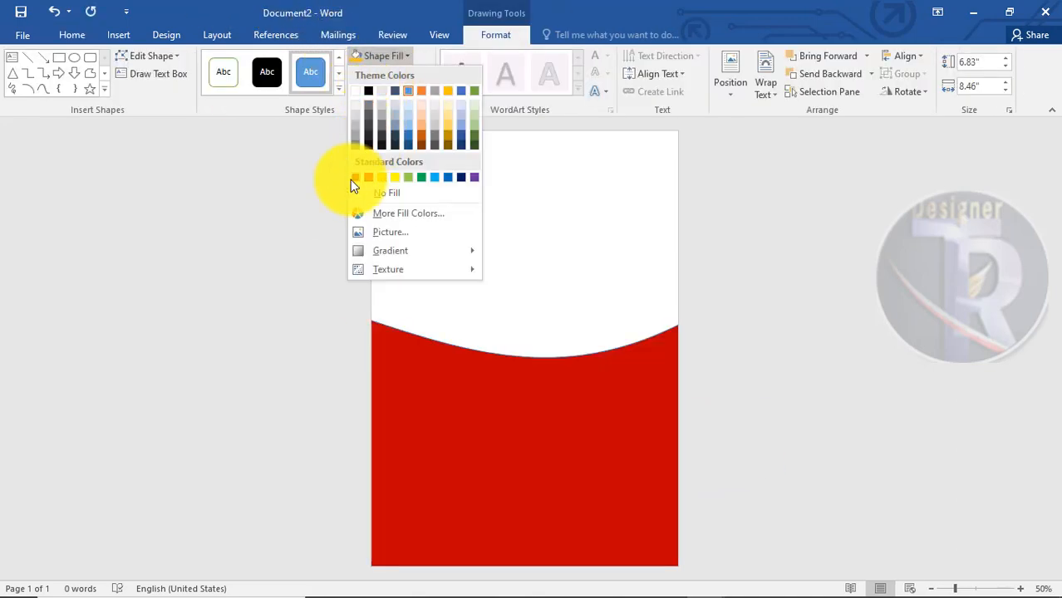
click(350, 180)
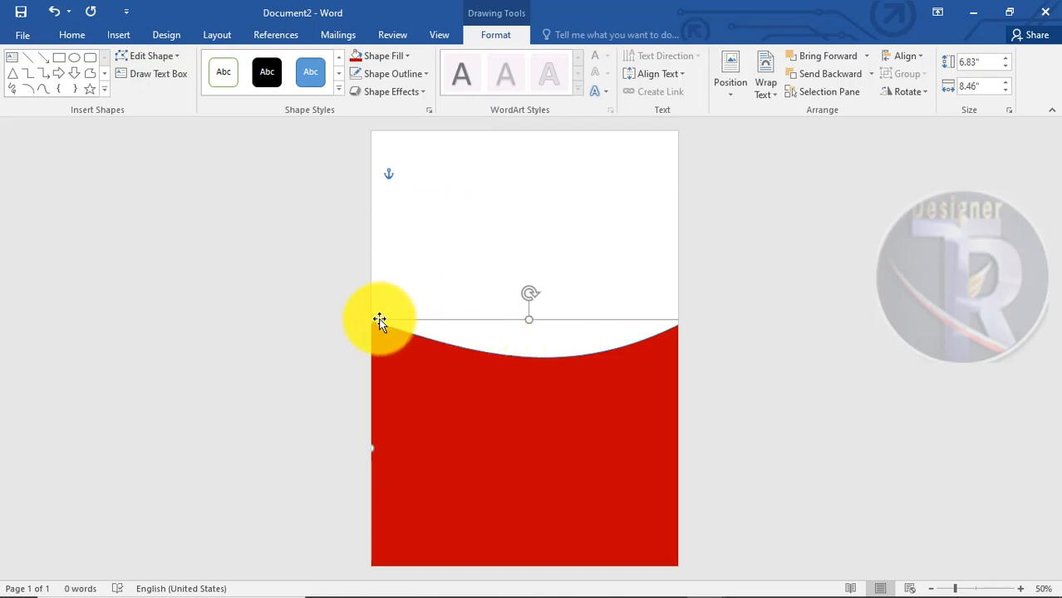
mouse_move(371, 320)
mouse_down()
mouse_move(356, 311)
mouse_move(355, 324)
mouse_up()
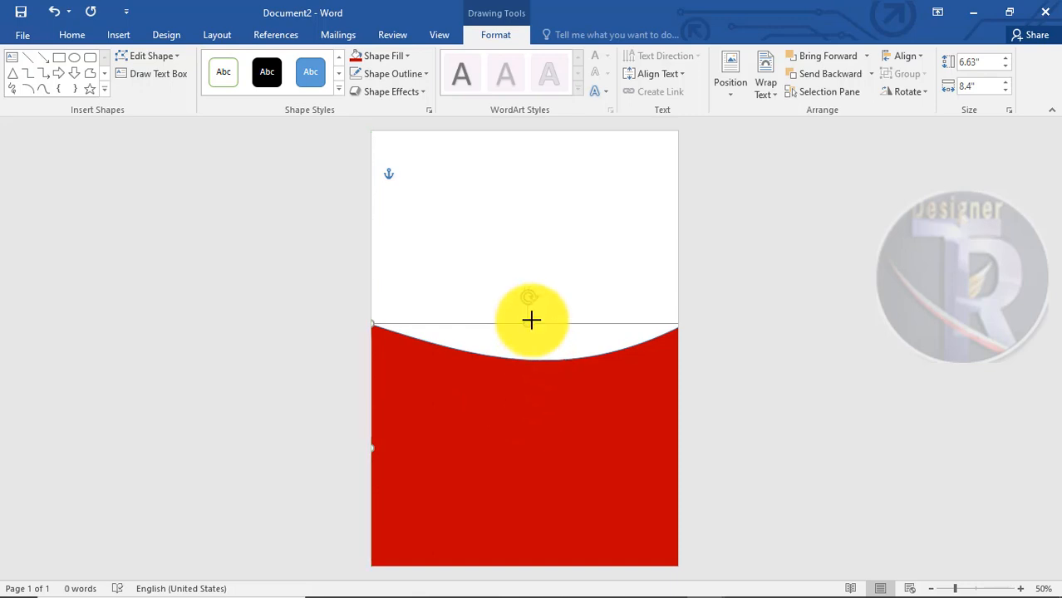
drag(532, 320, 531, 300)
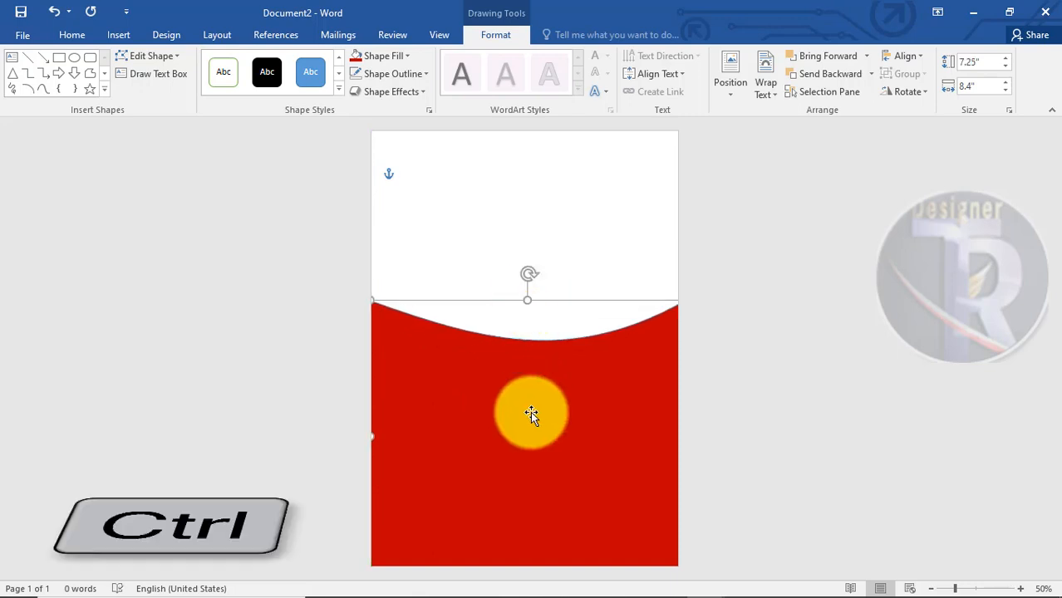
- Duplicate the red shape slightly above the original, giving the copy an orange-yellow fill and no outline
drag(531, 413, 534, 382)
click(847, 469)
click(586, 434)
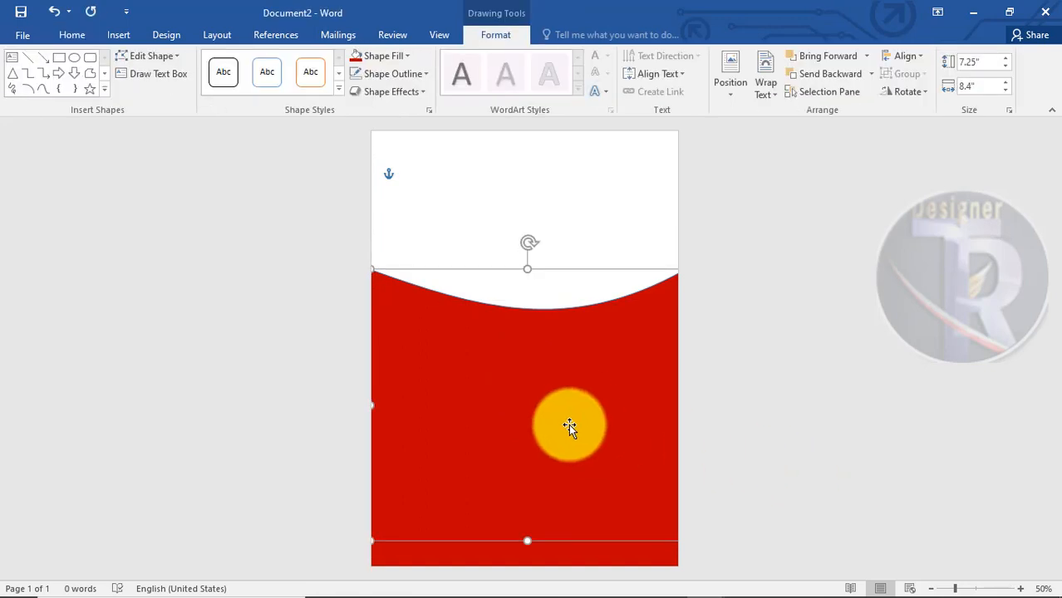
click(402, 60)
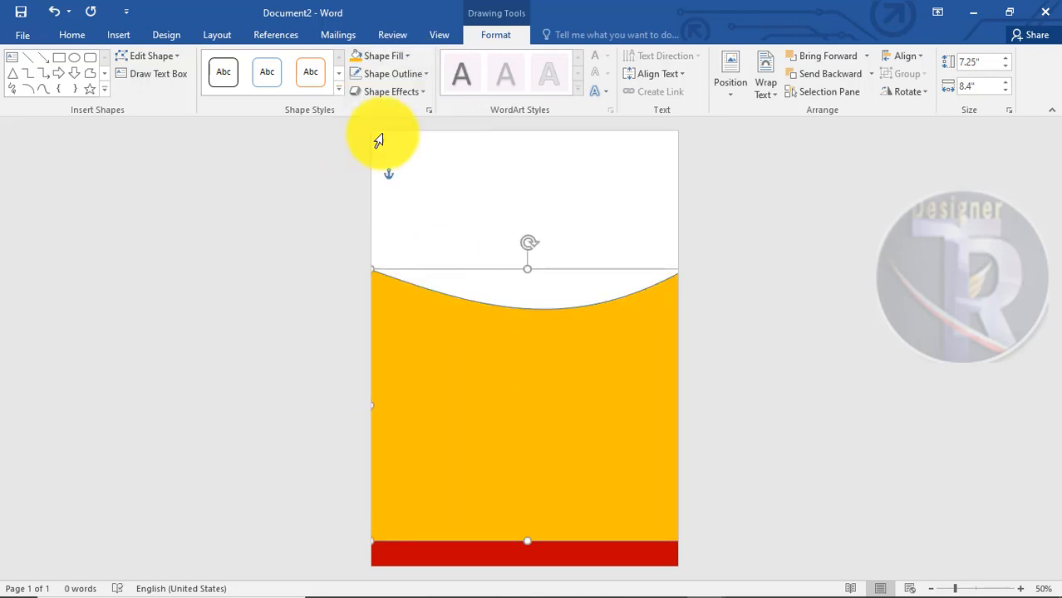
click(380, 74)
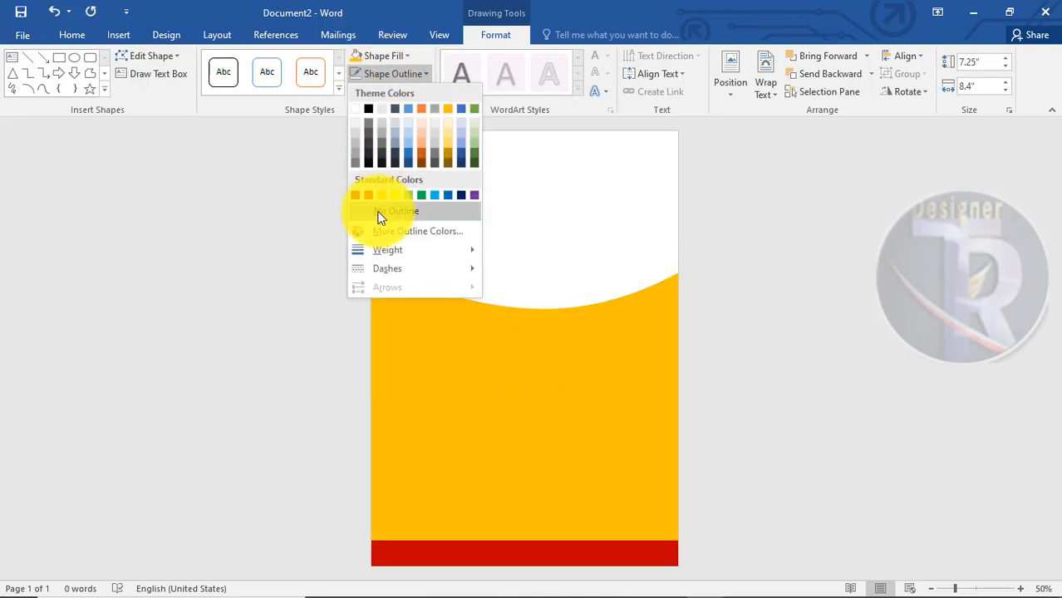
click(379, 212)
- Send the orange-yellow shape to the back, behind the red one
right_click(468, 379)
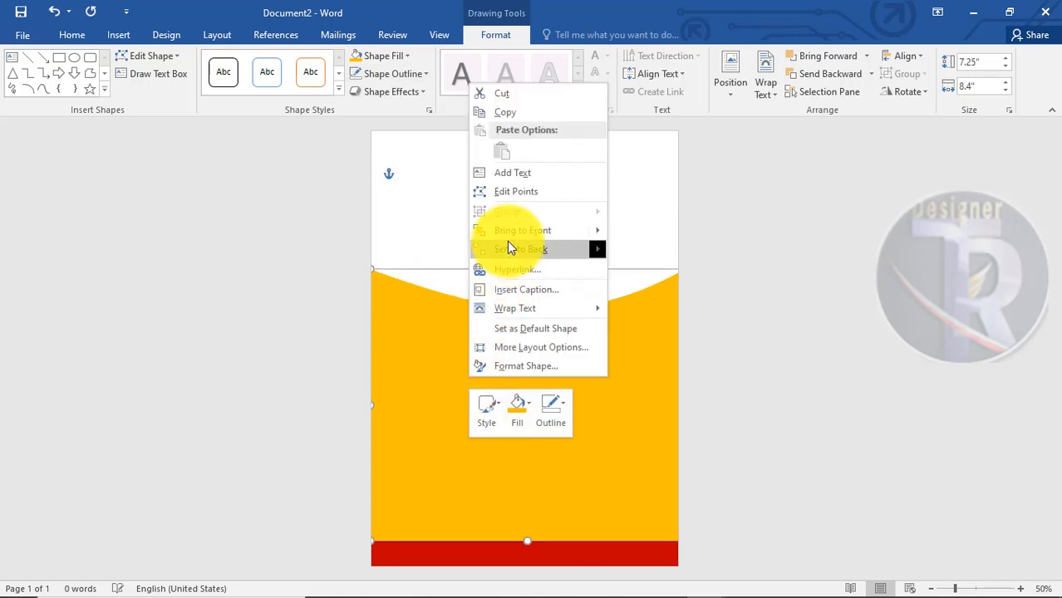
mouse_move(507, 241)
click(682, 252)
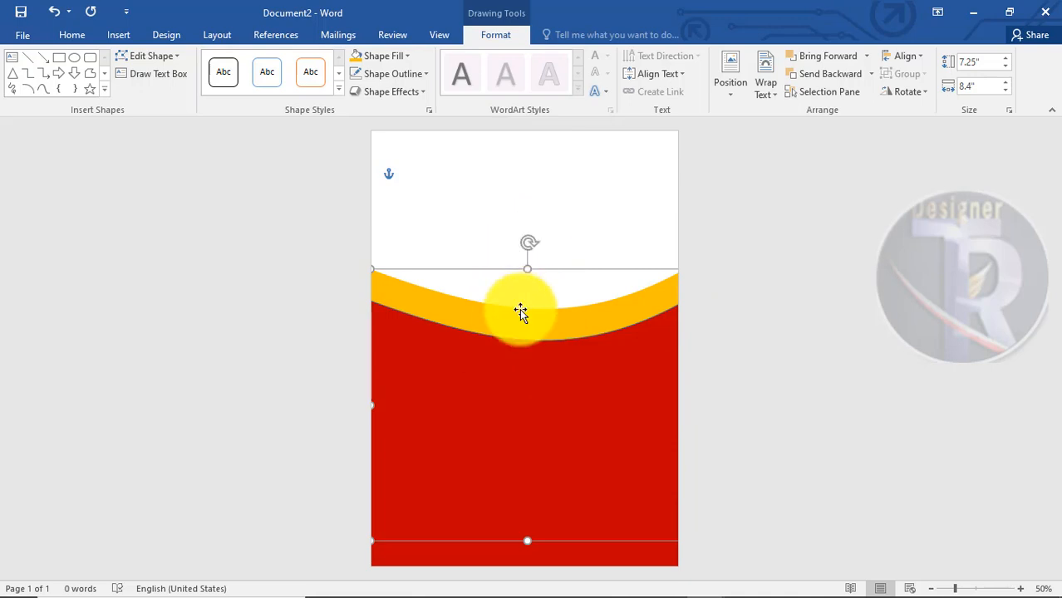
- Tilt the orange-yellow shape counterclockwise, enlarge it to about 7.3" by 8.97", and position it as a band widening rightward above the red curve
drag(532, 242, 509, 249)
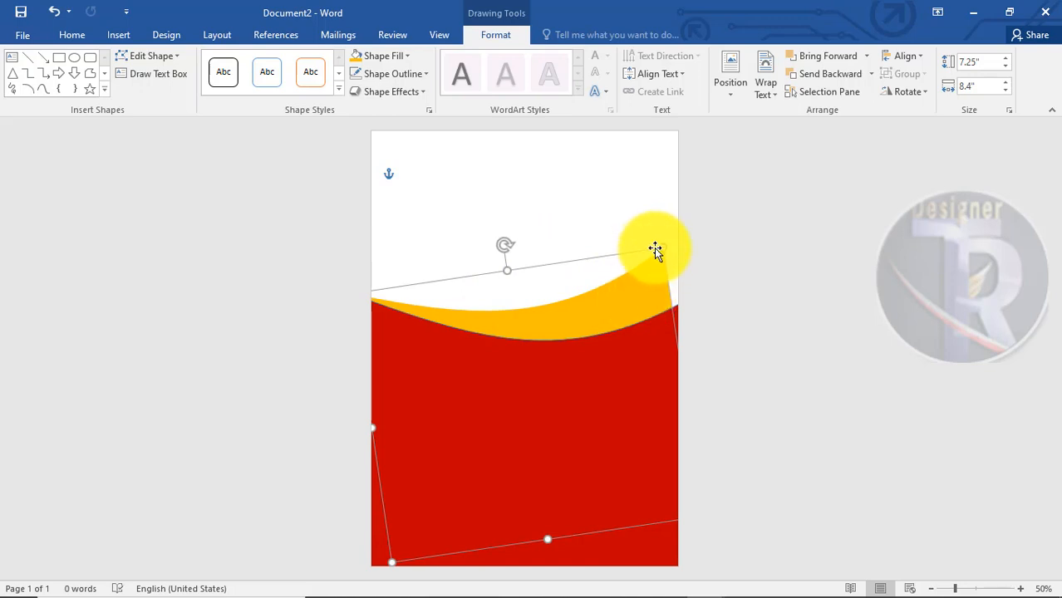
drag(663, 247, 683, 242)
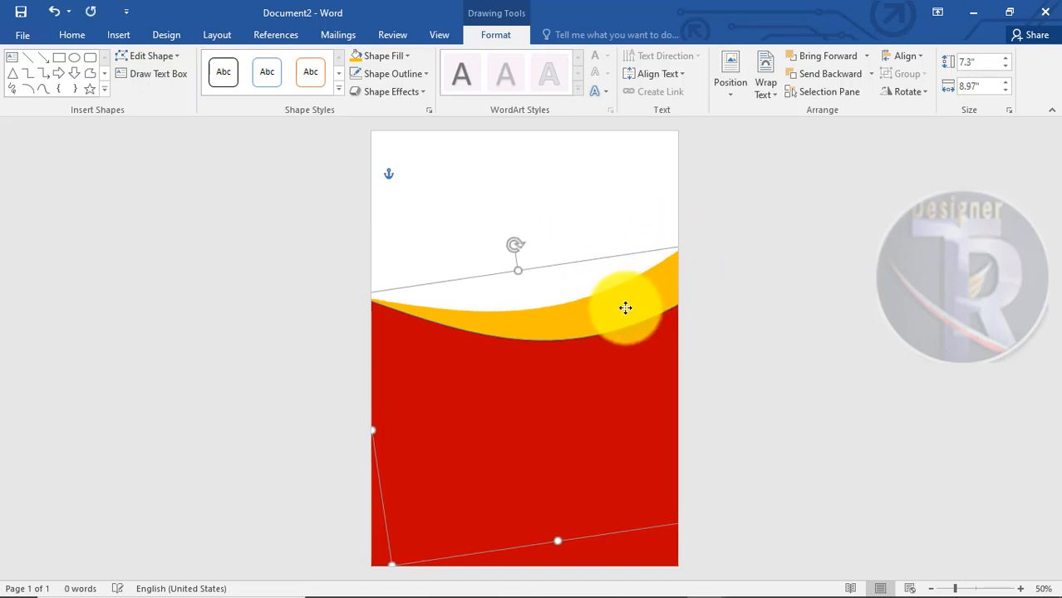
drag(614, 299, 613, 313)
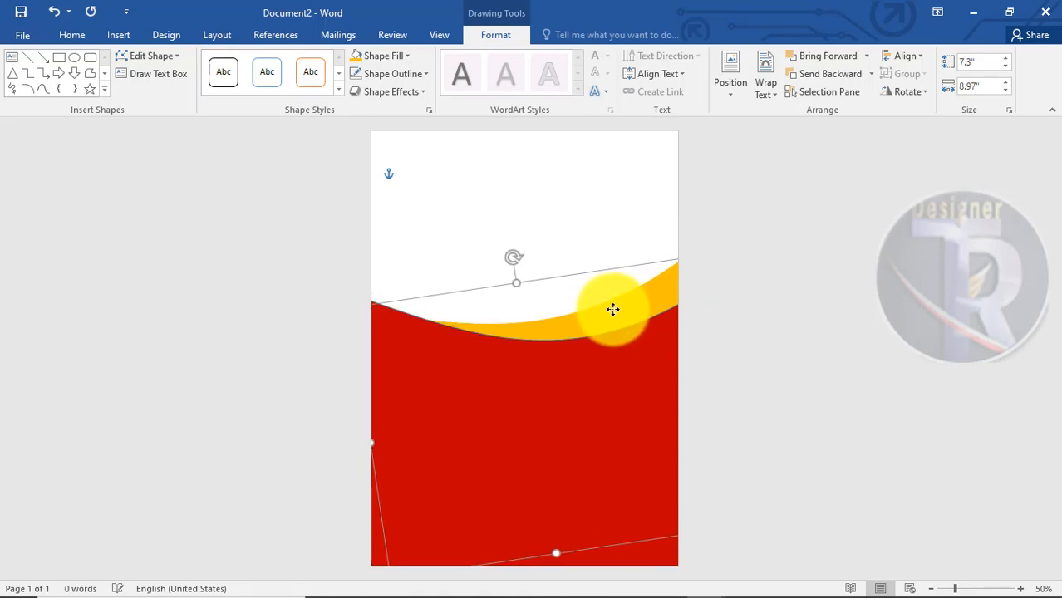
drag(517, 253, 524, 251)
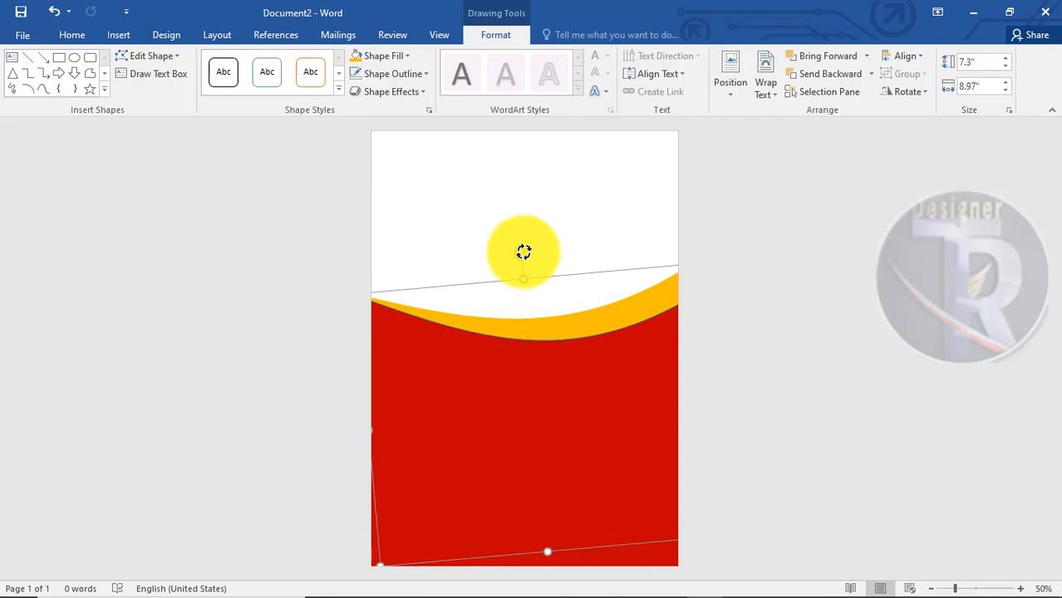
click(782, 342)
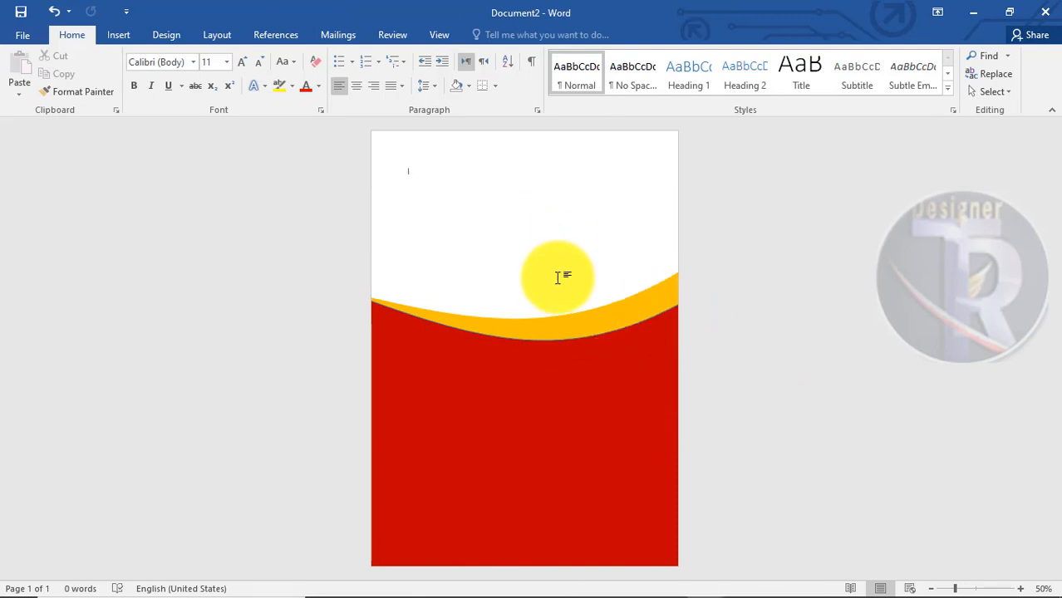
- Insert the burger picture kfc_food_PNG5 from the Downloads folder and set its text wrapping to In Front of Text
click(119, 35)
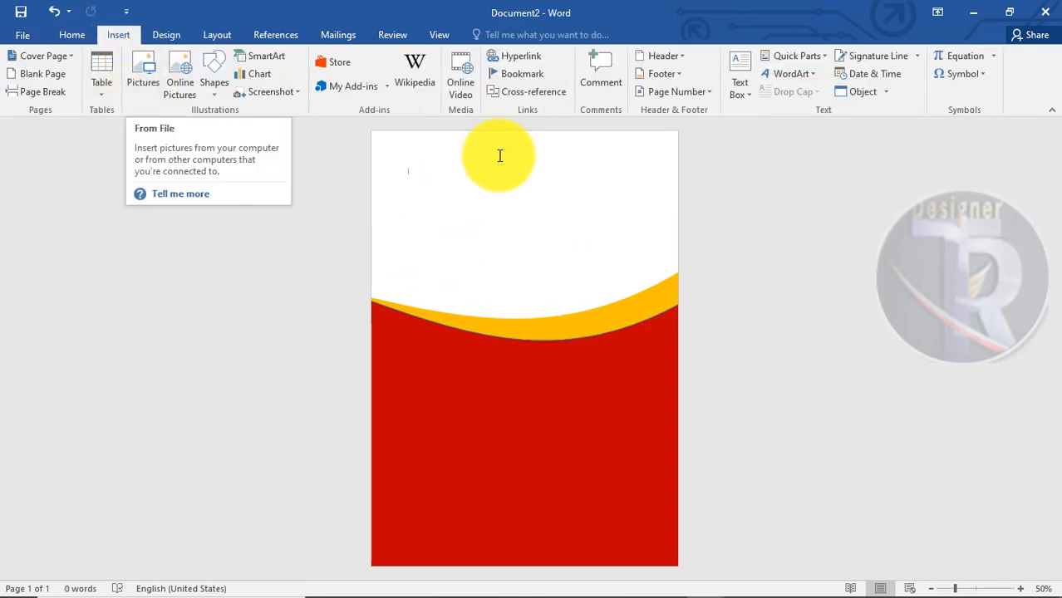
click(153, 84)
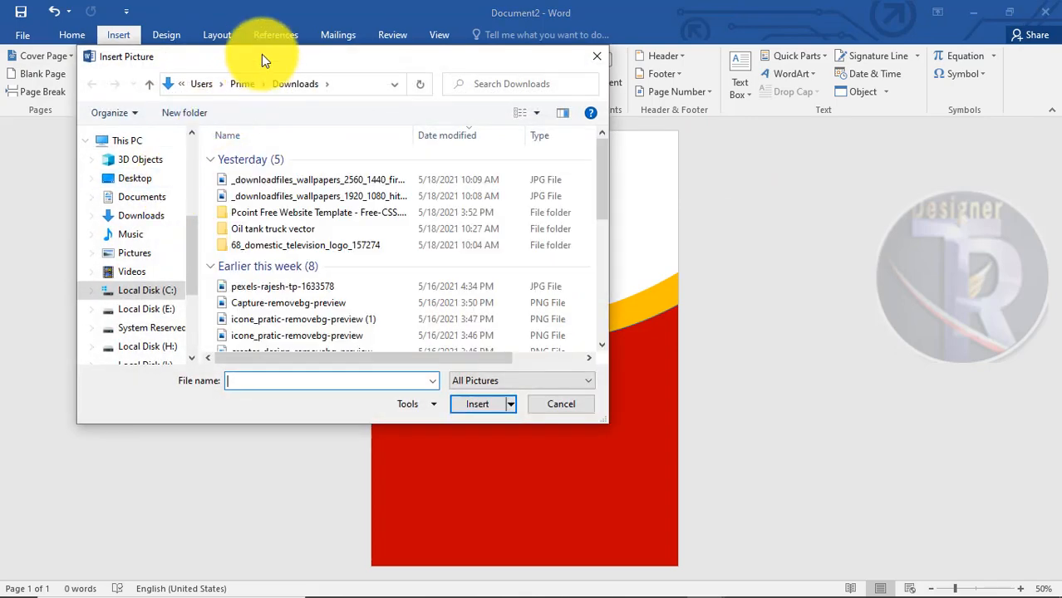
drag(262, 54, 321, 56)
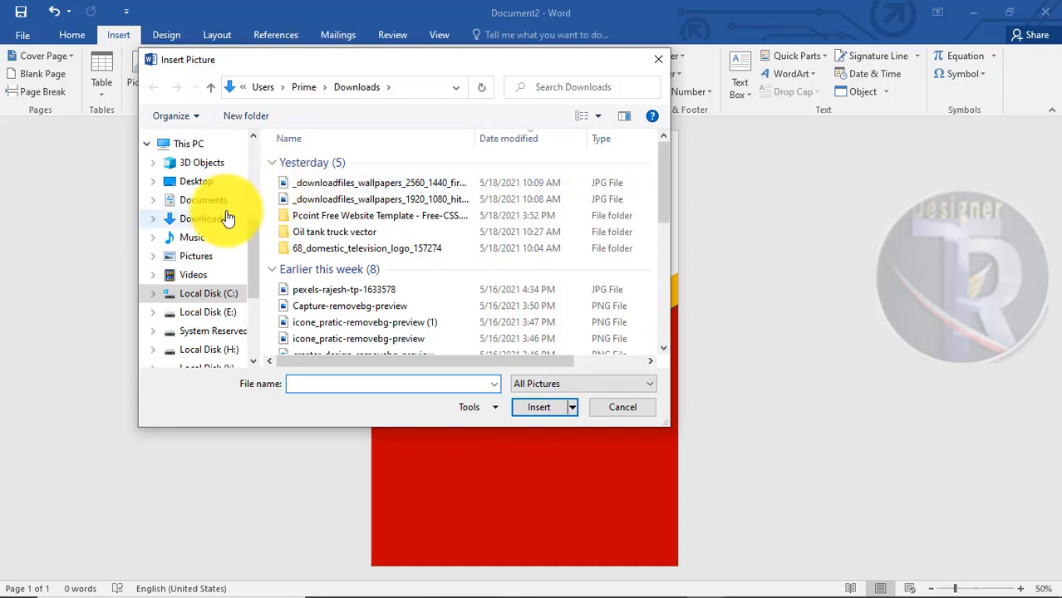
click(224, 218)
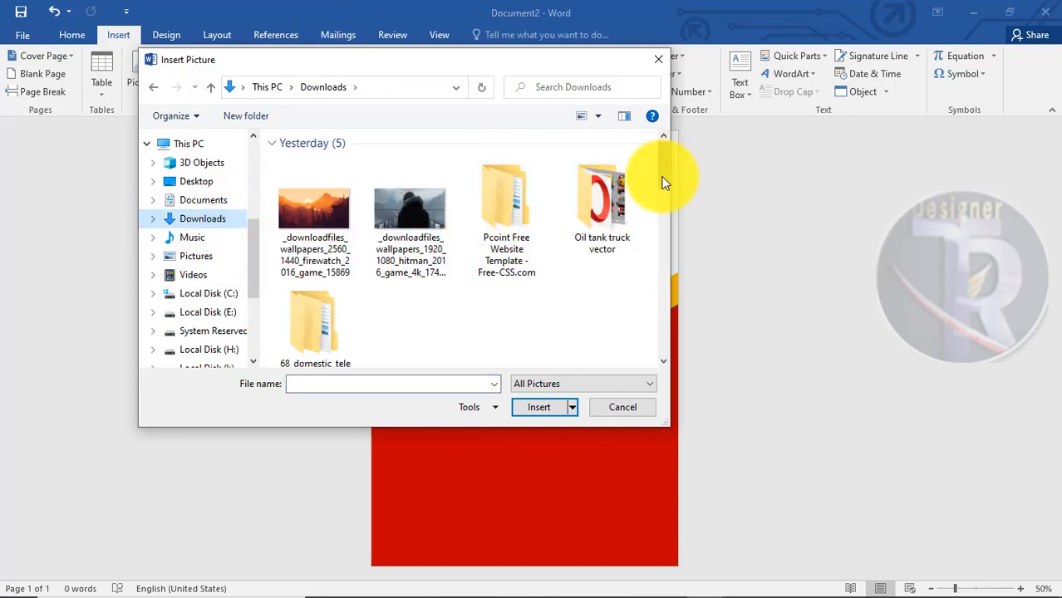
scroll(663, 191, down, 4)
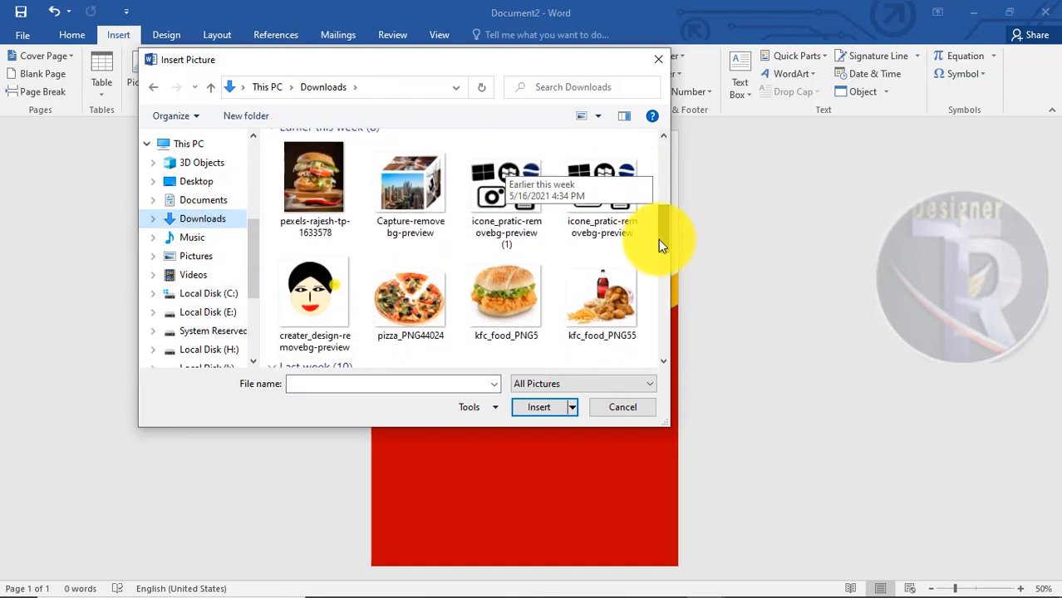
double_click(505, 283)
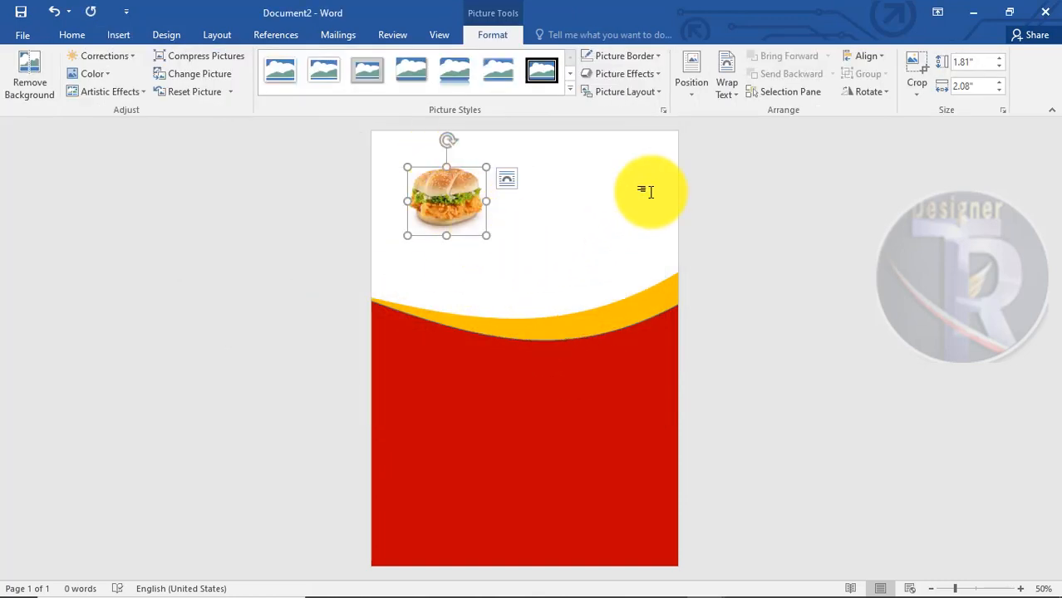
click(725, 103)
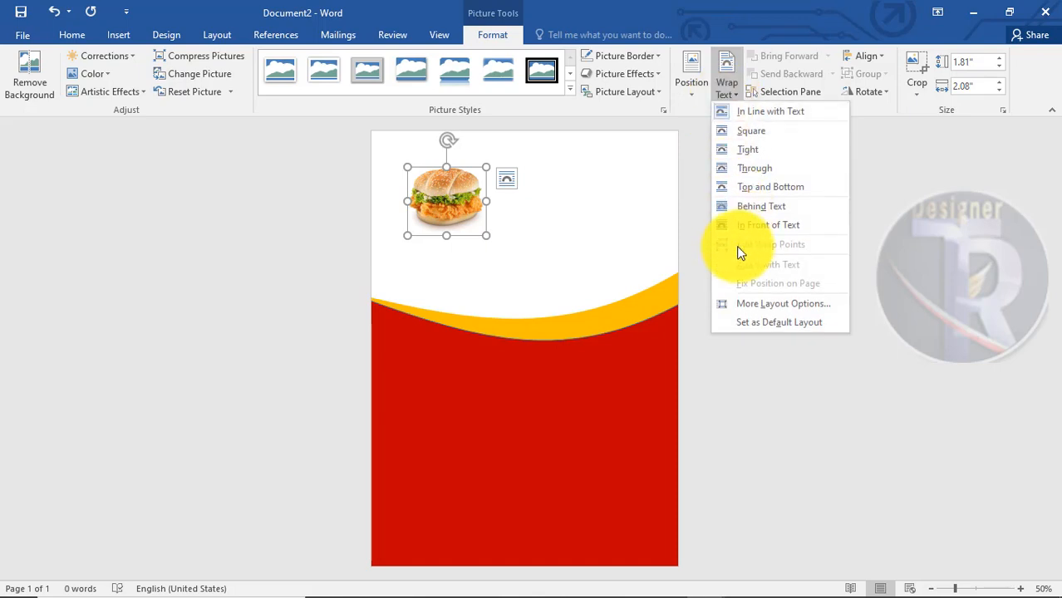
click(742, 219)
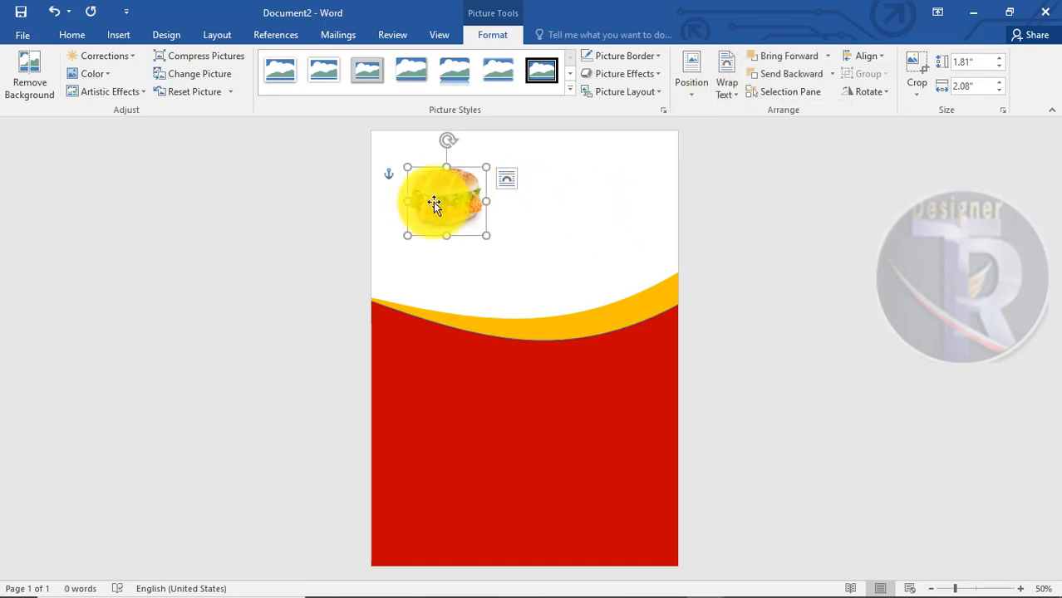
- Move the burger picture to the lower middle of the page and enlarge it to about 5.67" high by 5.58" wide
drag(434, 203, 492, 510)
drag(542, 477, 653, 369)
drag(606, 430, 546, 472)
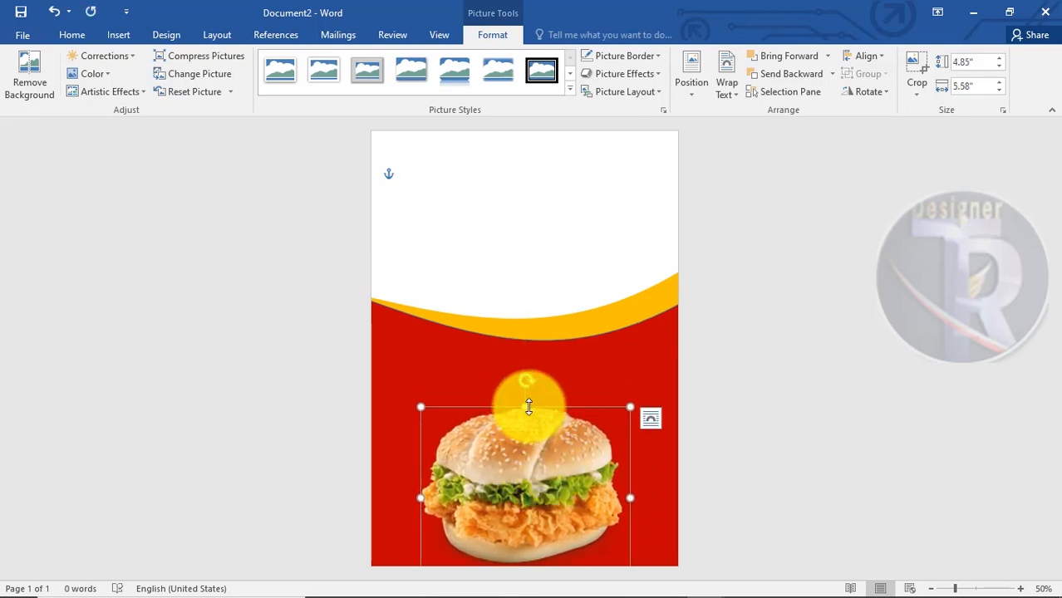
drag(526, 407, 524, 376)
- Duplicate the burger, shrink the copy to about 3.48" by 3.63", and place it in the page's lower-left corner
drag(533, 435, 451, 443)
click(756, 444)
click(441, 450)
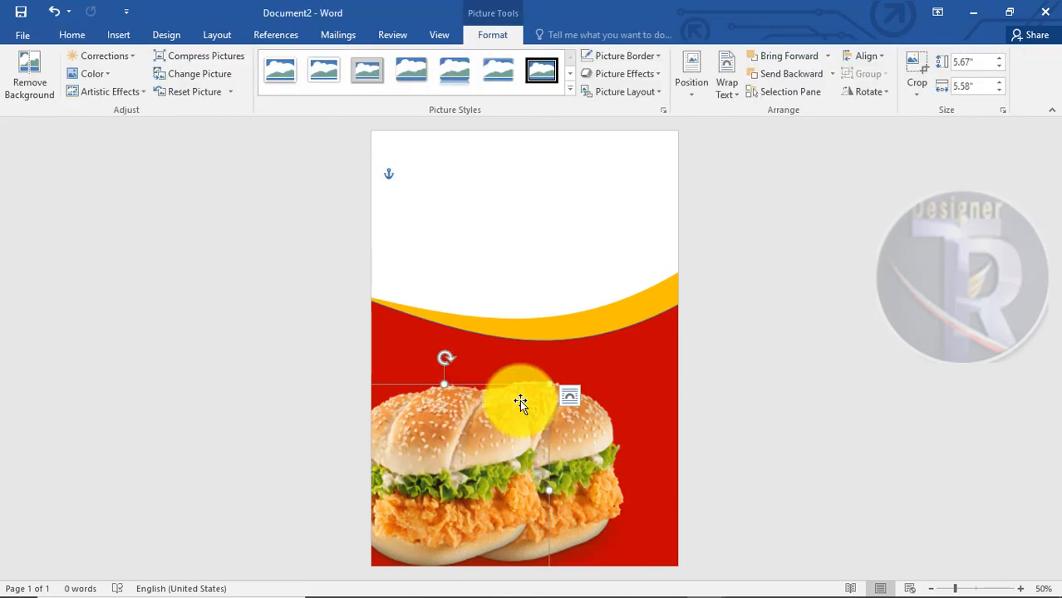
drag(549, 386, 456, 482)
drag(422, 518, 452, 504)
drag(427, 461, 506, 453)
drag(451, 505, 444, 505)
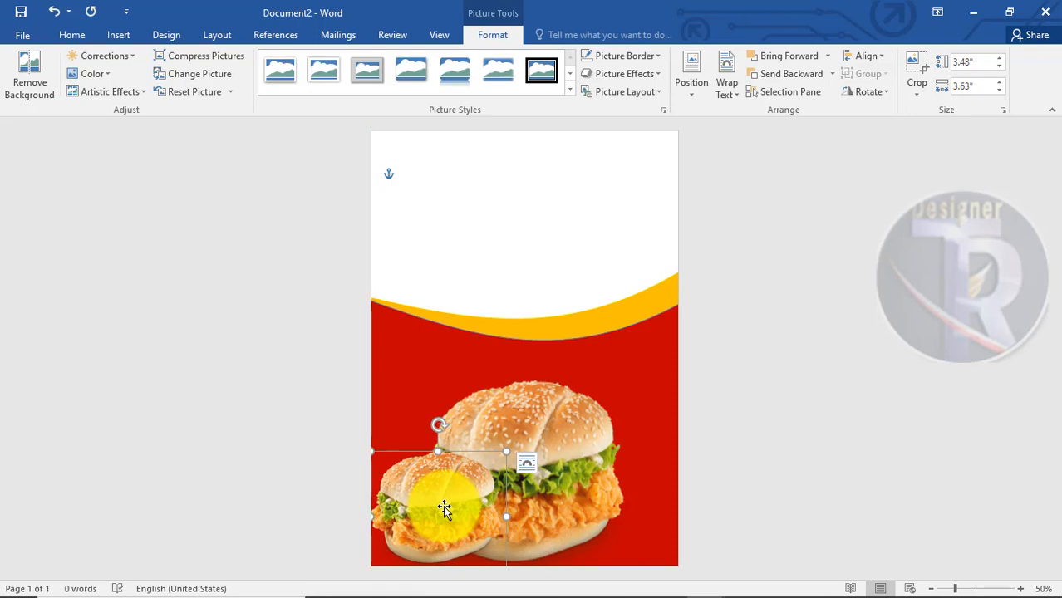
right_click(444, 505)
click(499, 398)
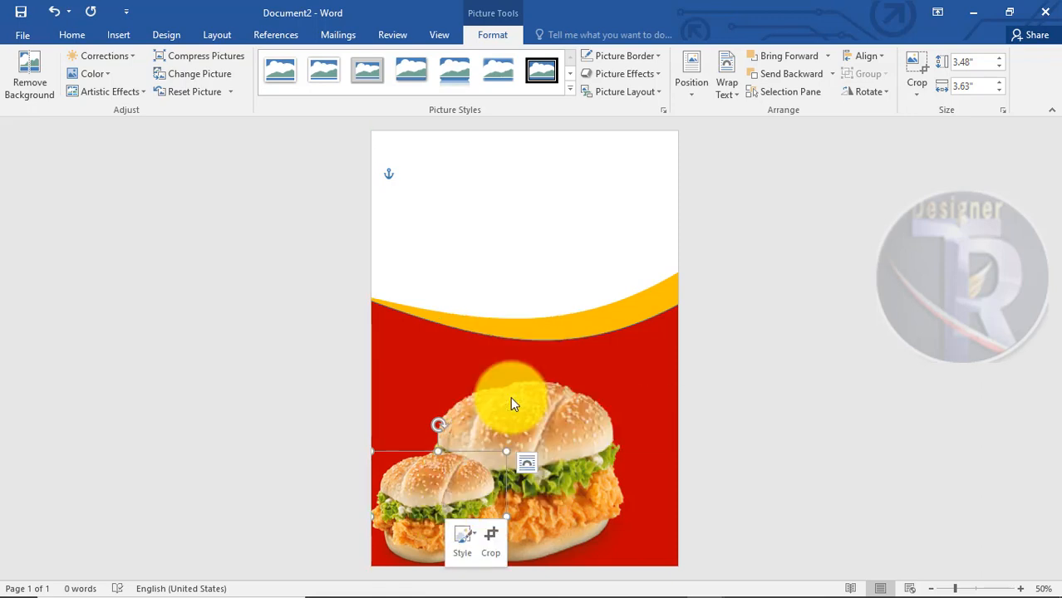
key(ctrl+z)
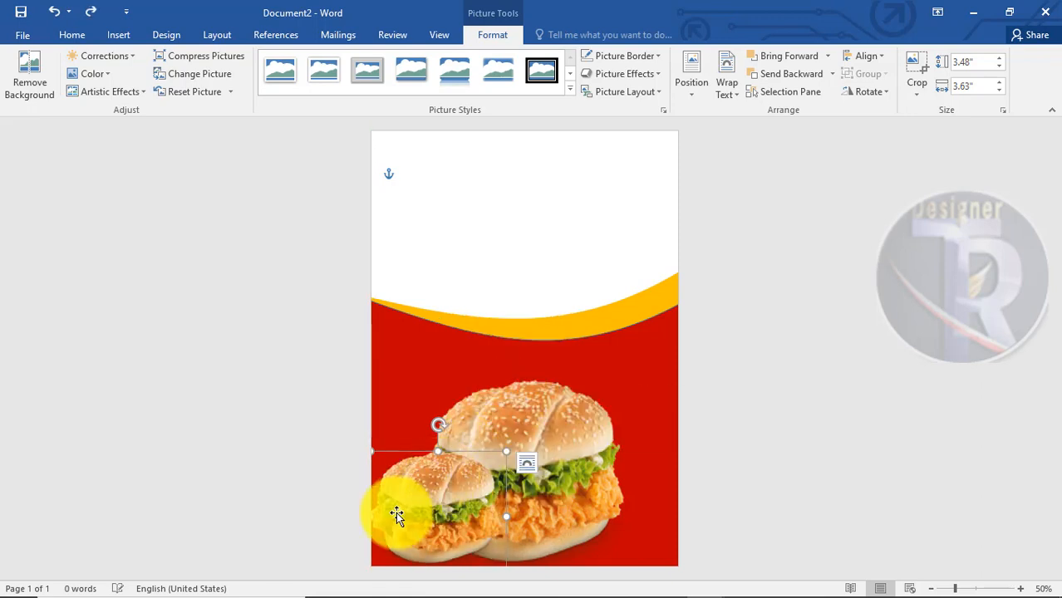
- Send the small burger backward one level, behind the large burger
right_click(397, 511)
mouse_move(464, 405)
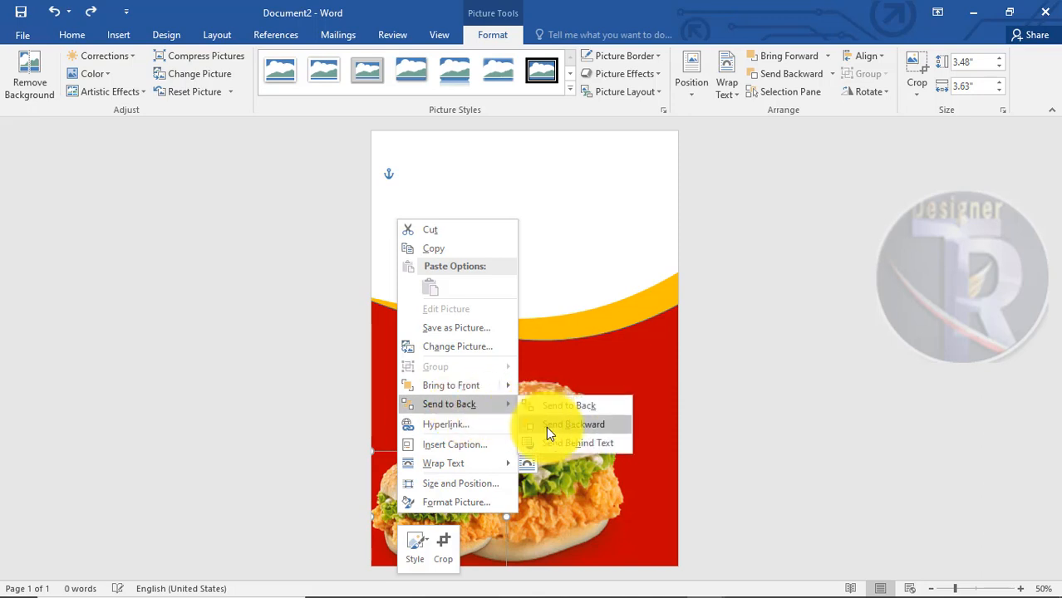
click(546, 427)
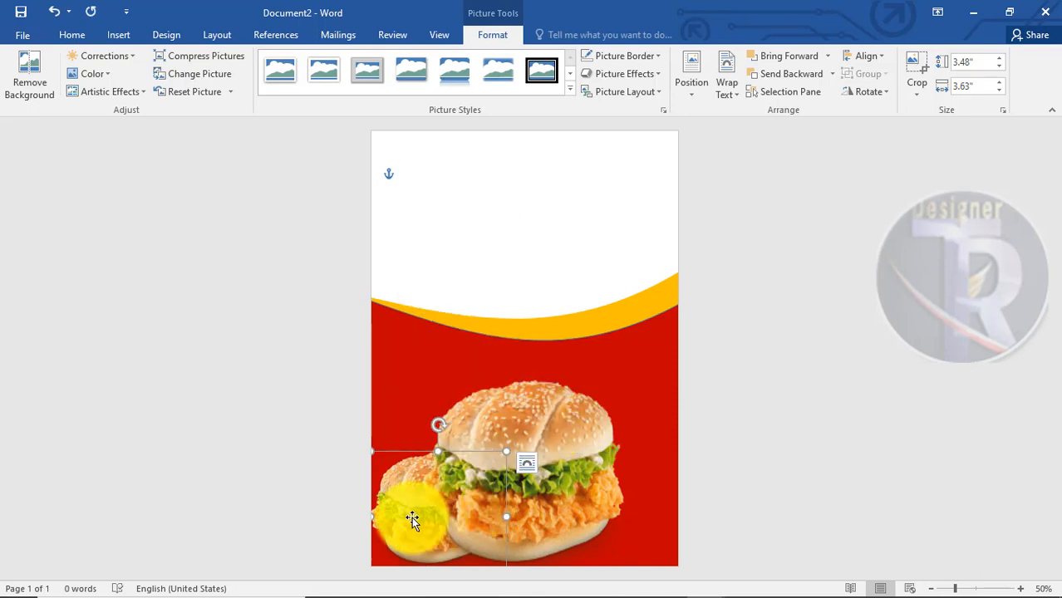
- Duplicate the small burger to the page's lower-right corner and send the copy backward, behind the large burger
drag(411, 517, 647, 513)
click(711, 509)
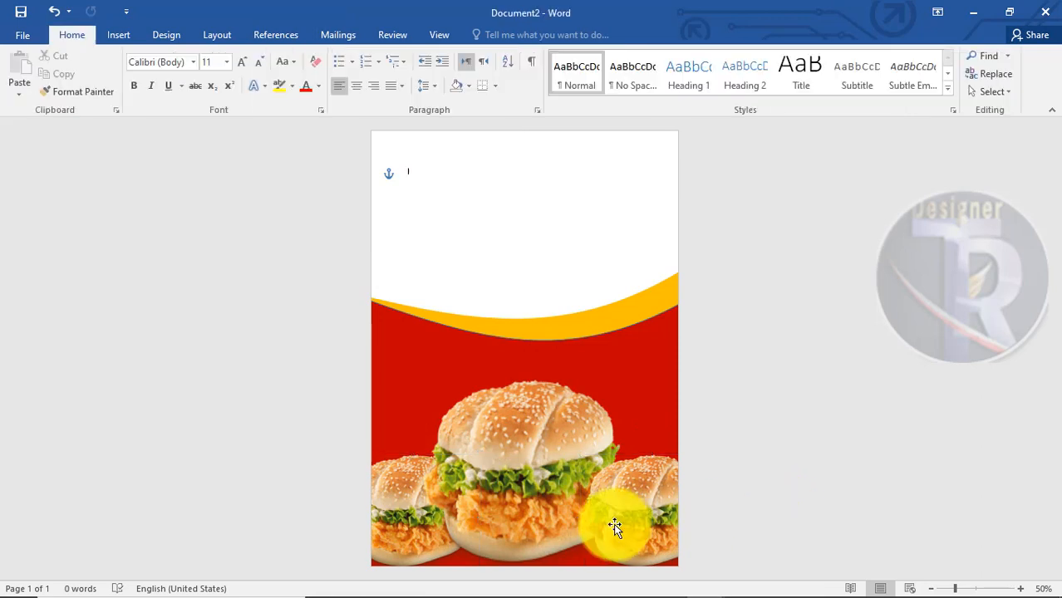
right_click(613, 524)
mouse_move(677, 417)
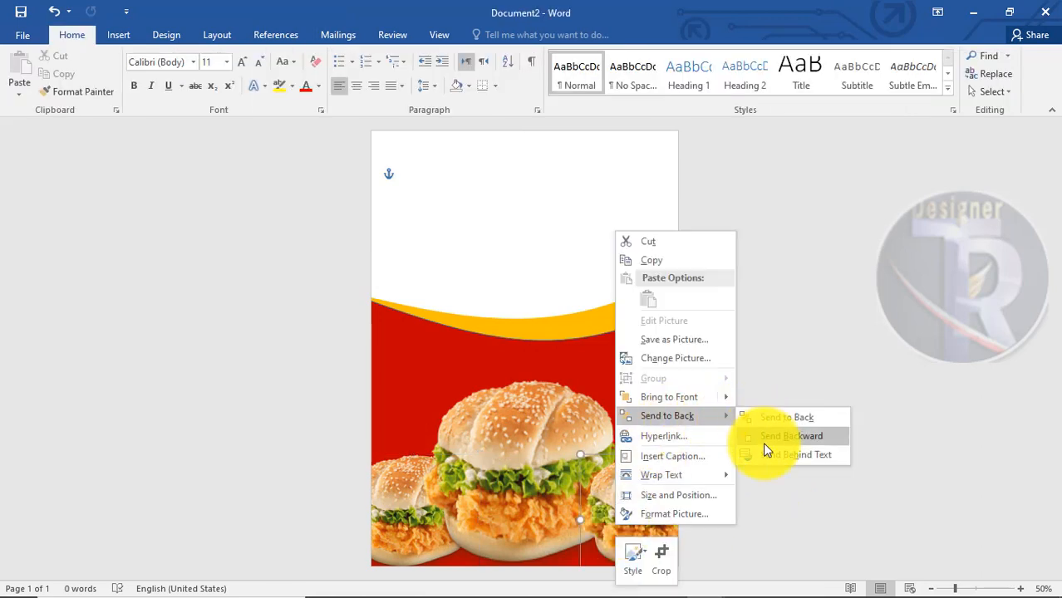
click(763, 442)
- Stretch the large burger to about 5.96" high and shift it slightly right and down between the small burgers
click(508, 472)
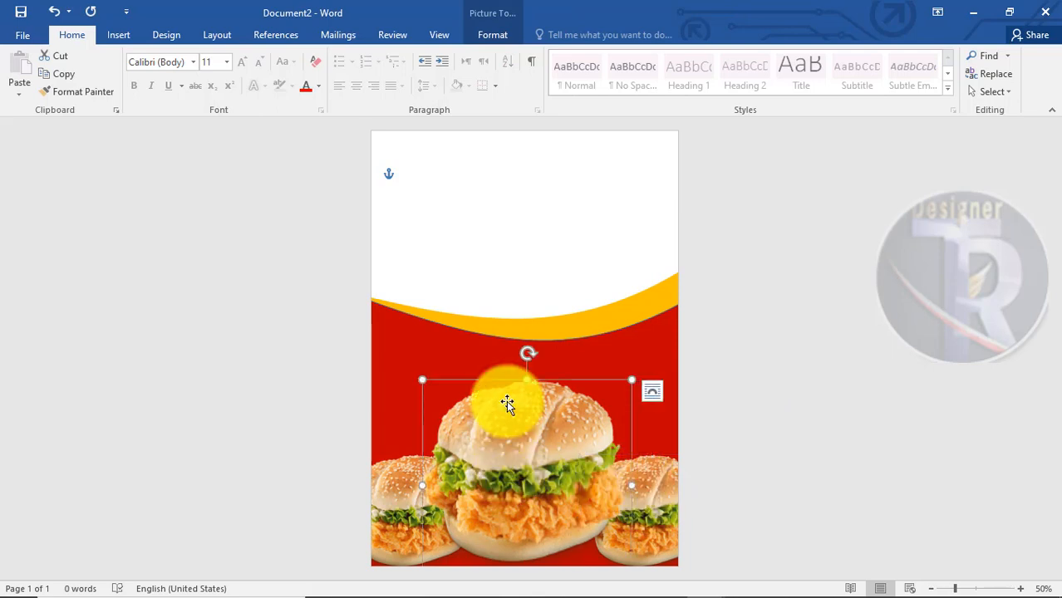
drag(532, 382, 529, 373)
drag(508, 439, 519, 450)
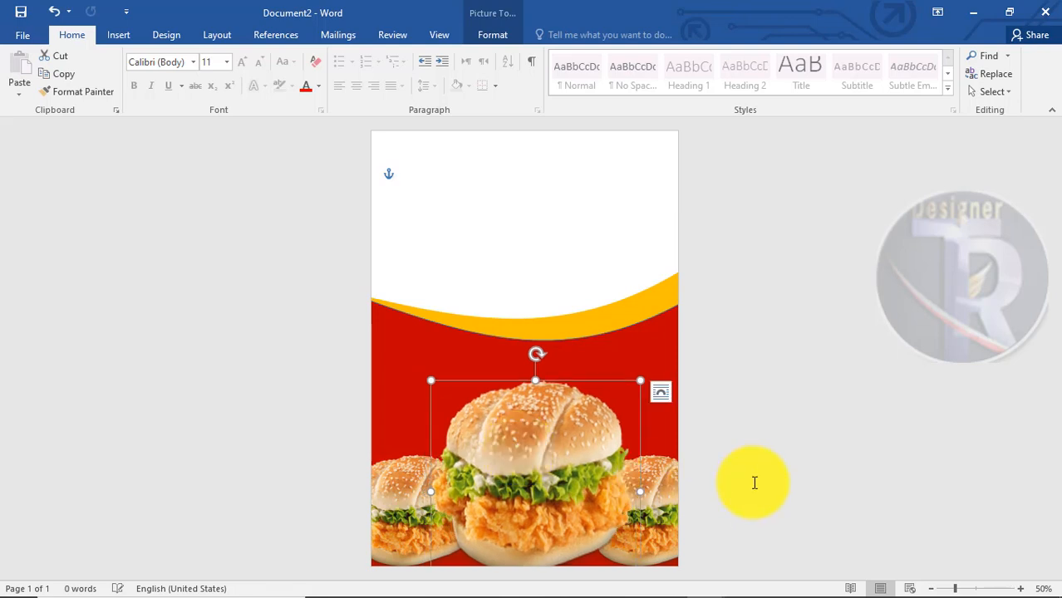
click(753, 481)
- Apply the Blur artistic effect to the small burger in the page's lower-left corner
click(418, 496)
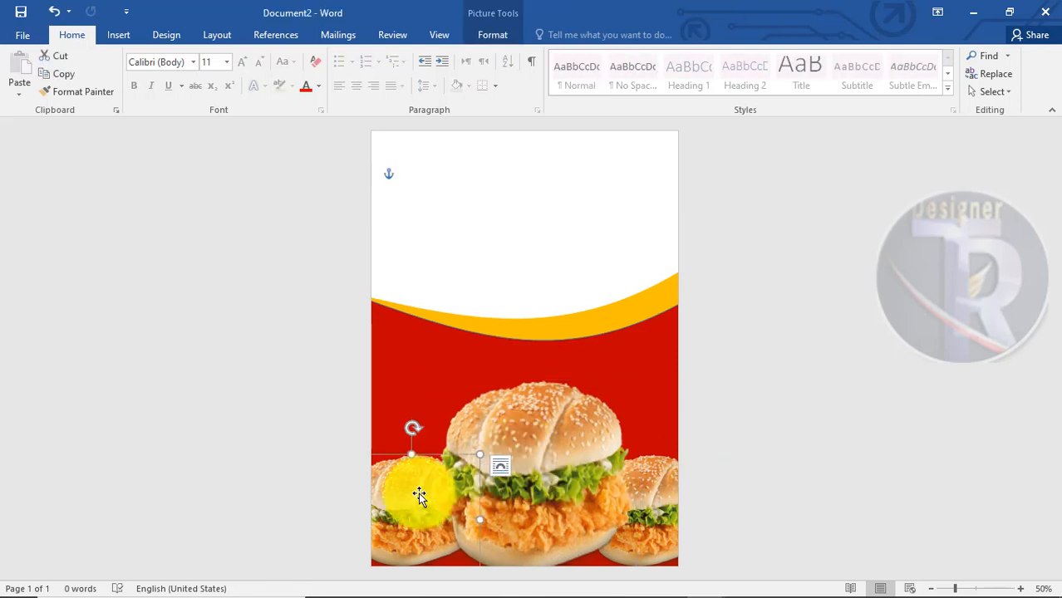
click(513, 34)
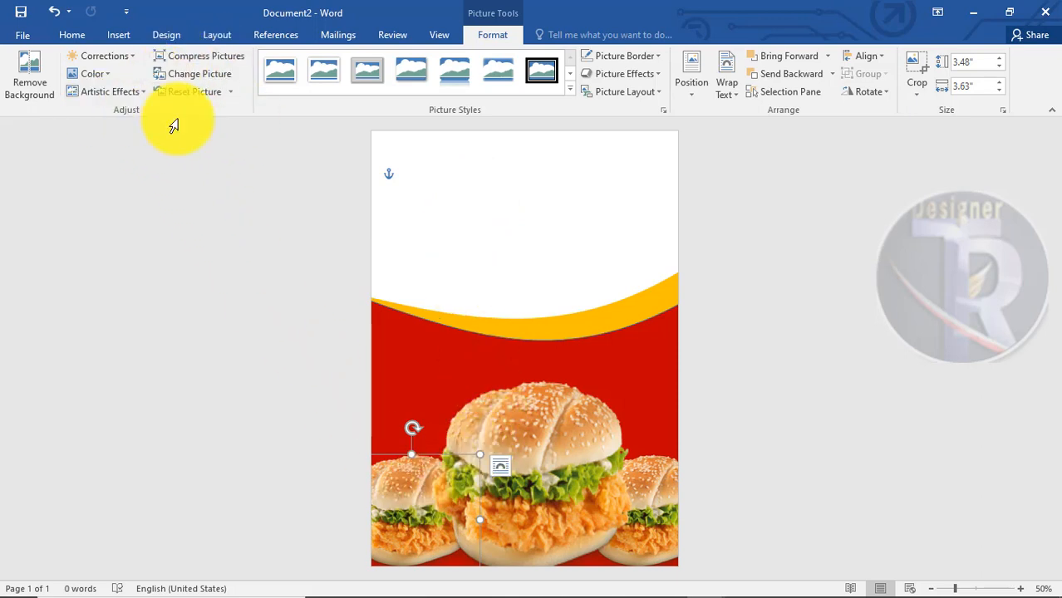
click(134, 101)
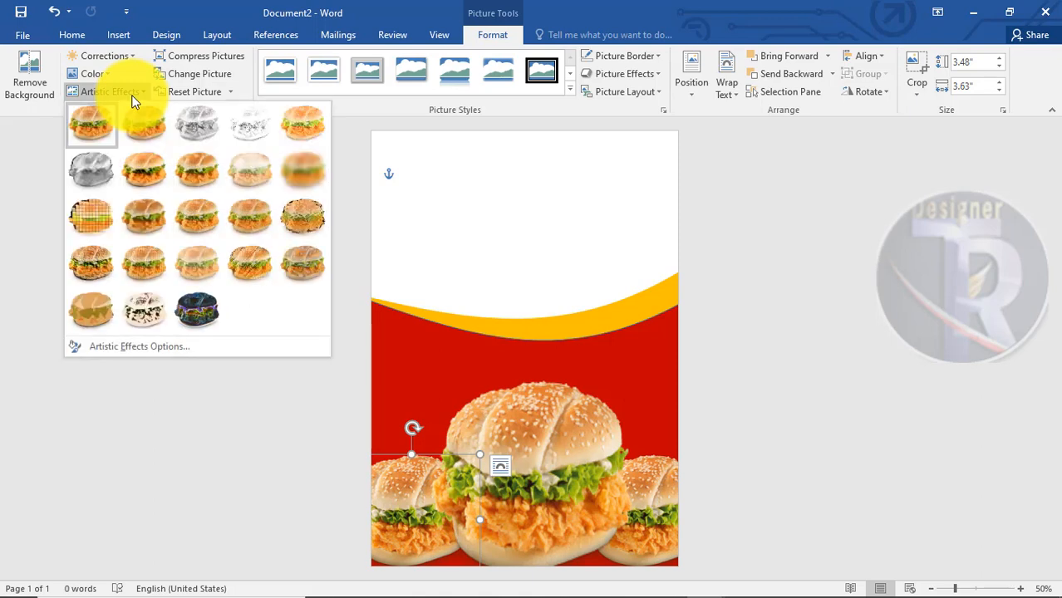
click(288, 174)
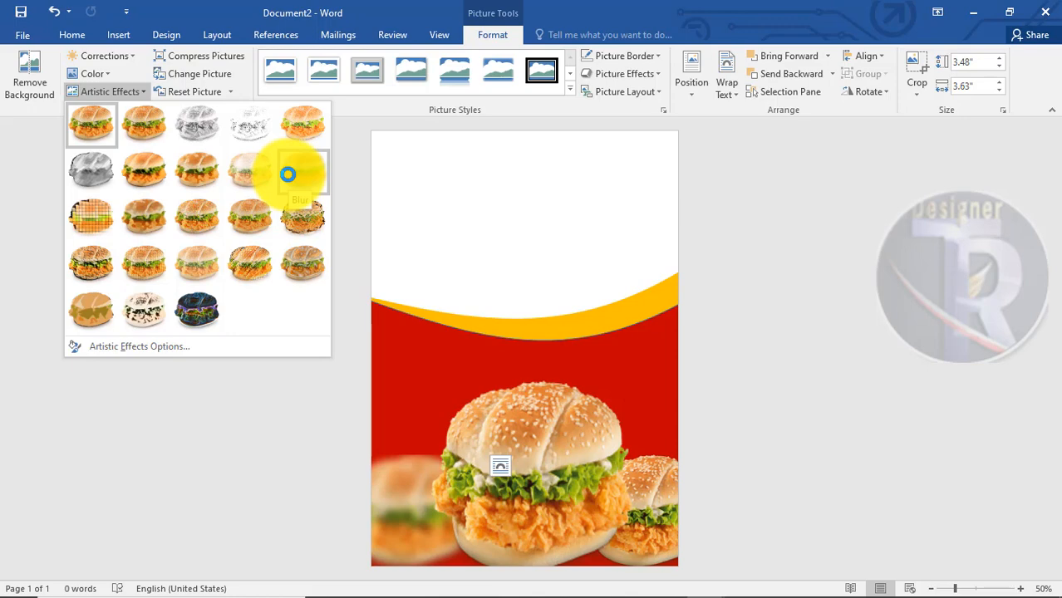
click(287, 173)
click(415, 480)
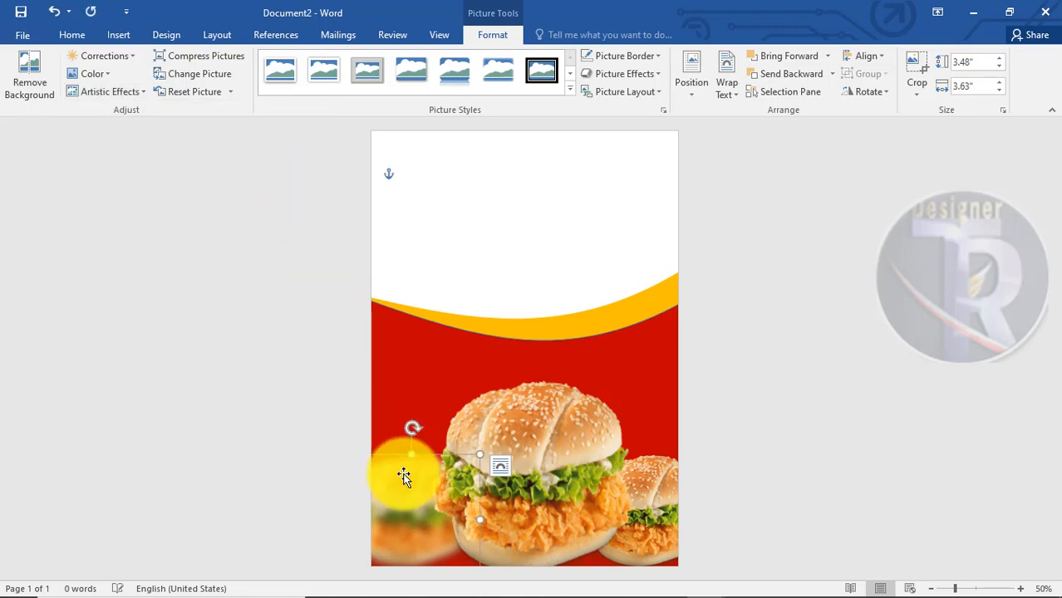
- Apply the Blur artistic effect to the small burger in the page's lower-right corner
click(645, 515)
click(94, 75)
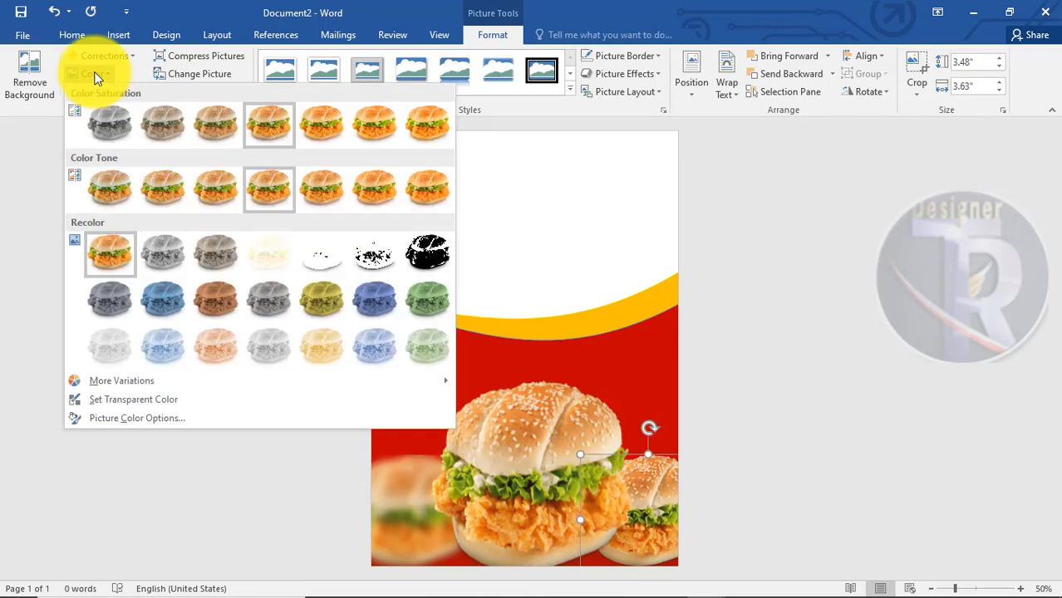
click(94, 75)
click(117, 93)
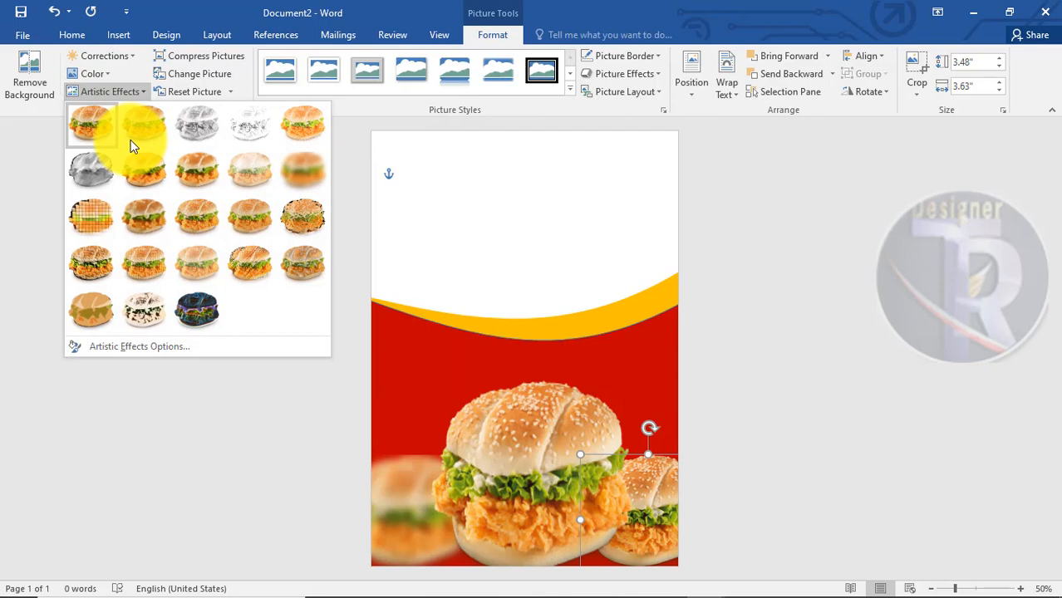
click(286, 173)
click(760, 407)
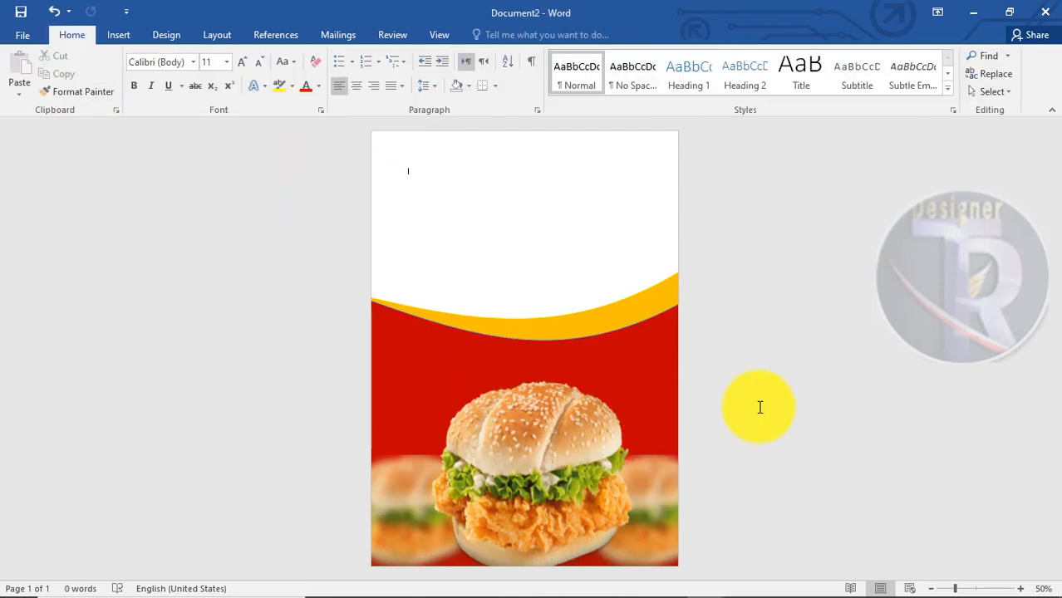
- Stretch the large burger to about 6.21" high and nudge it slightly upward
click(539, 399)
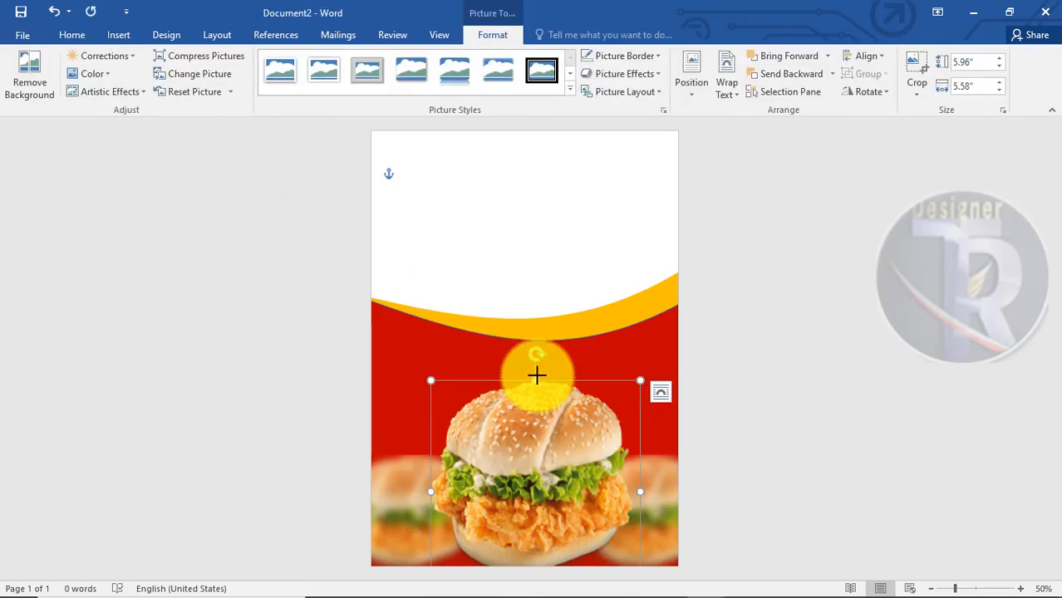
drag(537, 376, 537, 370)
drag(534, 429, 533, 423)
- Apply the strongest sharpening correction to the large burger and stretch it upward to about 6.42" high
click(120, 60)
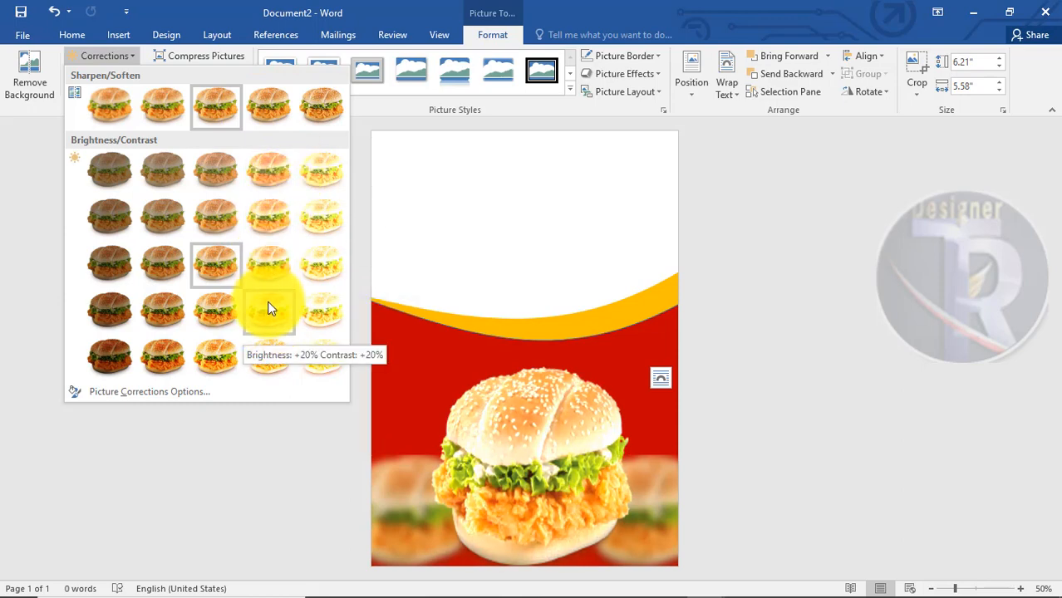
click(319, 110)
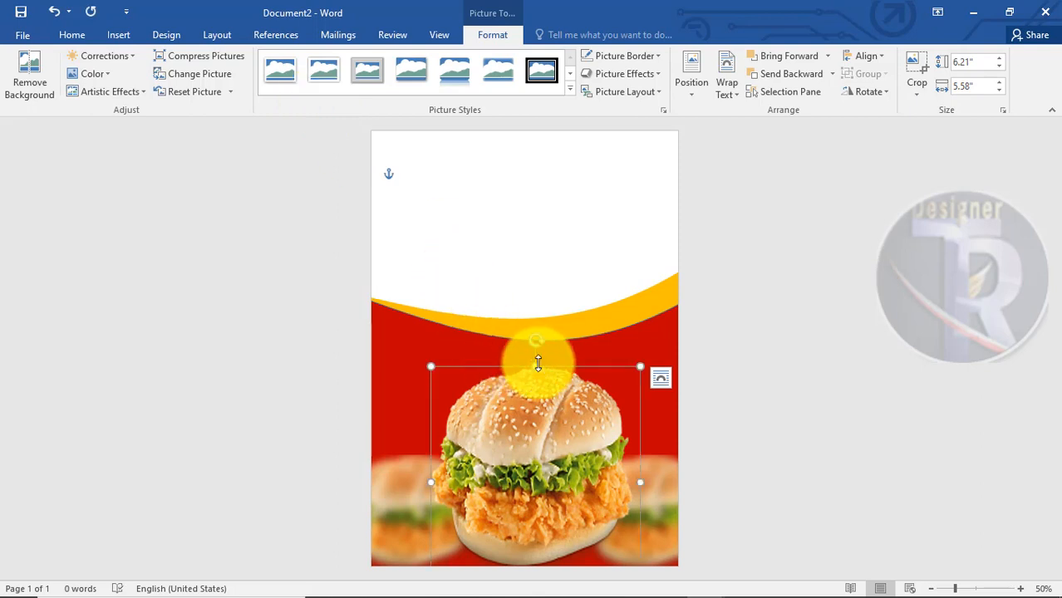
drag(537, 365, 541, 359)
click(801, 380)
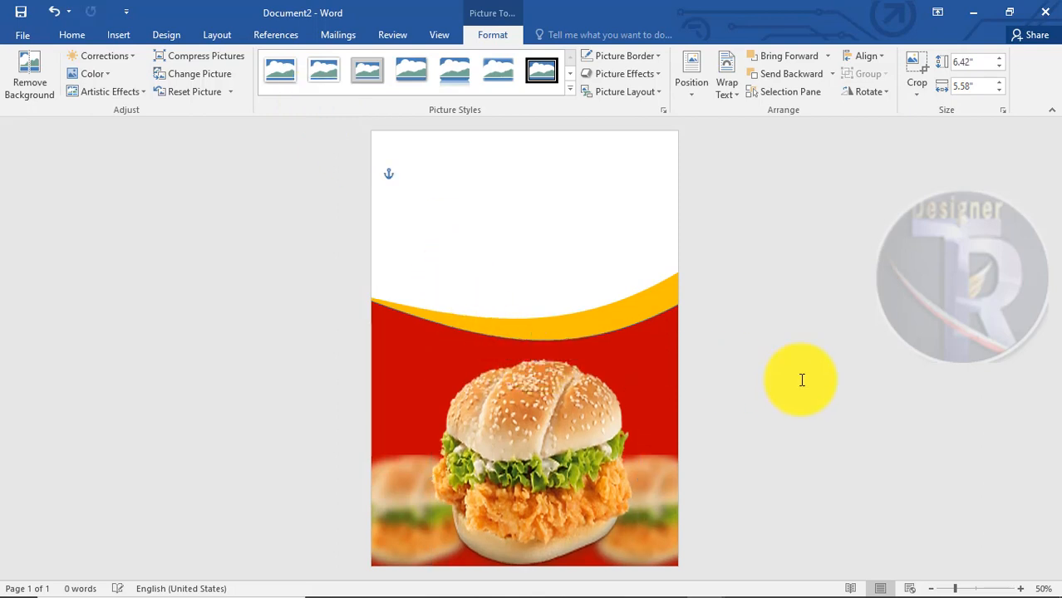
- Apply the soft-edged oval picture style to the large burger and extend it slightly upward
click(560, 375)
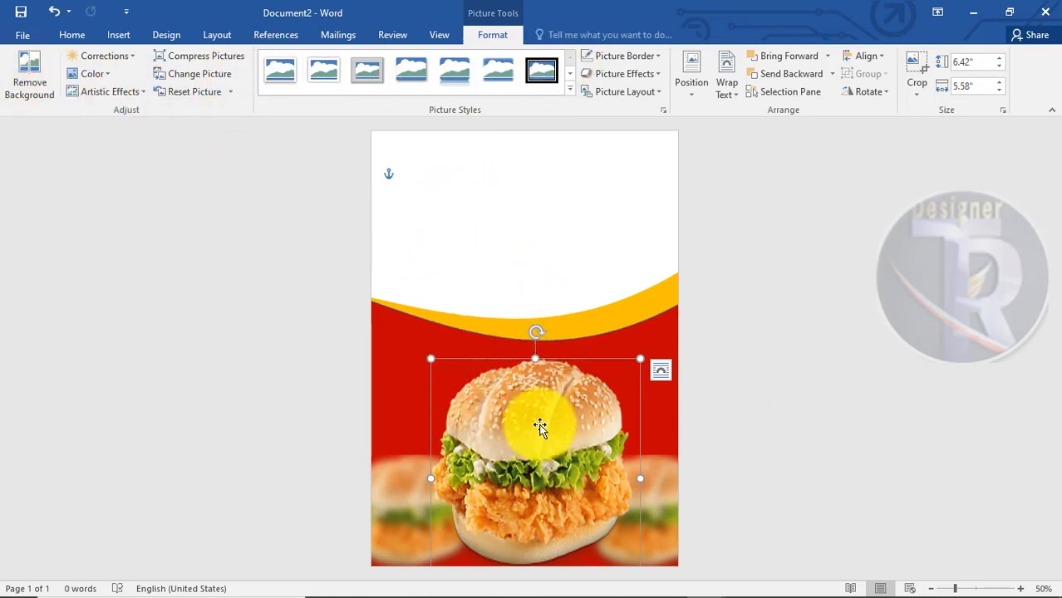
click(570, 88)
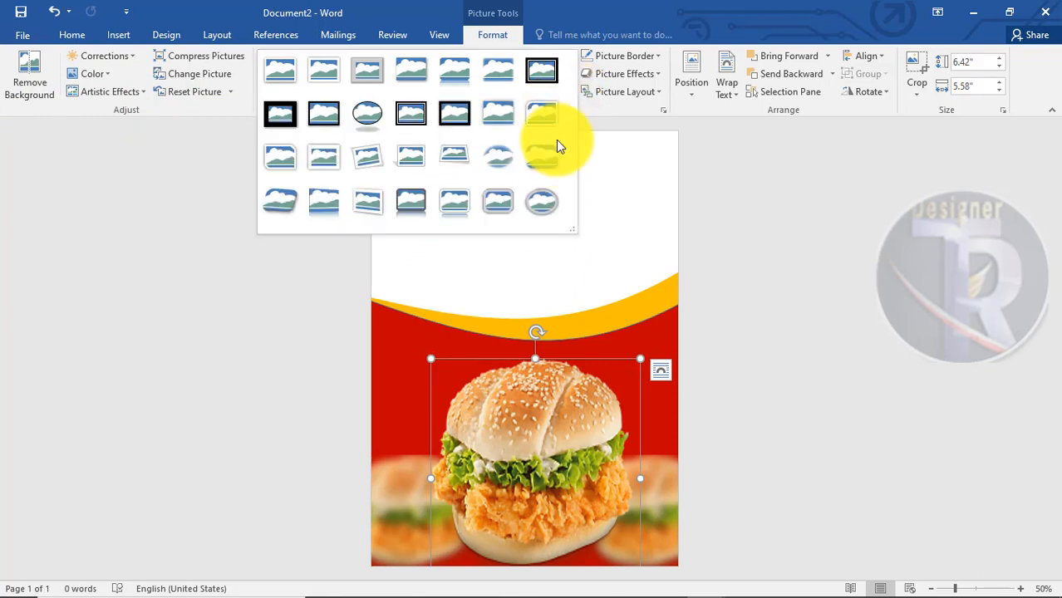
click(490, 165)
click(530, 381)
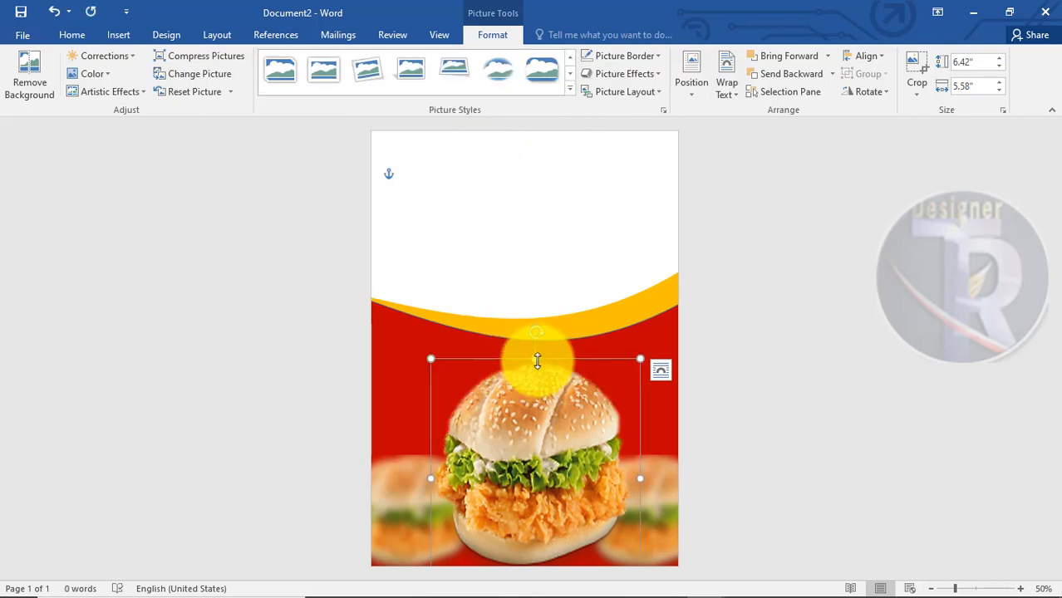
drag(536, 388, 538, 370)
drag(522, 411, 522, 405)
click(859, 402)
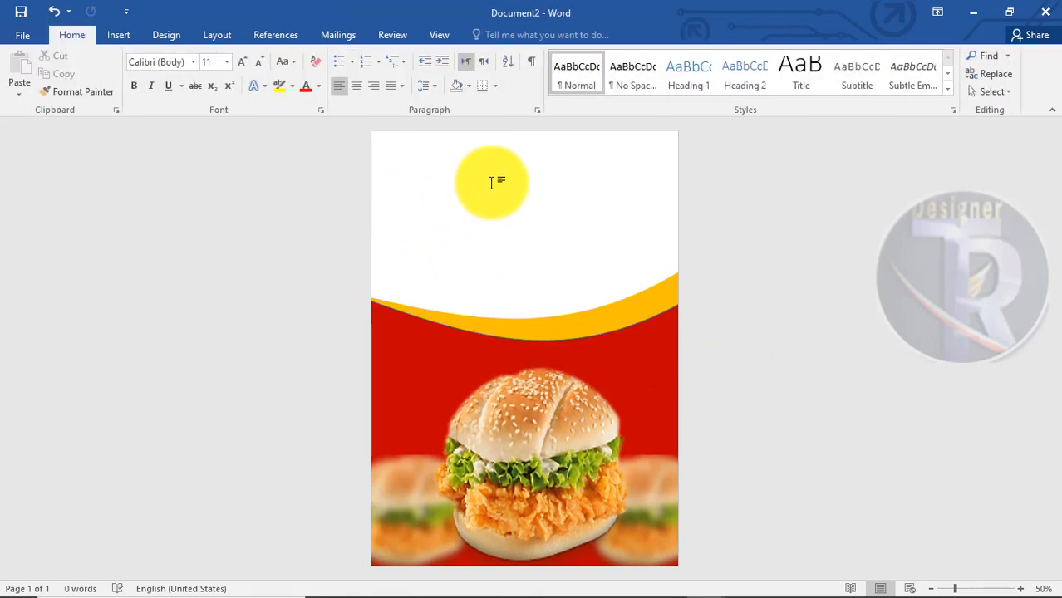
- Draw a rectangle about 1.02" high by 8.17" wide across the top edge of the page
click(104, 37)
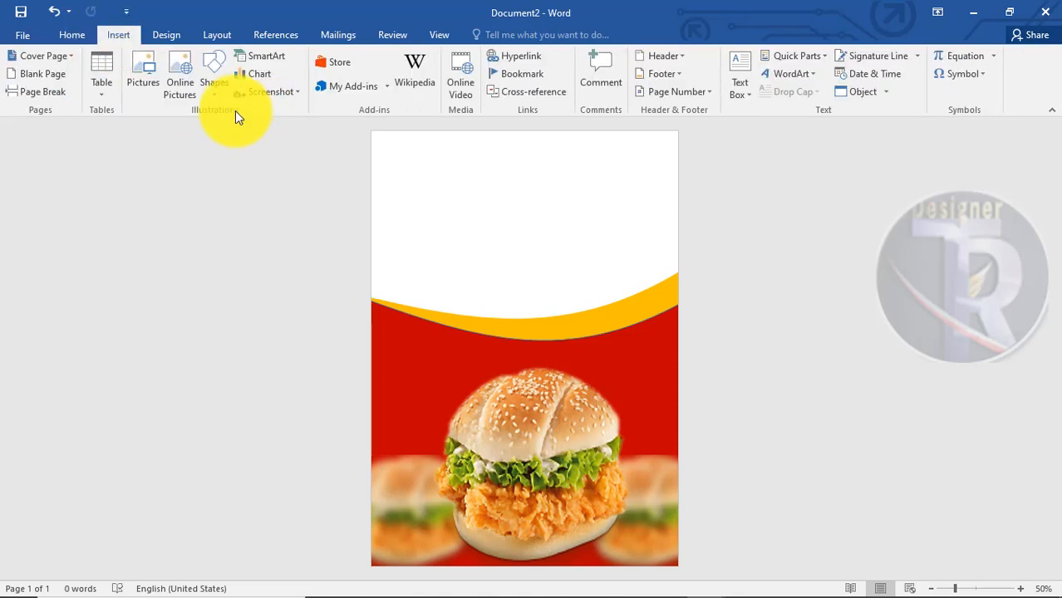
click(200, 80)
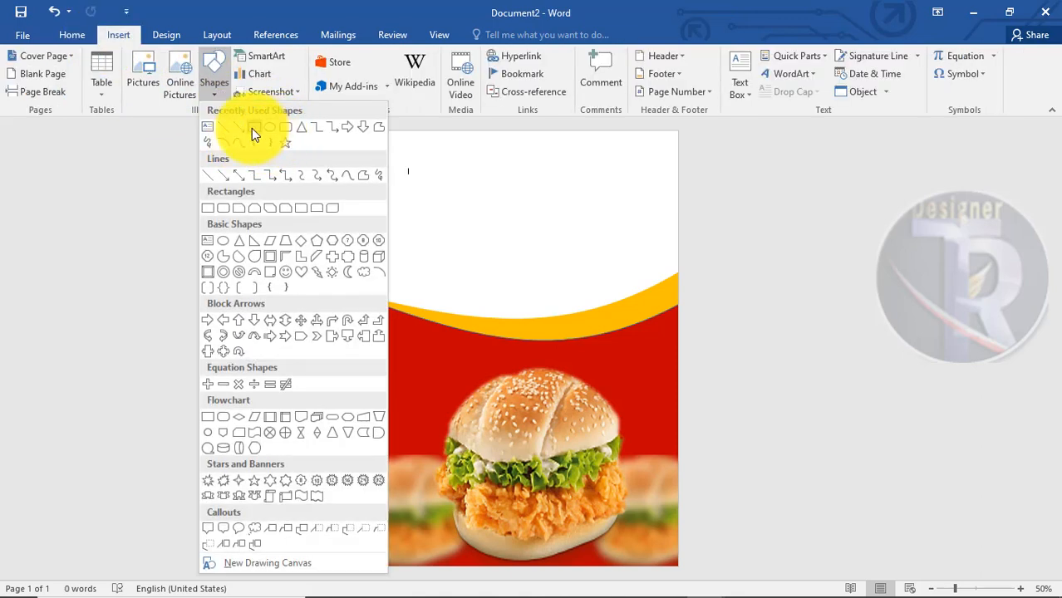
click(252, 129)
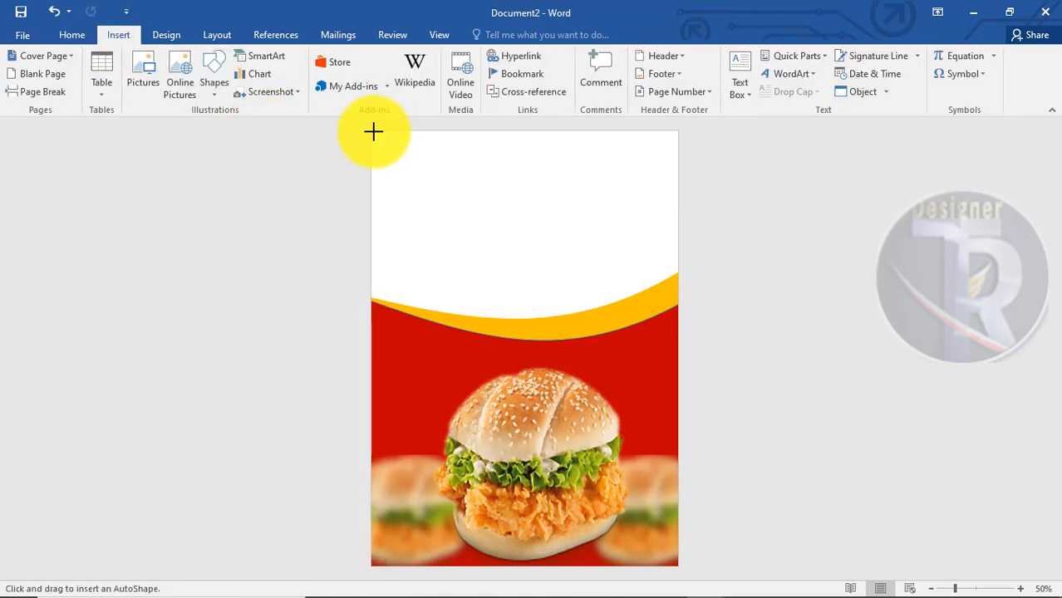
drag(372, 132, 678, 170)
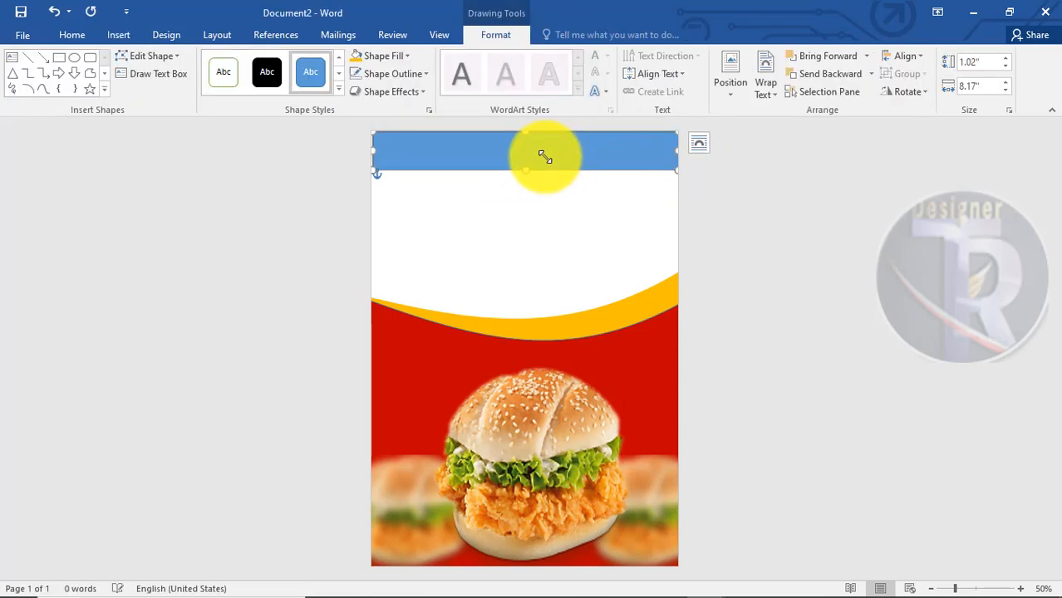
- Edit the points of the top rectangle so its lower edge arches upward in a smooth curve between the two corners
right_click(545, 157)
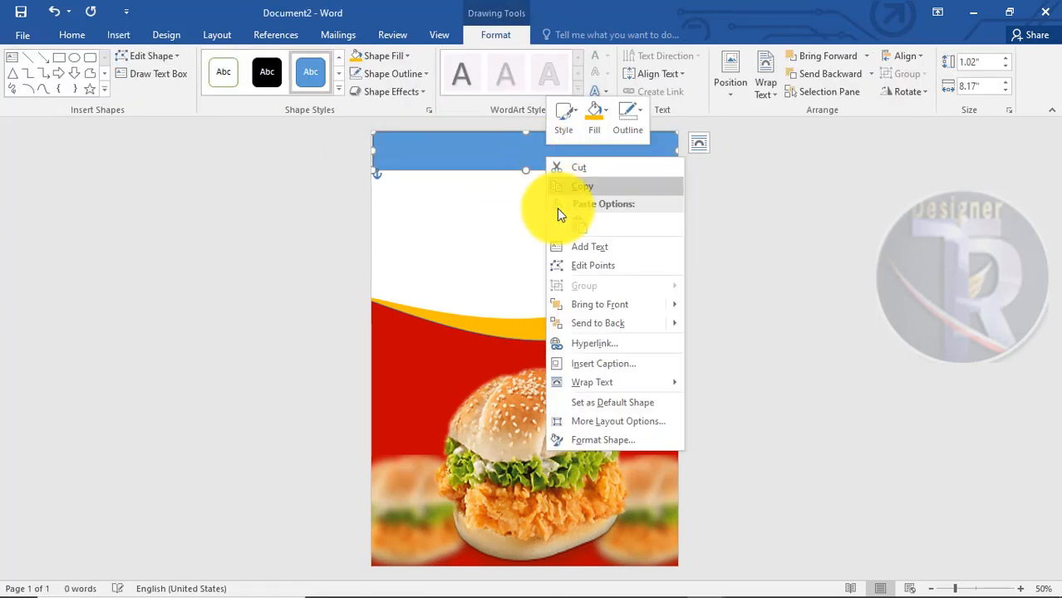
click(571, 260)
click(676, 170)
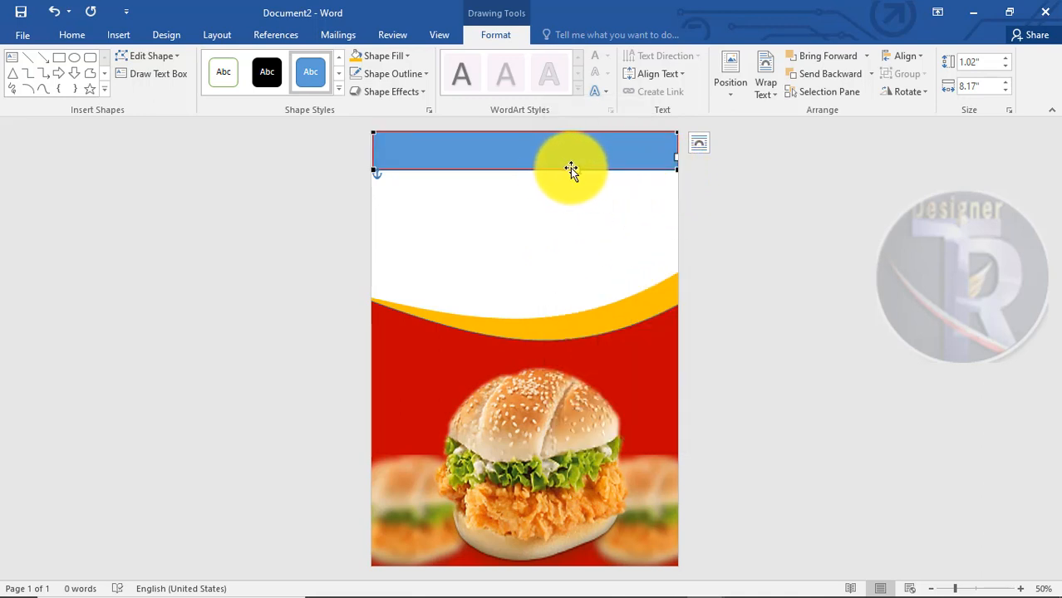
drag(576, 170, 552, 135)
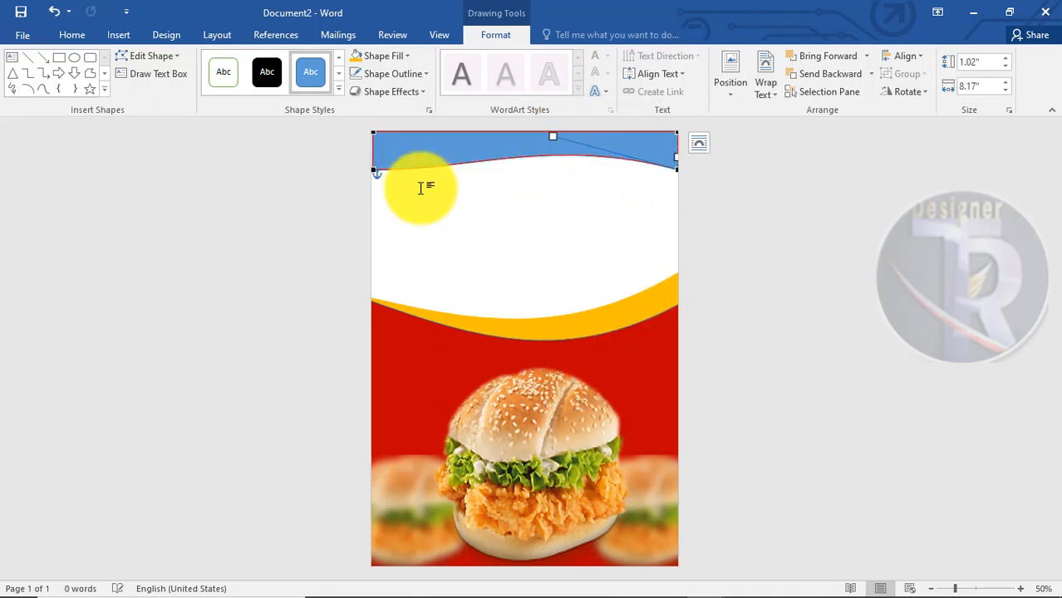
click(376, 167)
drag(475, 168, 475, 151)
click(596, 162)
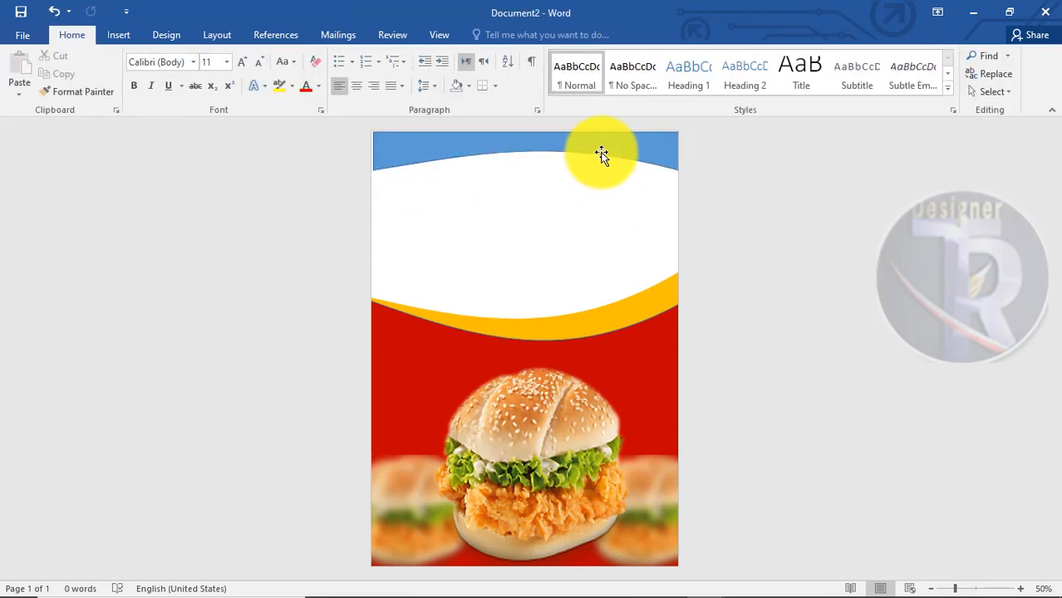
- Widen the blue curved top band to about 9.67" and reposition it to span the page's upper edge
click(592, 153)
double_click(652, 154)
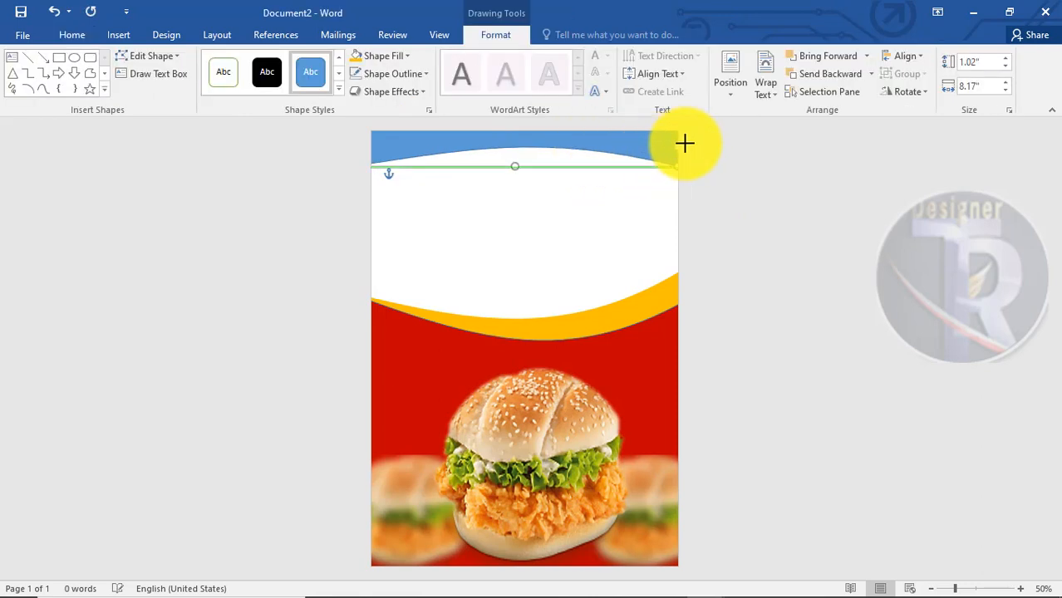
drag(685, 143, 711, 158)
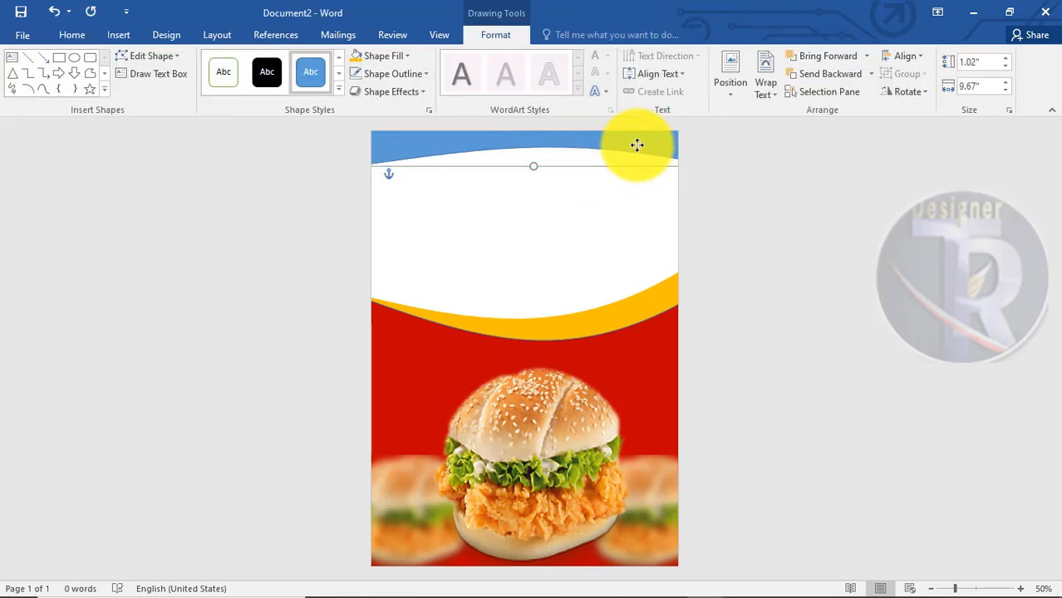
mouse_move(637, 145)
mouse_down()
mouse_move(636, 159)
mouse_move(633, 148)
mouse_up()
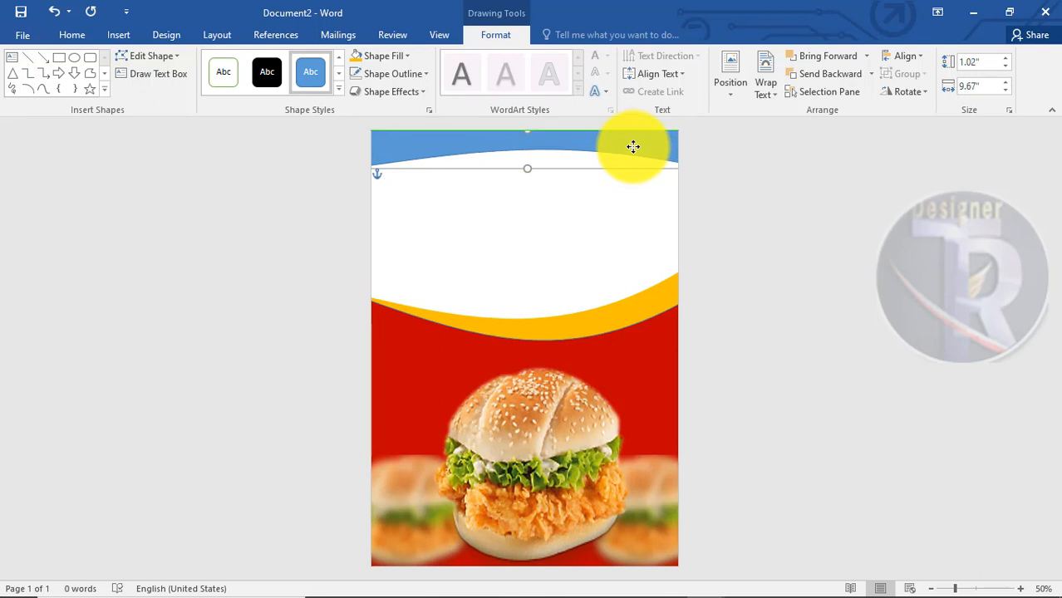
click(737, 170)
- Fill the curved top band with the standard dark red color
double_click(617, 142)
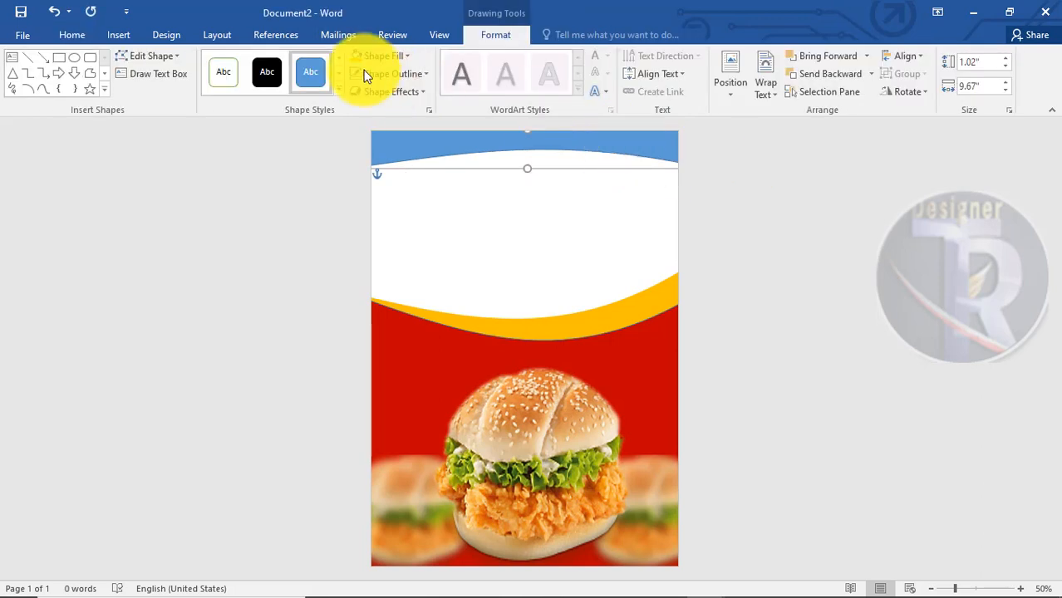
click(392, 57)
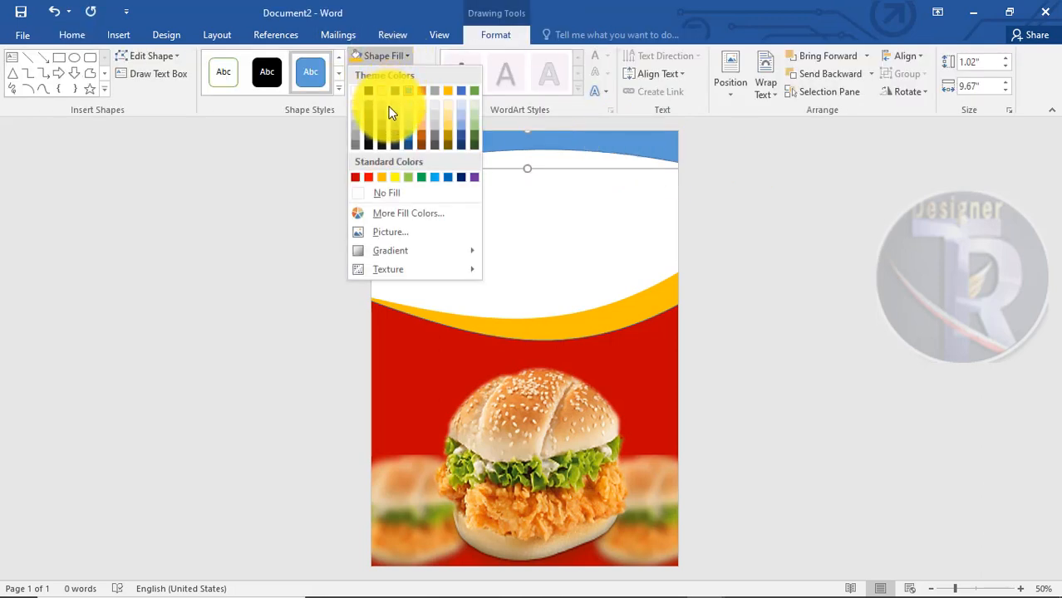
click(358, 177)
click(750, 217)
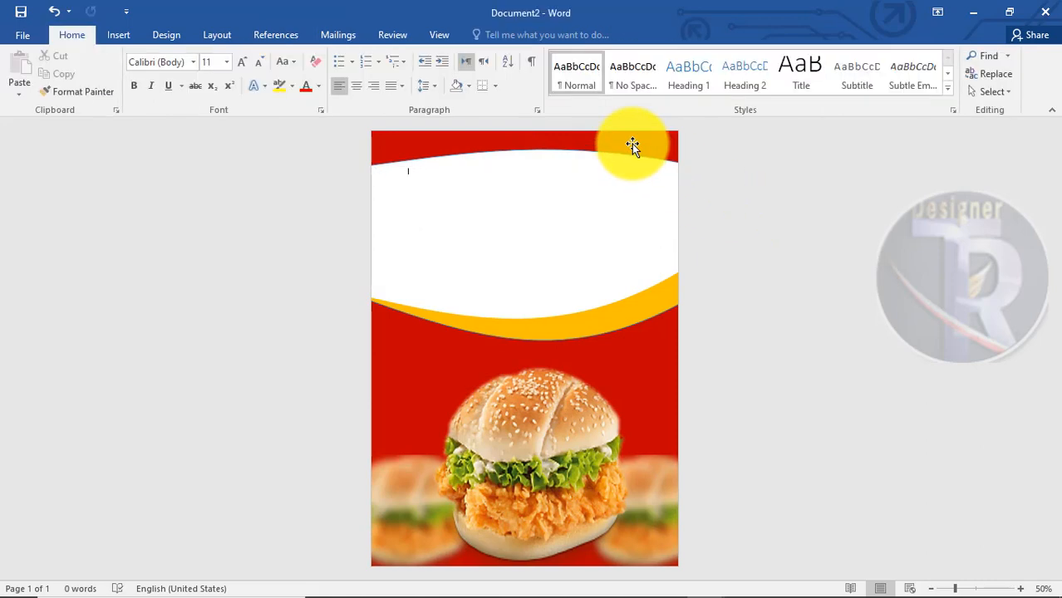
- Duplicate the red curved band slightly below the original and send the copy behind it
click(632, 145)
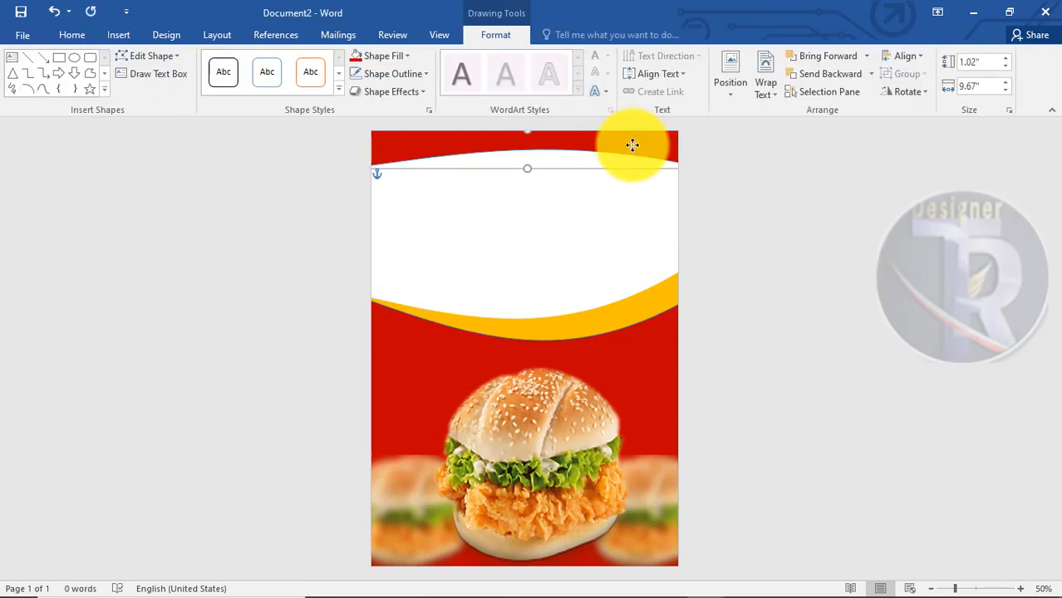
drag(632, 145, 637, 166)
click(811, 208)
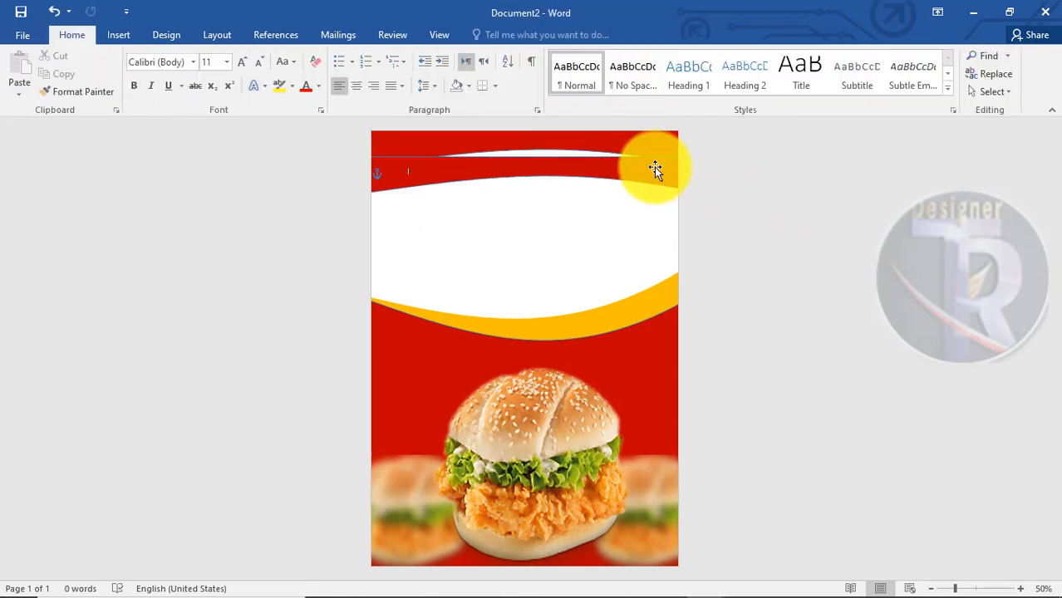
click(655, 167)
right_click(654, 167)
click(703, 325)
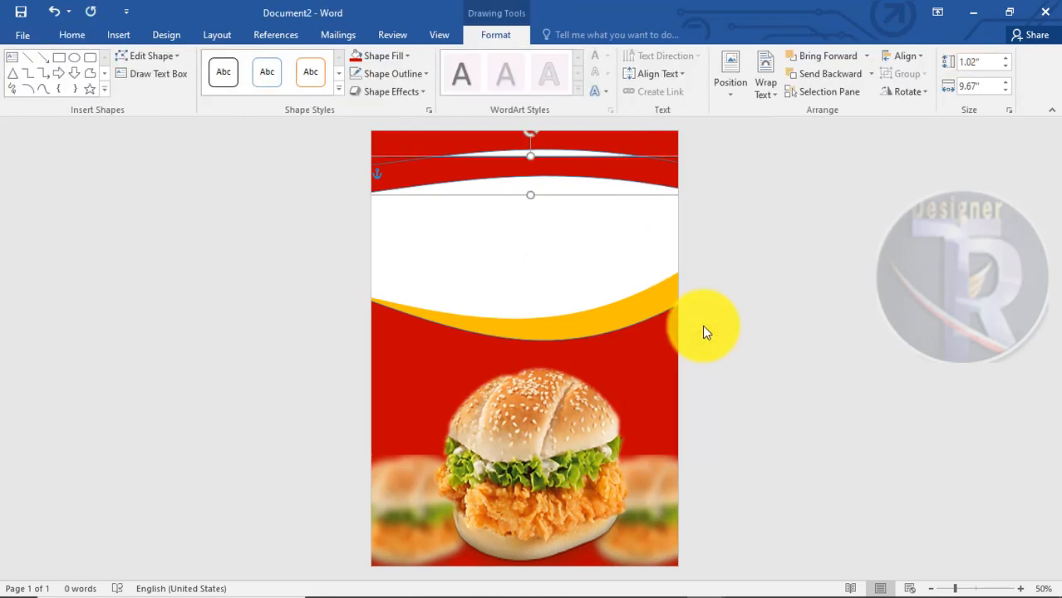
- Move the duplicate band up so a narrow strip shows below the original, and fill it with standard orange
drag(618, 168, 620, 156)
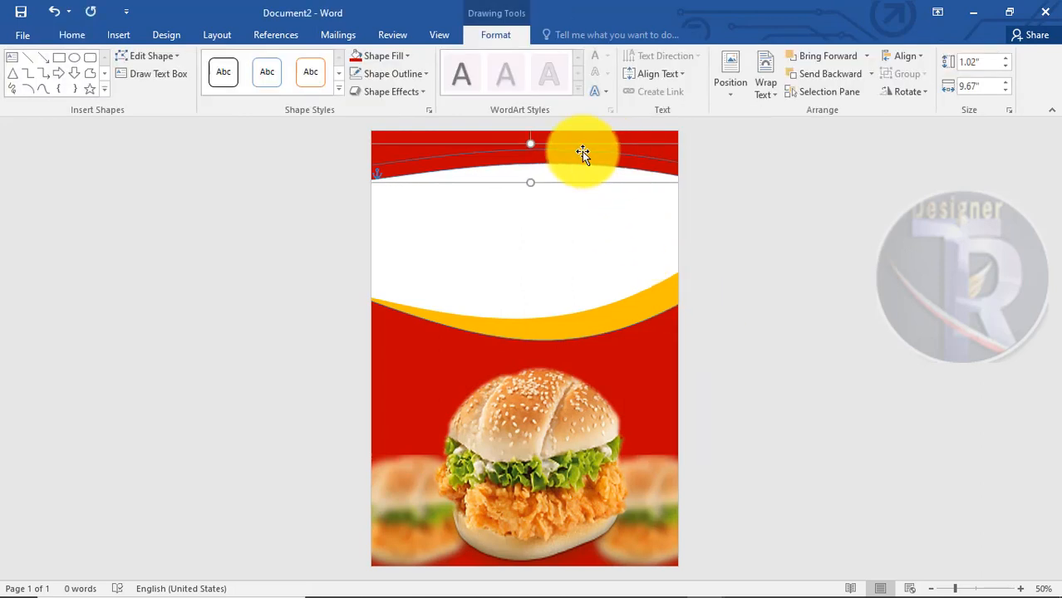
click(394, 58)
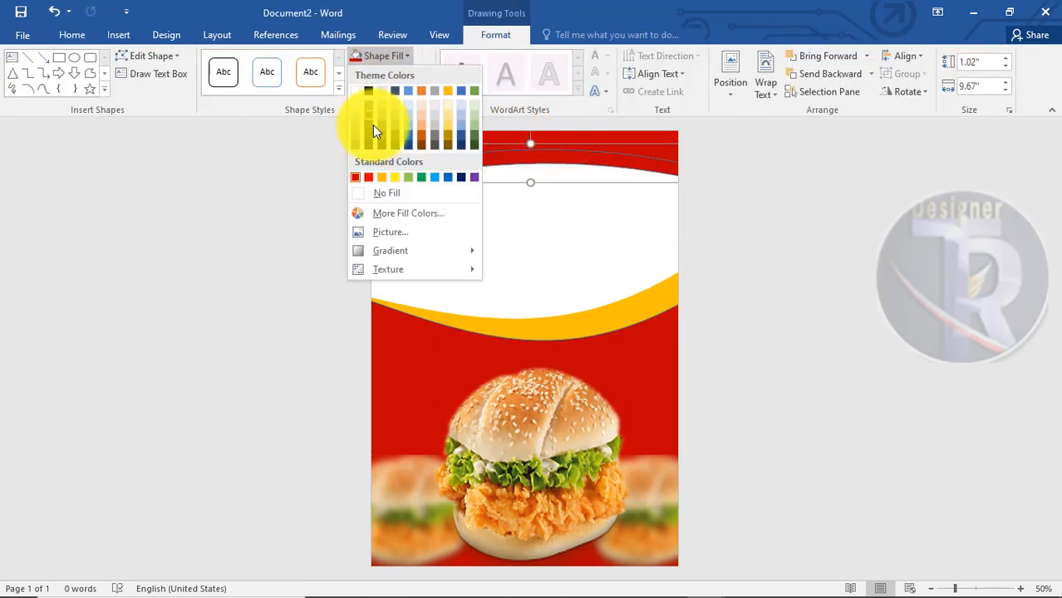
click(385, 179)
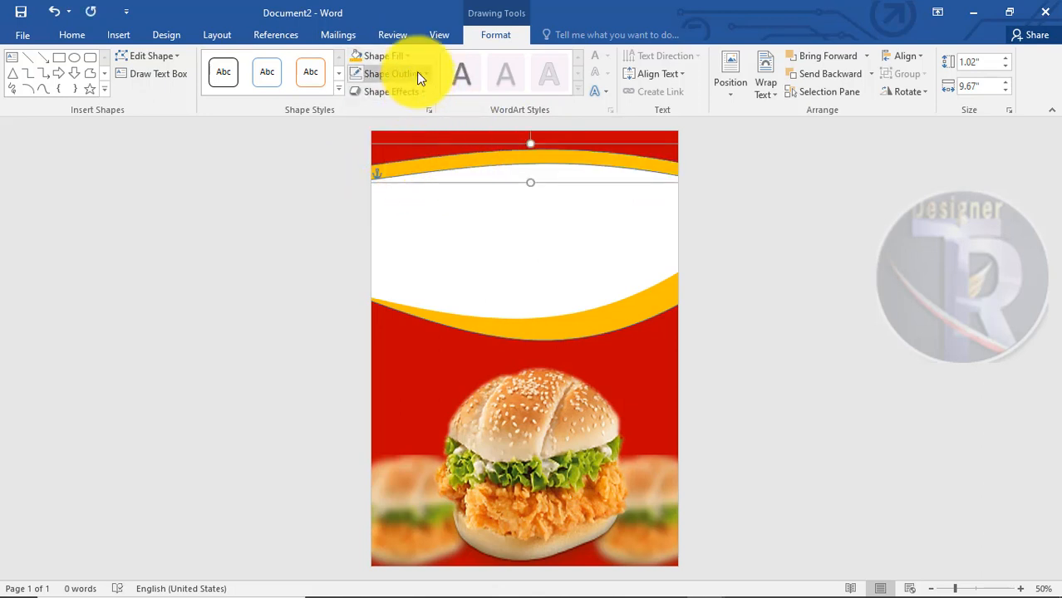
- Tilt the orange band slightly counterclockwise and tuck it under the red band so it is thicker at the left
drag(480, 166, 488, 175)
drag(527, 134, 523, 133)
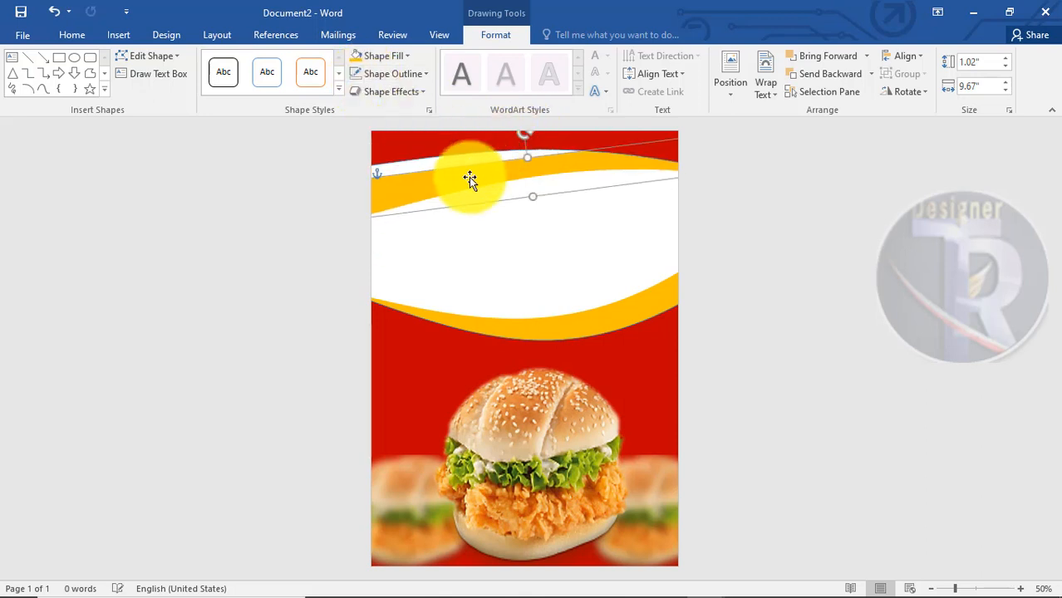
mouse_move(444, 168)
mouse_down()
mouse_move(442, 152)
mouse_move(439, 161)
mouse_up()
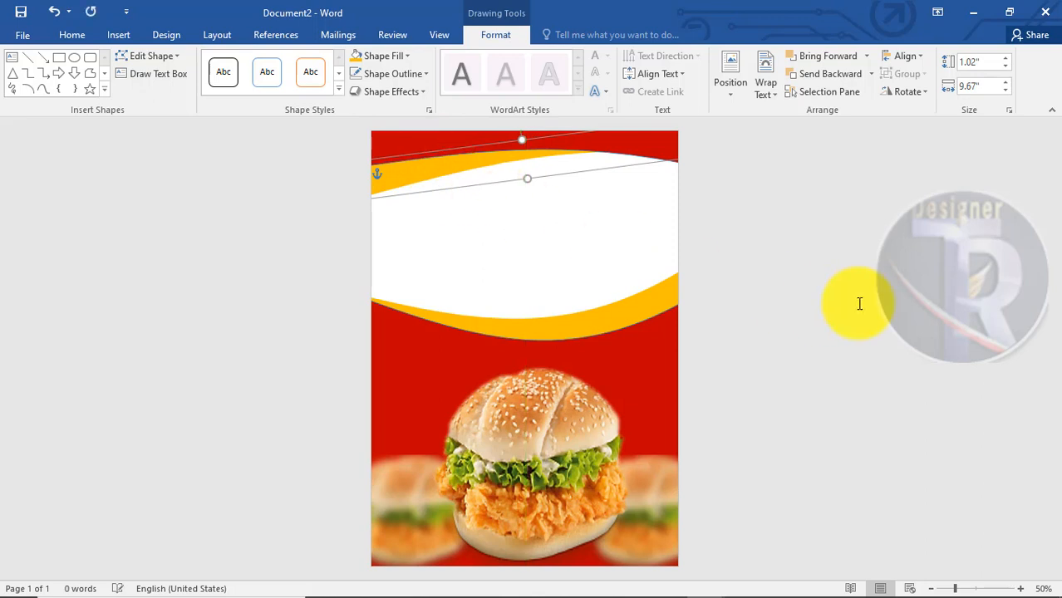
click(860, 305)
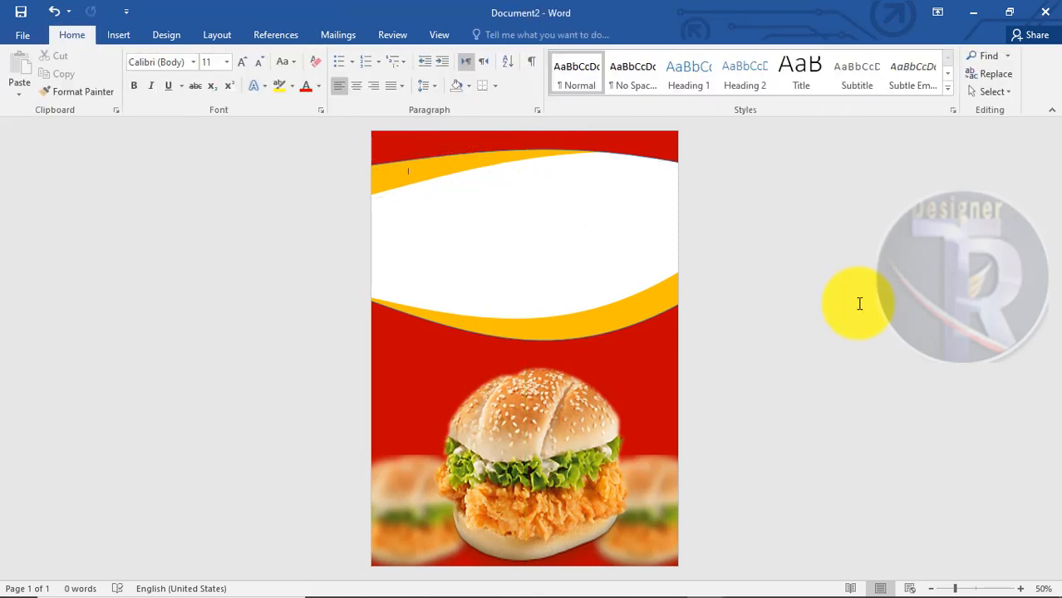
- Reduce the orange band's tilt slightly and reposition it so its strip follows the red curve across the page
click(443, 185)
click(490, 155)
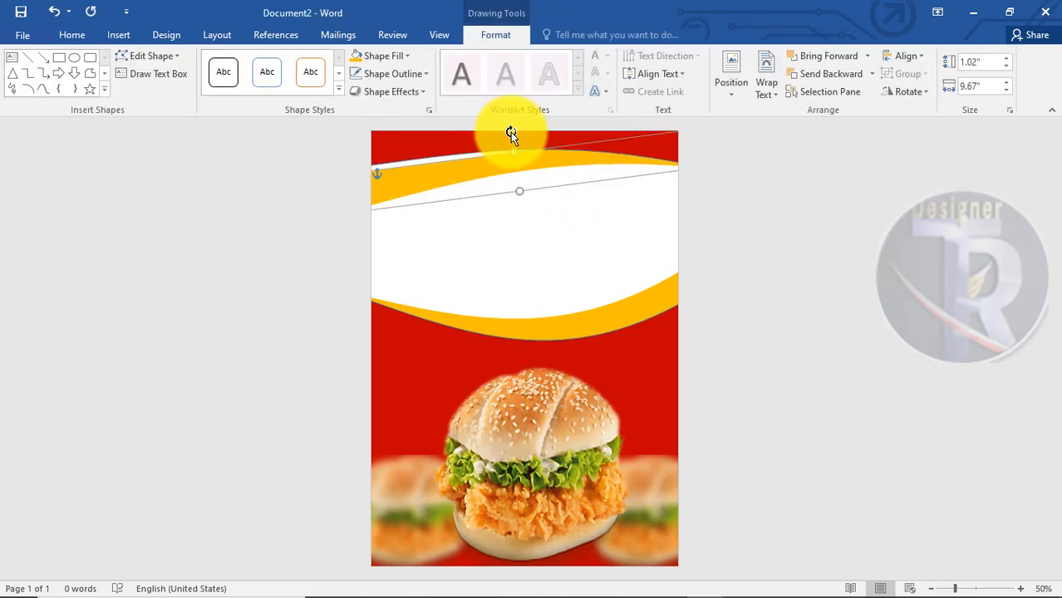
drag(511, 132, 512, 133)
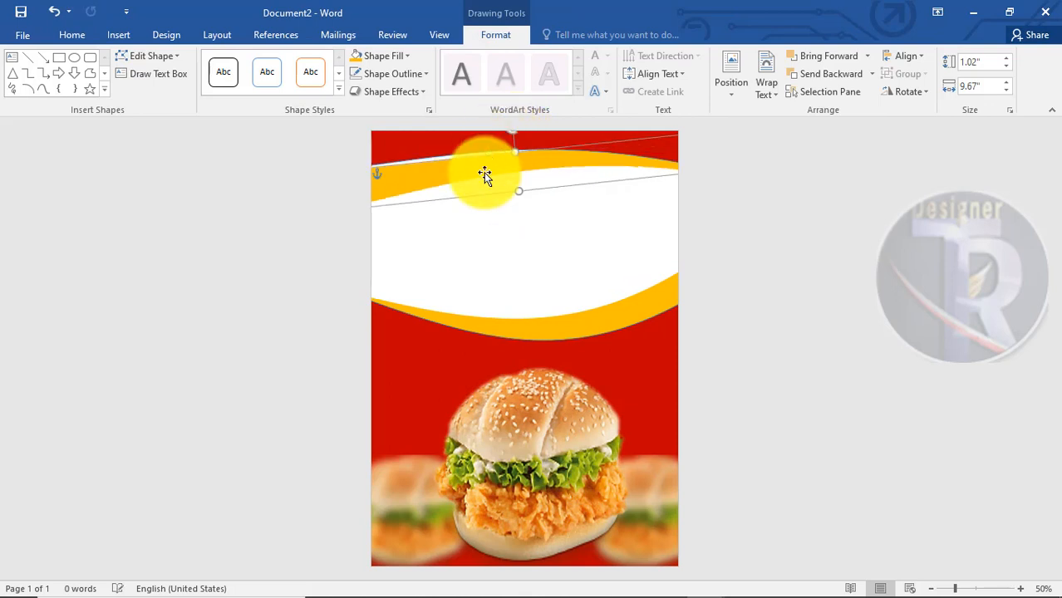
drag(485, 174, 469, 169)
click(540, 217)
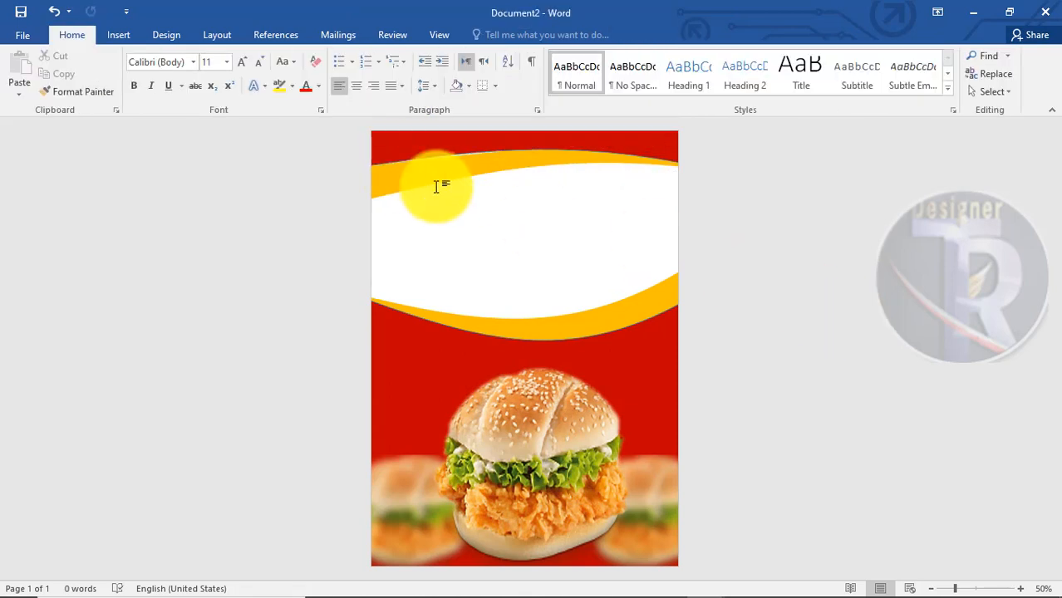
- Stretch the red top band slightly downward to close the gap above the orange strip
click(446, 153)
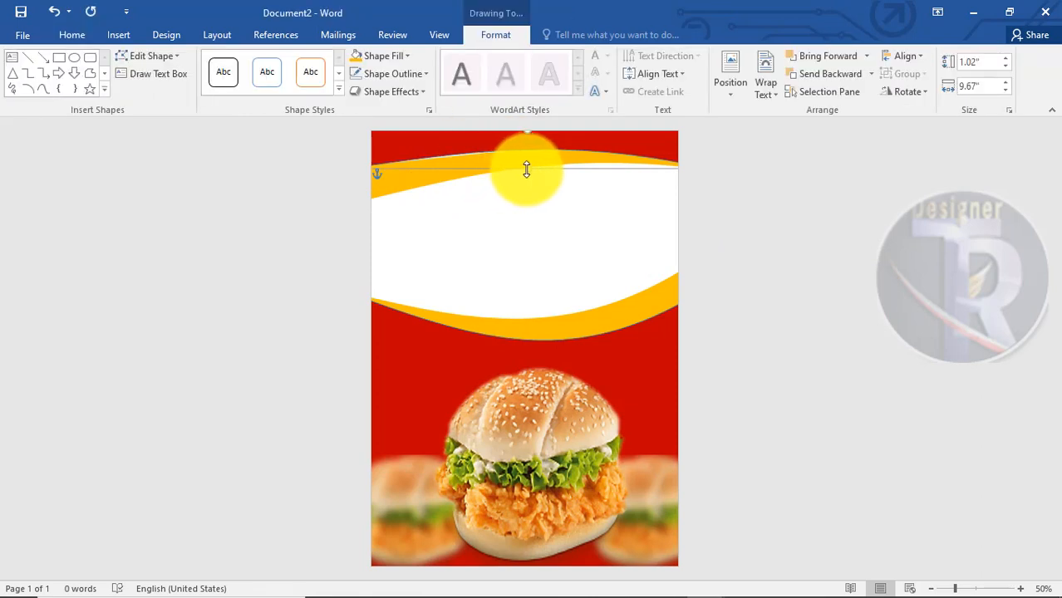
drag(527, 169, 527, 170)
click(766, 241)
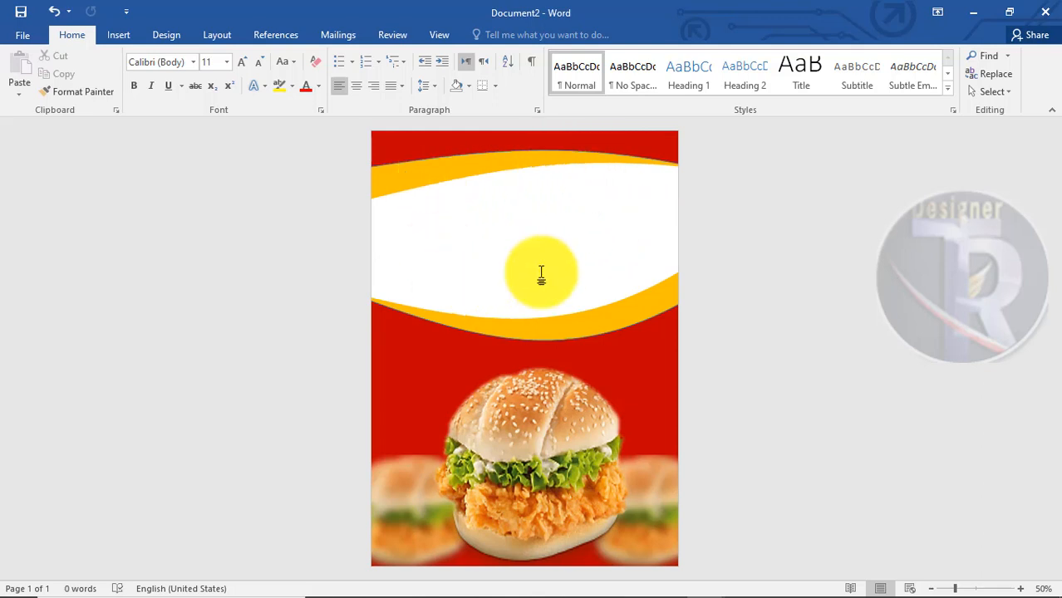
- Insert black-filled WordArt reading "Burger" and place it in the upper part of the white area
click(119, 36)
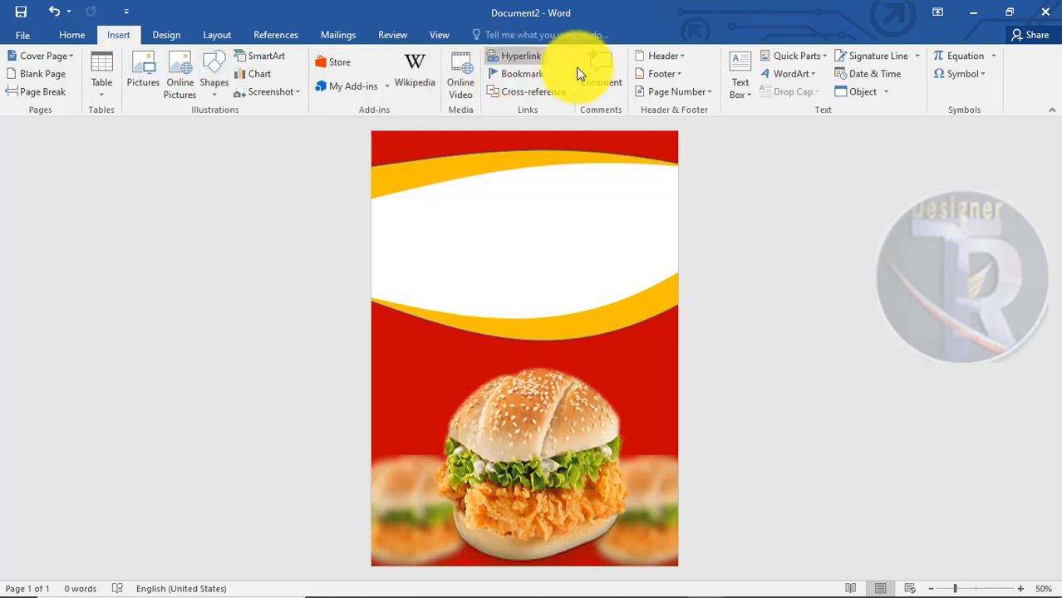
click(770, 71)
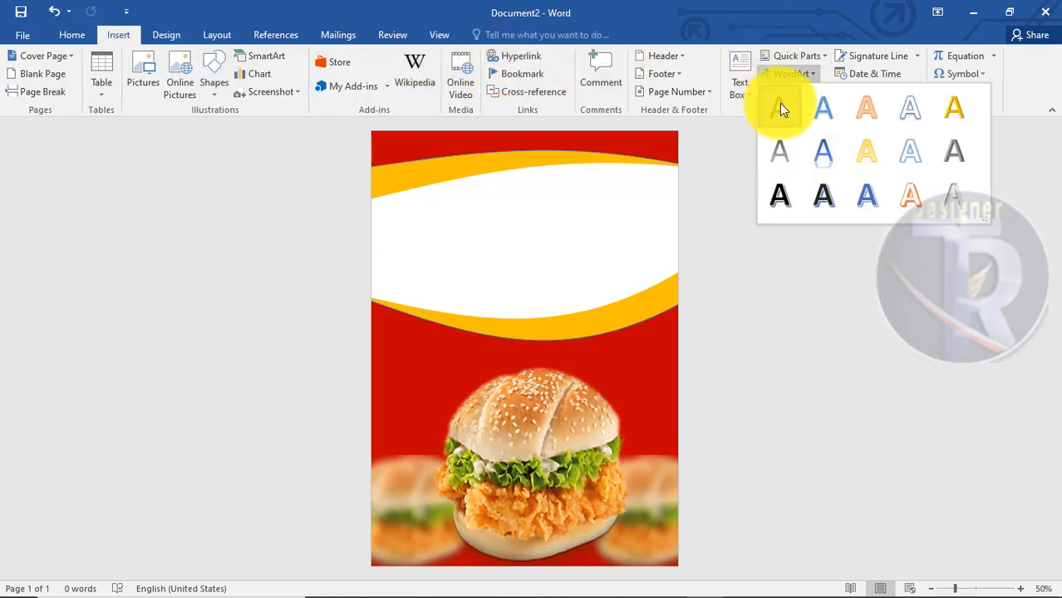
click(780, 103)
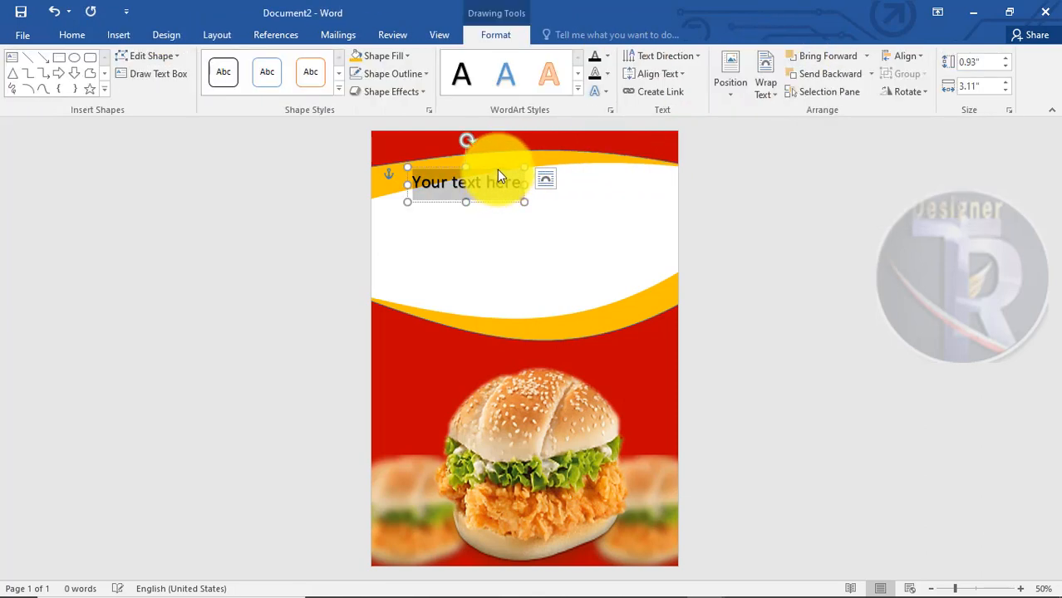
drag(497, 168, 477, 184)
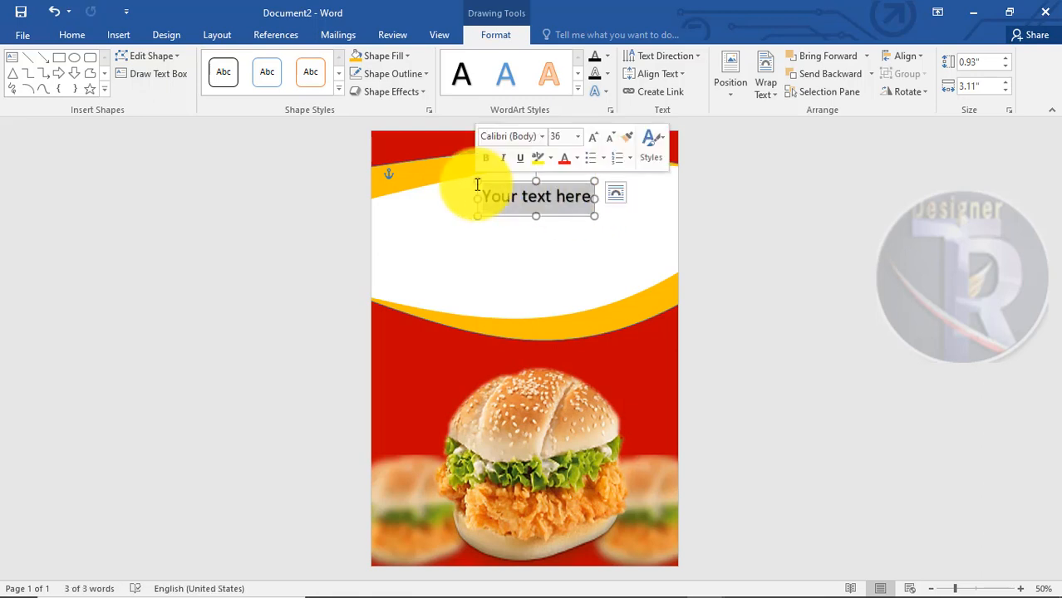
text(Br)
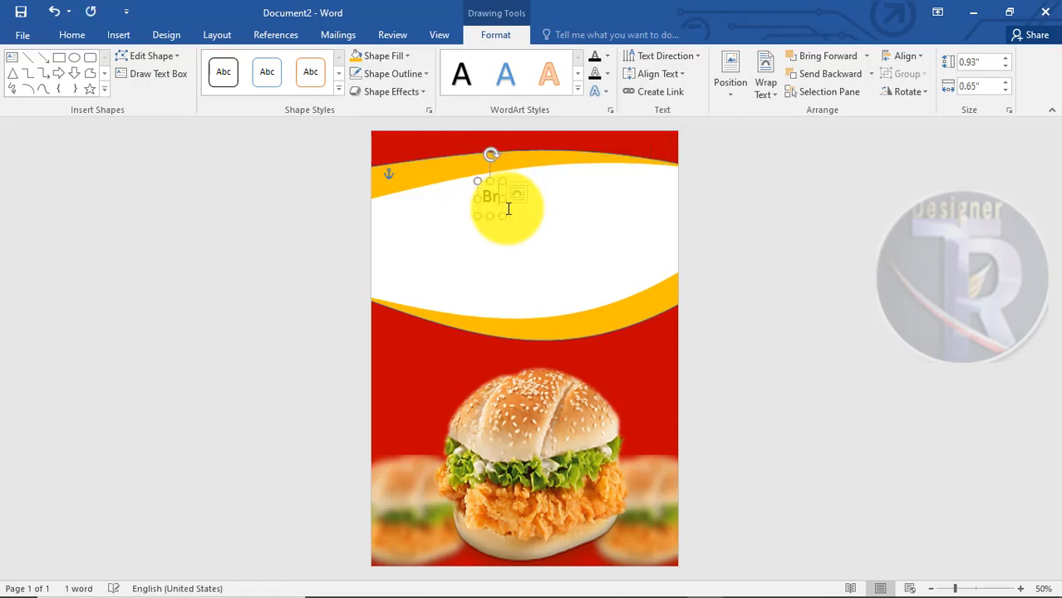
text(ur)
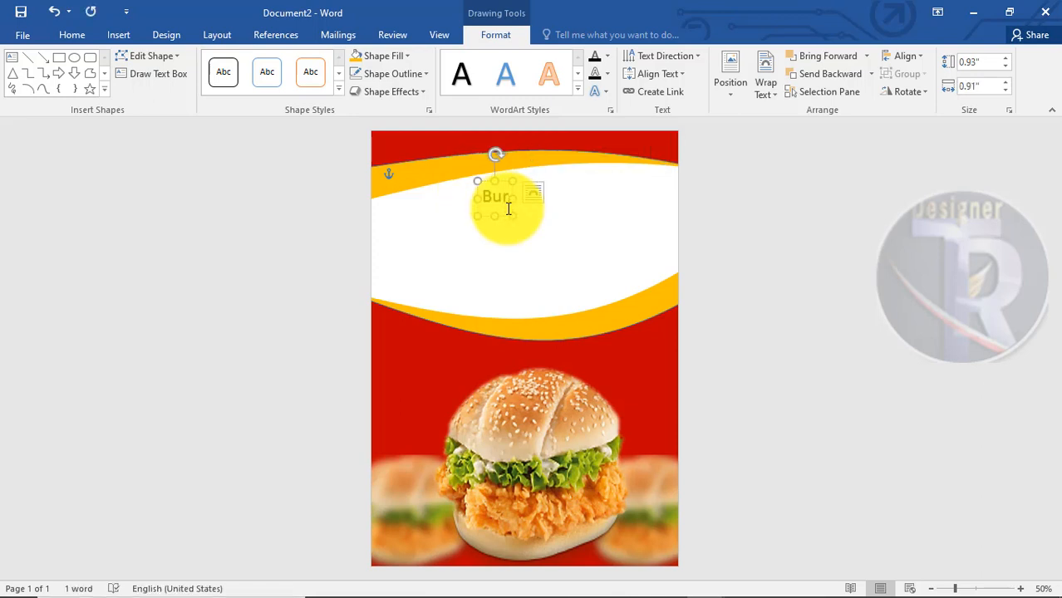
text(ger)
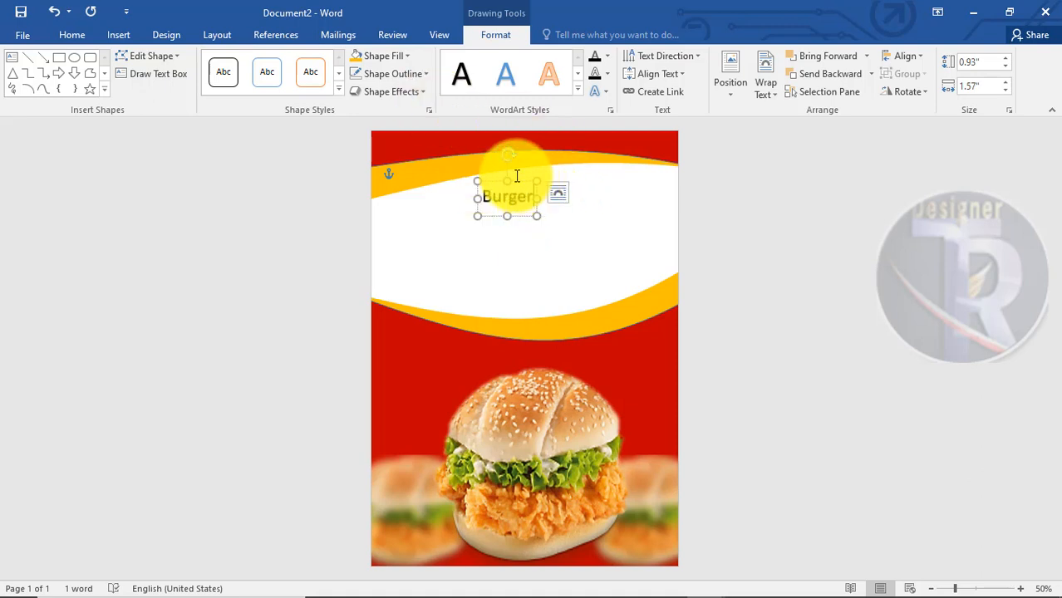
- Change the Burger WordArt text to UPPERCASE
click(522, 181)
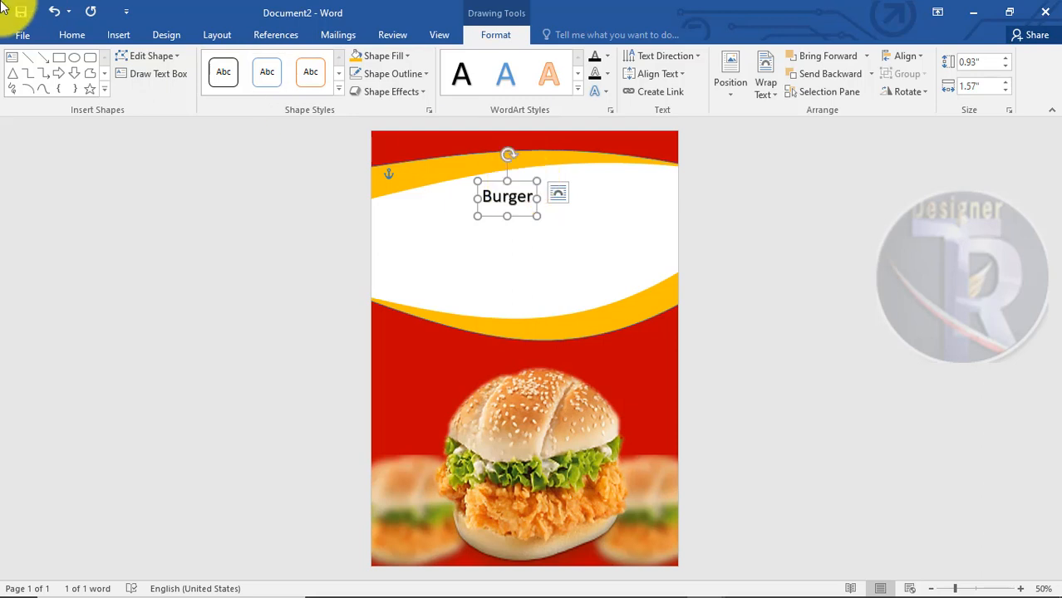
click(72, 37)
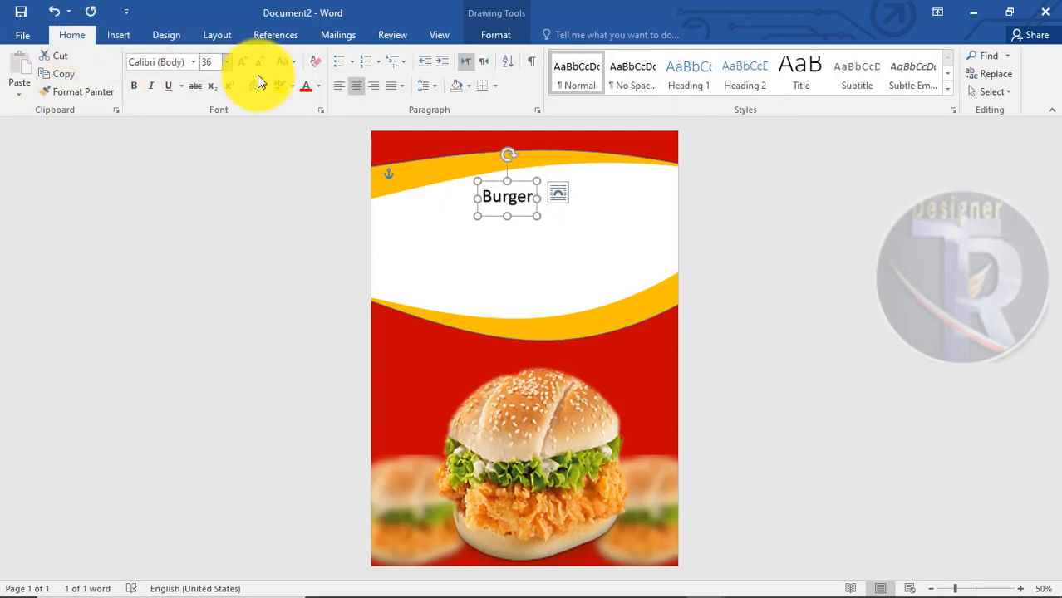
click(283, 63)
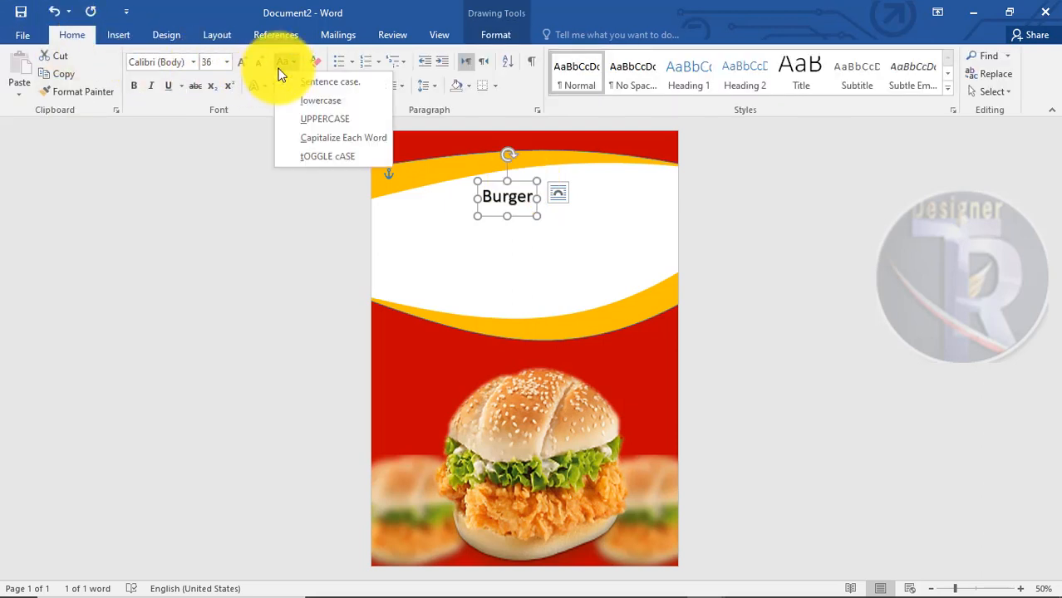
click(325, 119)
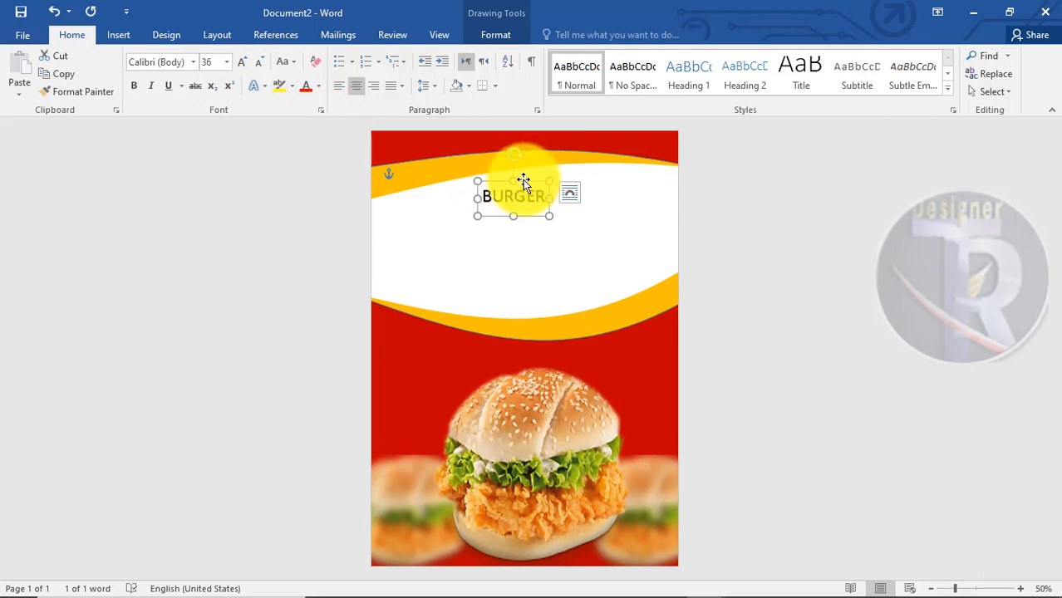
- Enlarge the BURGER text to 90 pt and move it slightly up and left in the white area
key(ctrl+shift+period)
key(ctrl+shift+period)
key(ctrl+shift+period)
key(ctrl+shift+period)
key(ctrl+shift+period)
key(ctrl+shift+period)
key(ctrl+shift+period)
key(ctrl+shift+period)
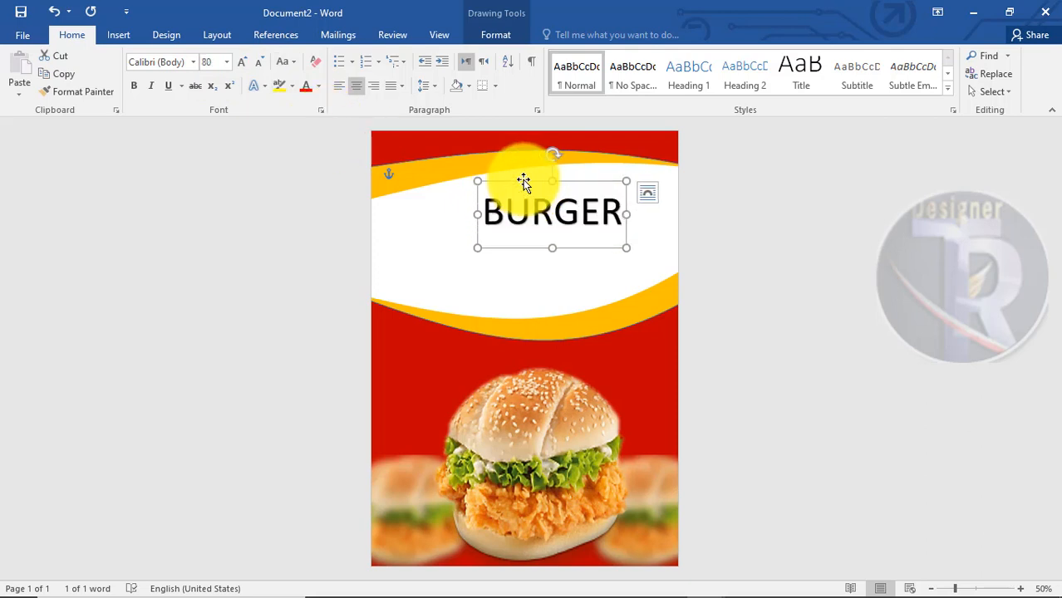
key(ctrl+shift+period)
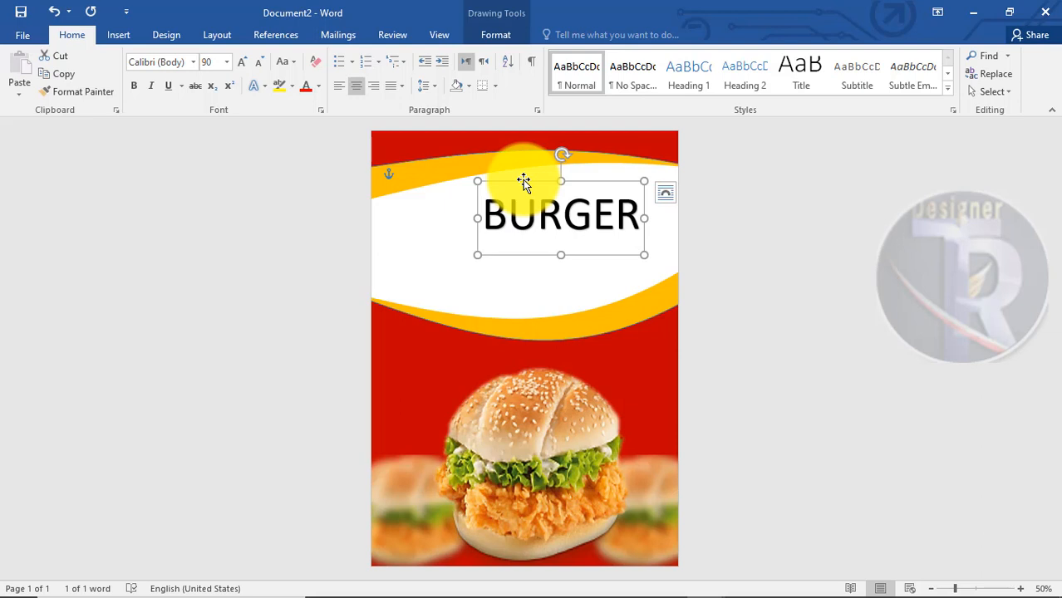
drag(523, 179, 503, 172)
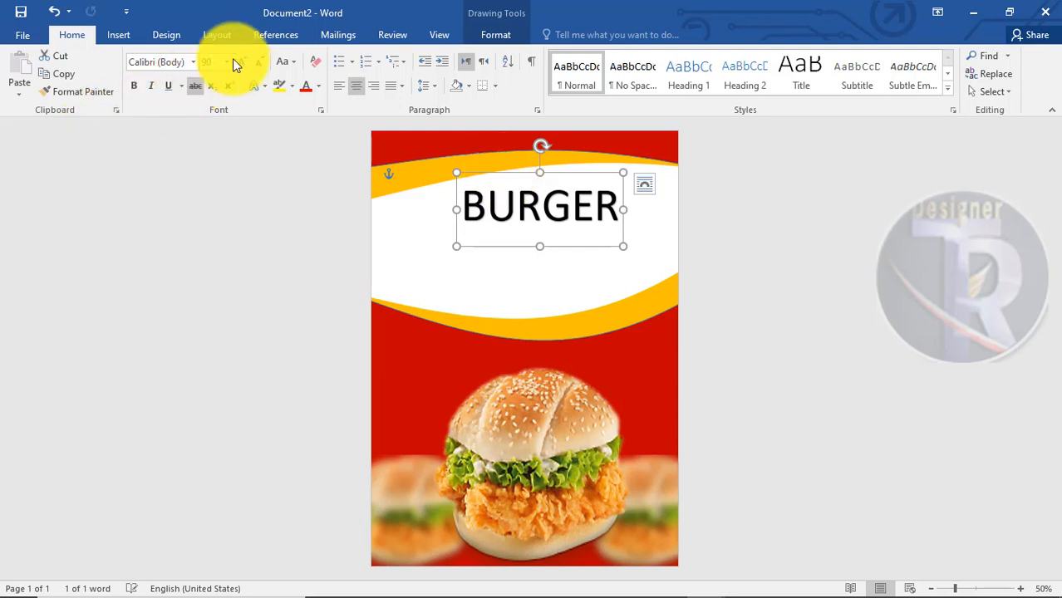
- Set the BURGER text in Arial Black, reduce it to 72 pt and reposition it near the middle of the white area's upper part
click(194, 66)
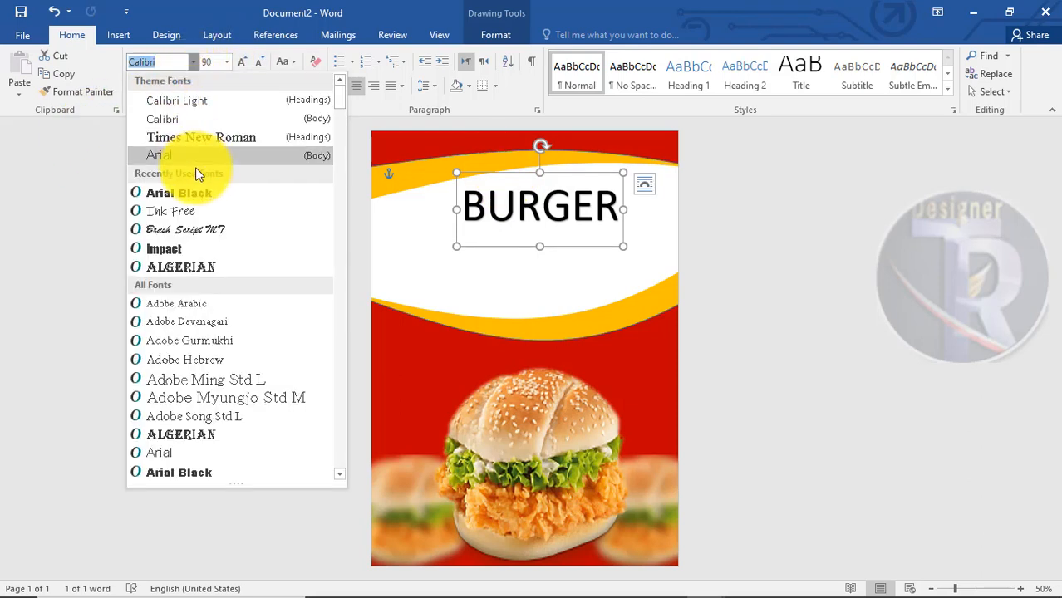
click(202, 200)
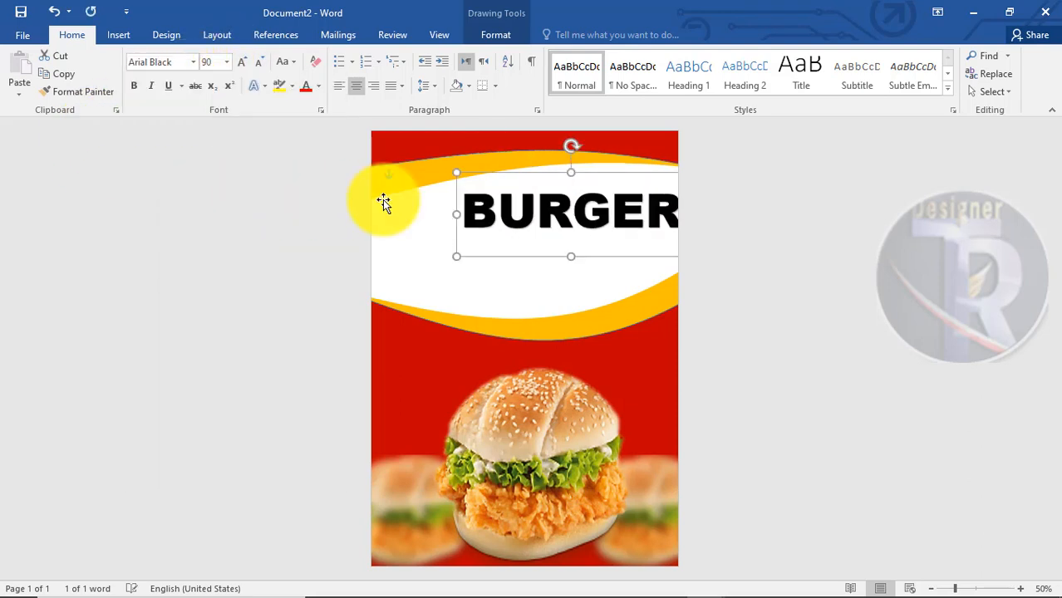
drag(595, 172, 559, 163)
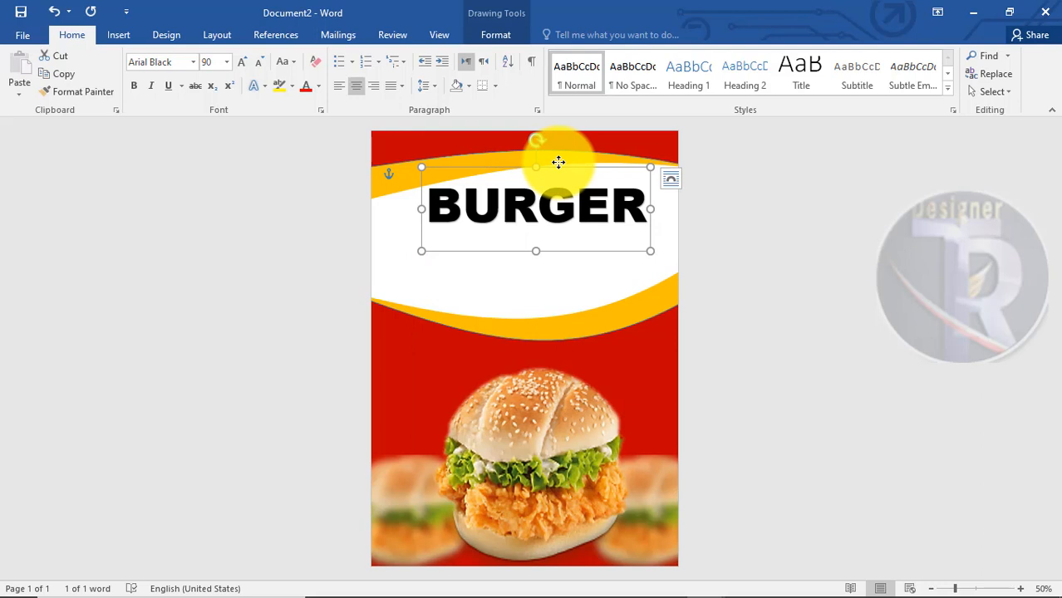
key(ctrl+shift+comma)
key(ctrl+shift+comma)
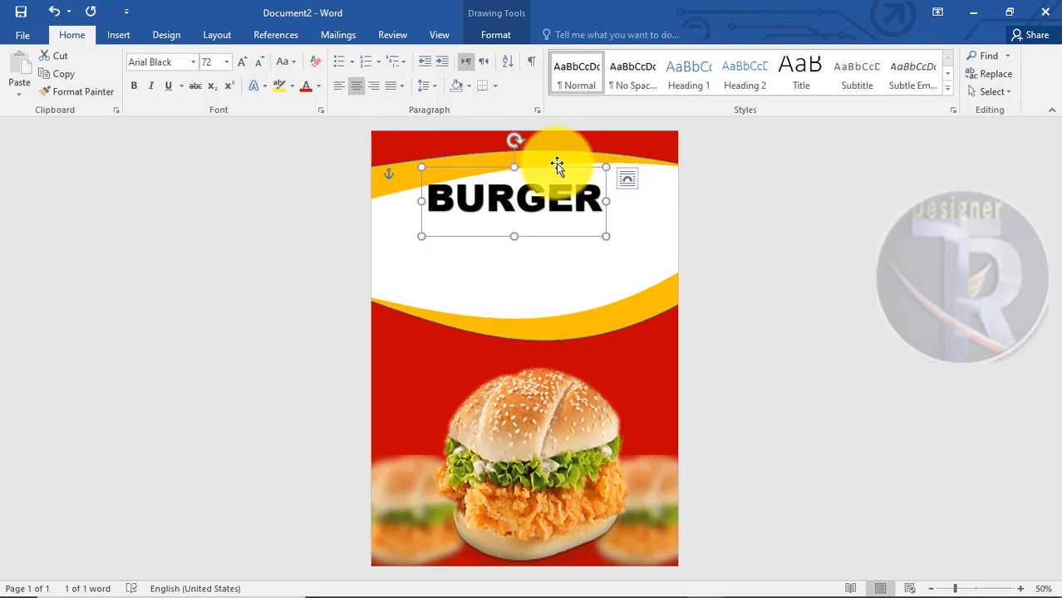
mouse_move(562, 170)
mouse_down()
mouse_move(604, 167)
mouse_move(575, 166)
mouse_up()
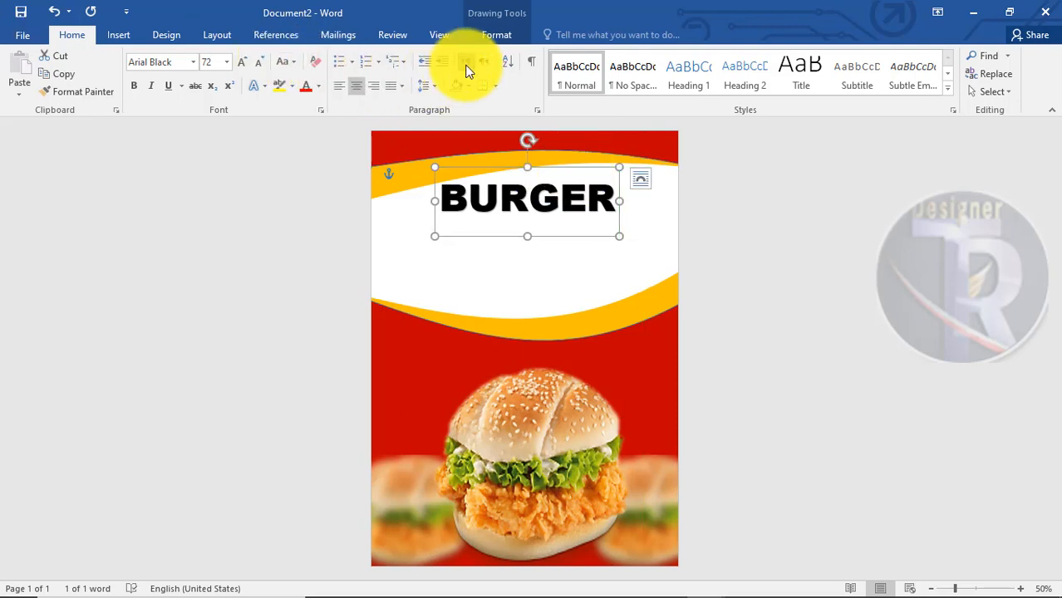
click(493, 34)
click(385, 58)
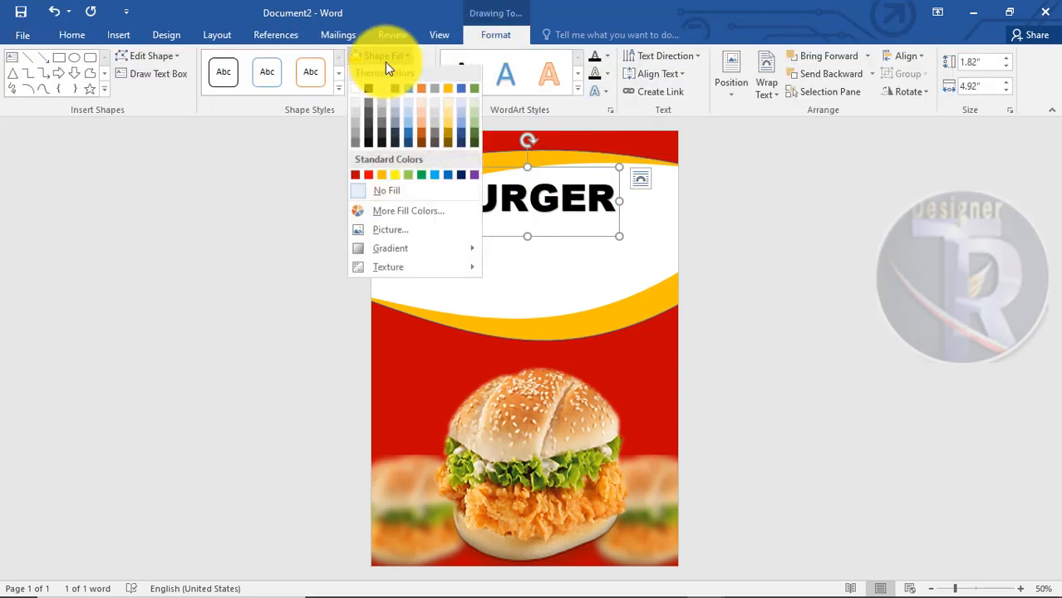
click(603, 55)
click(605, 56)
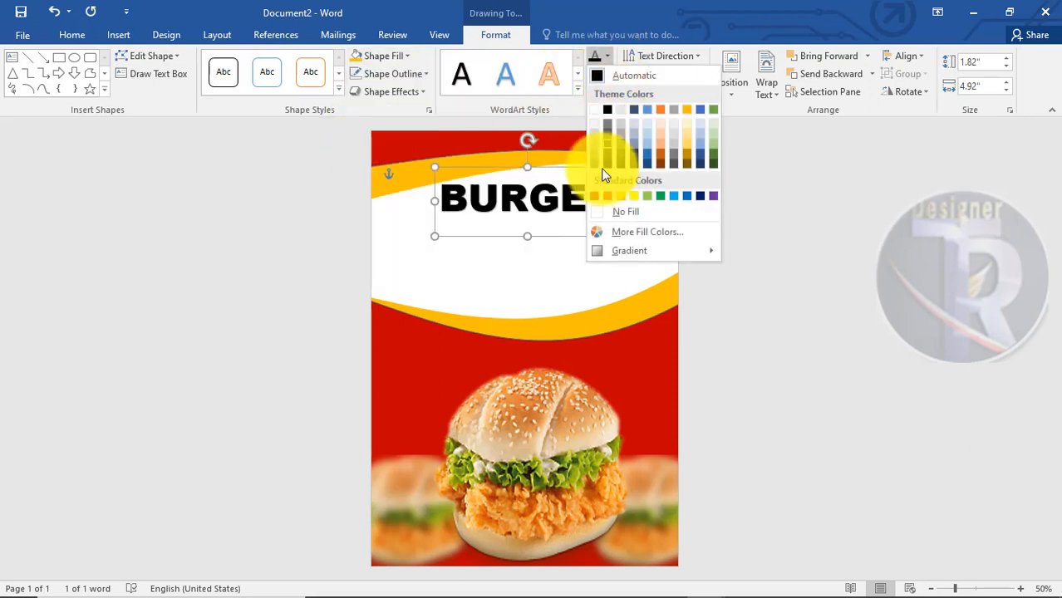
click(733, 272)
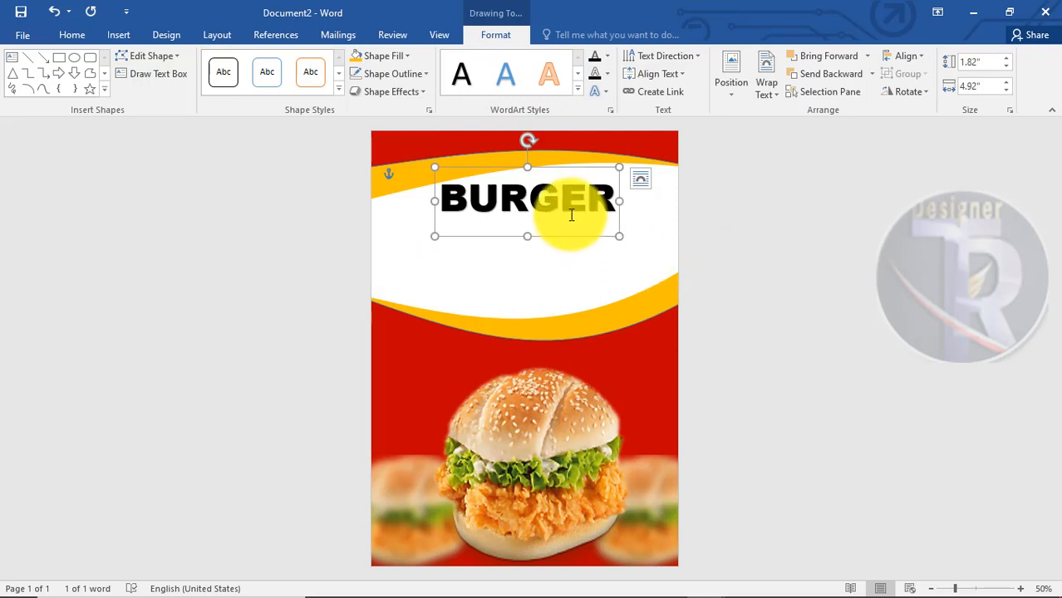
- Shift the upper orange strip slightly so that less of it shows along the white area's upper edge
click(415, 184)
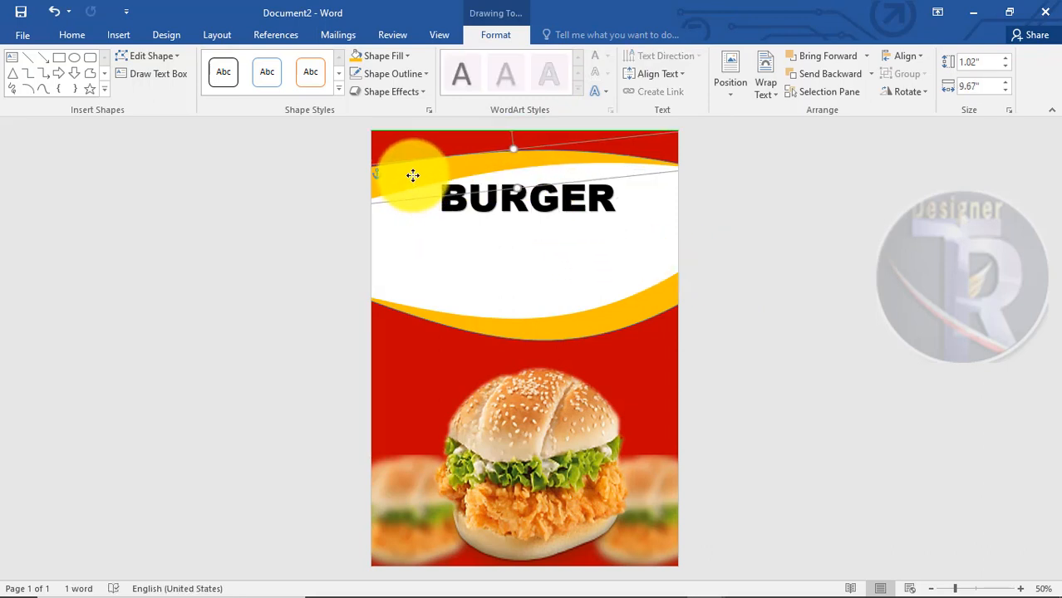
drag(414, 174, 401, 182)
click(826, 313)
- Insert a second black-filled WordArt from the selected BURGER heading and place it just beneath that heading
click(568, 208)
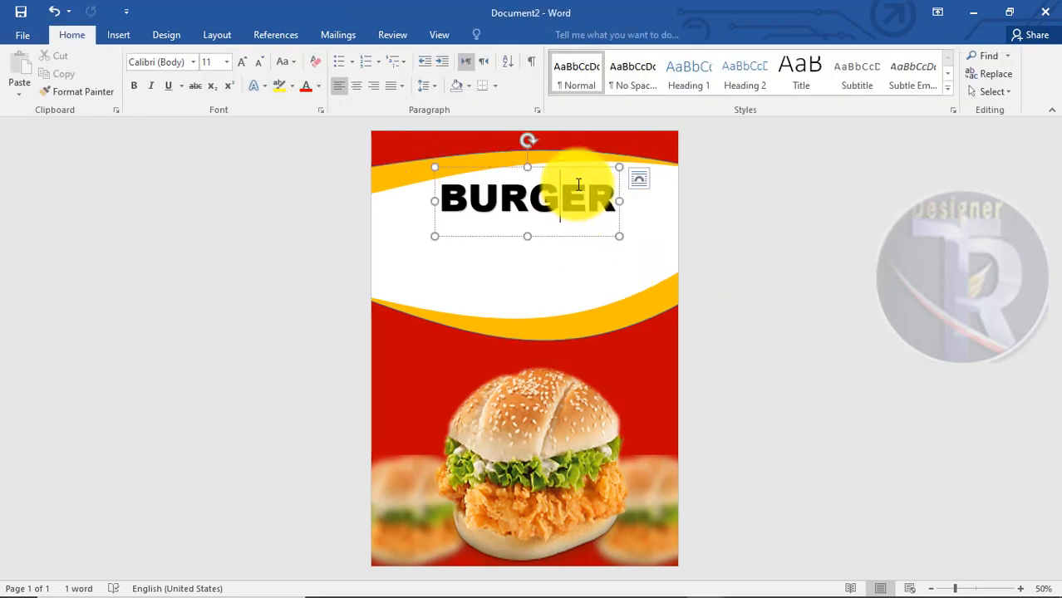
click(577, 168)
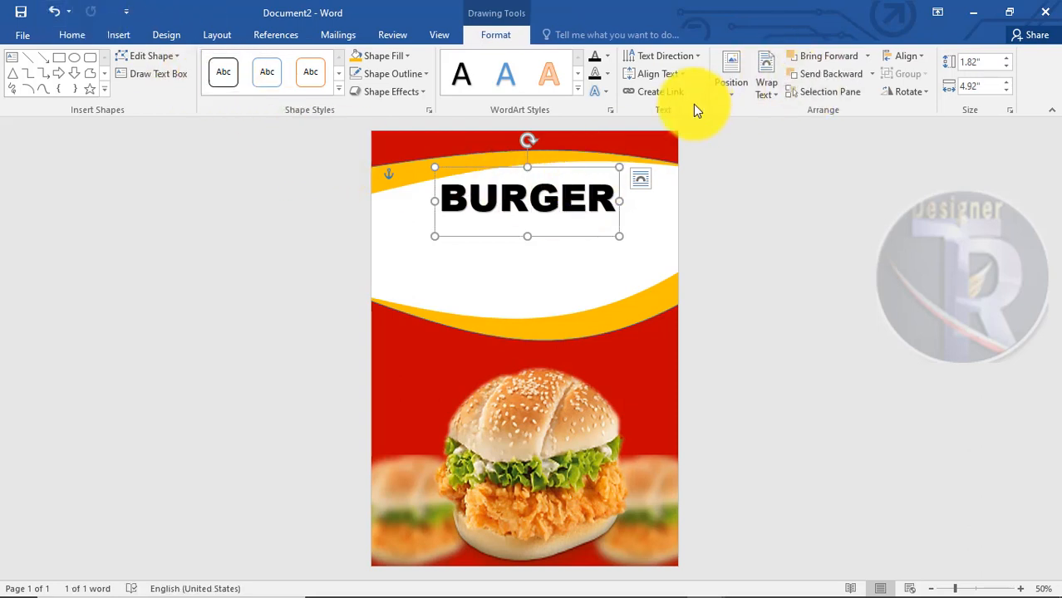
click(124, 36)
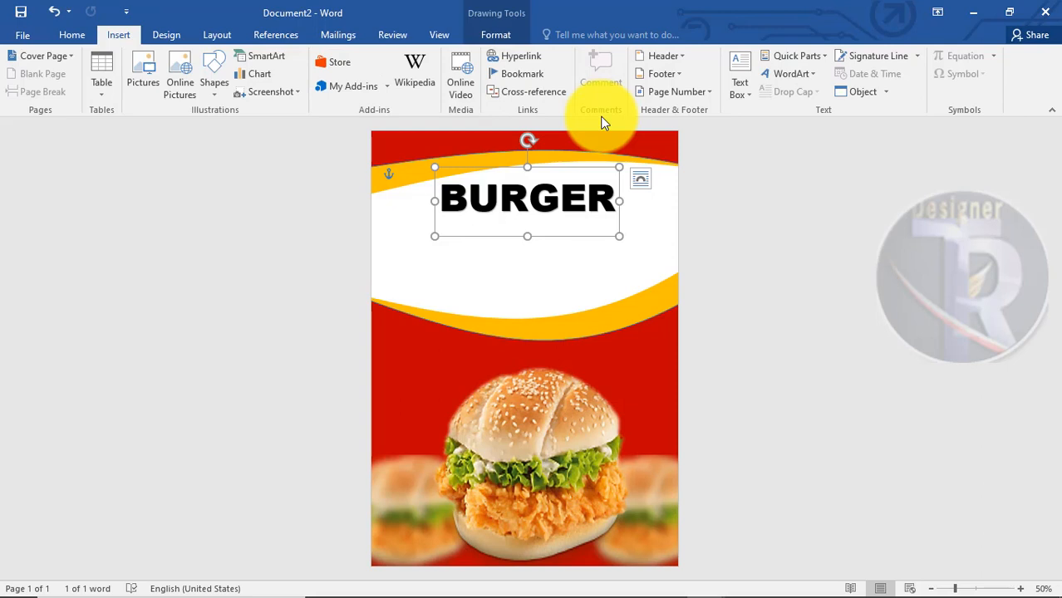
click(769, 77)
click(773, 109)
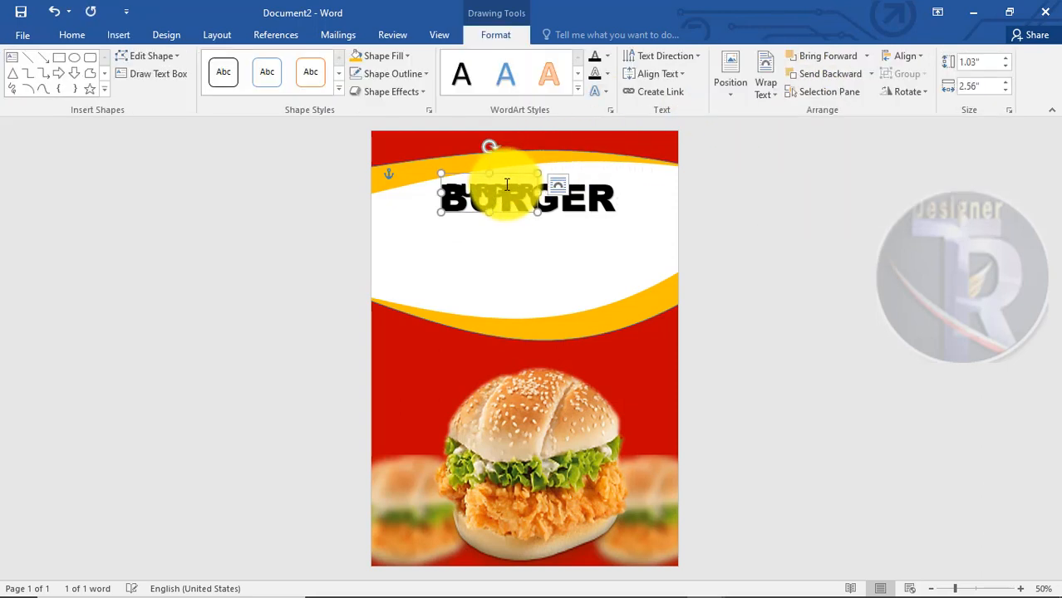
drag(514, 182, 545, 215)
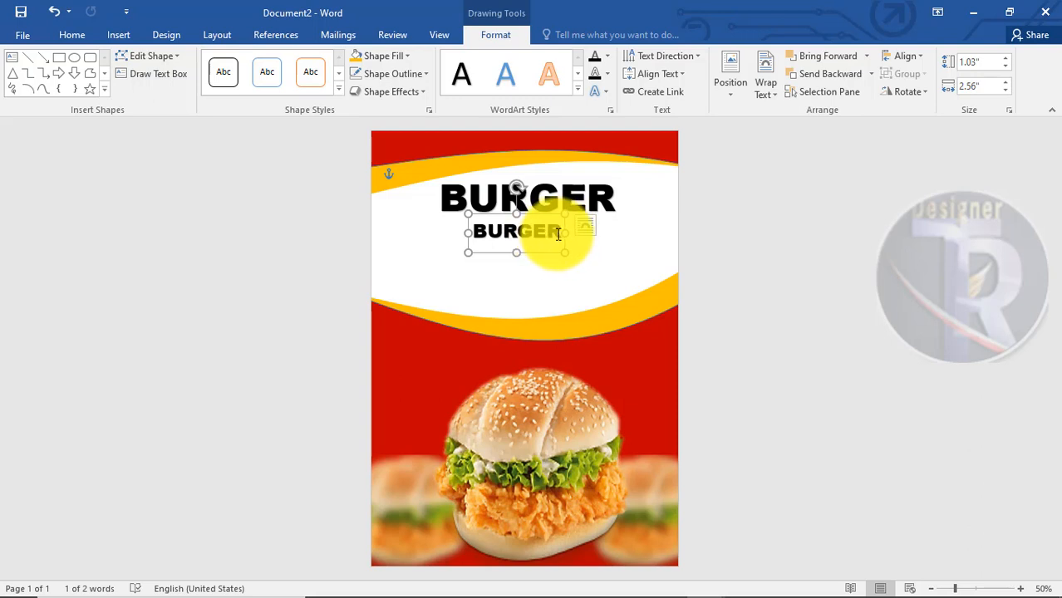
- Replace the smaller BURGER text with "Food", leaving a wide gap between the "F" and "ood"
drag(558, 233, 425, 220)
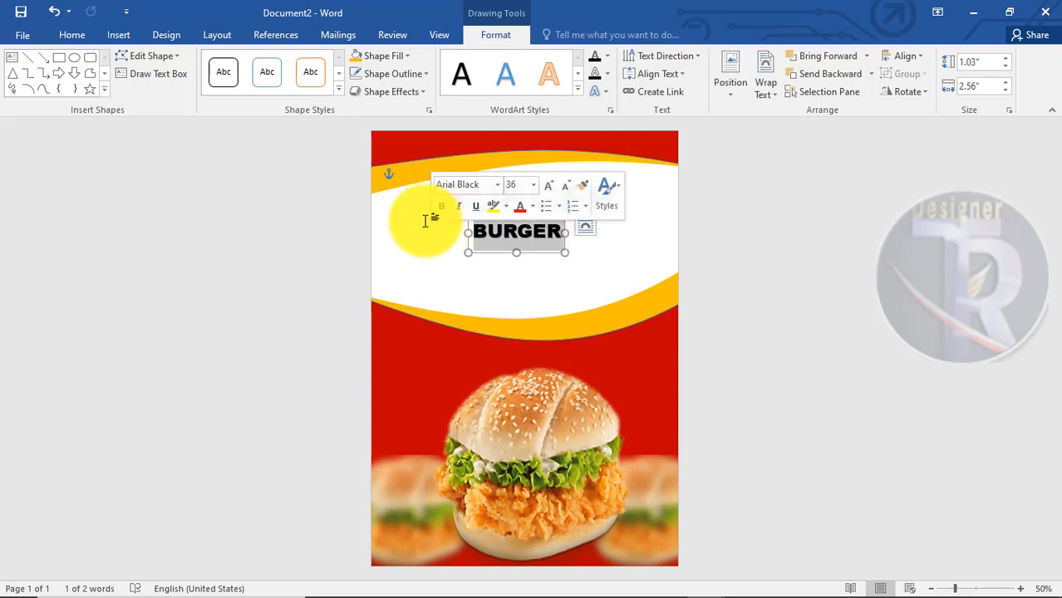
text(Foo)
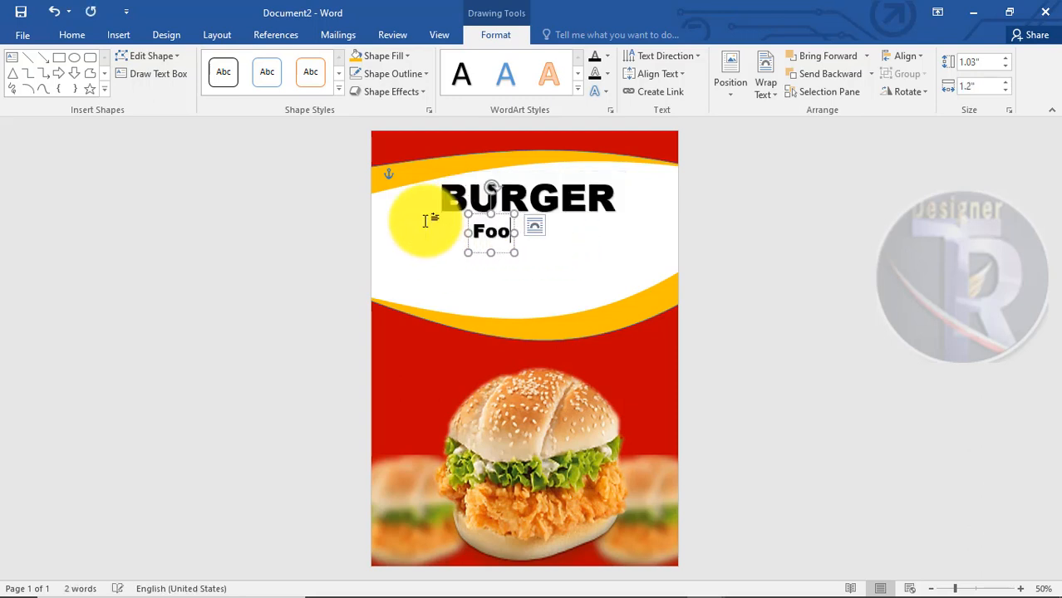
key(BackSpace)
key(BackSpace)
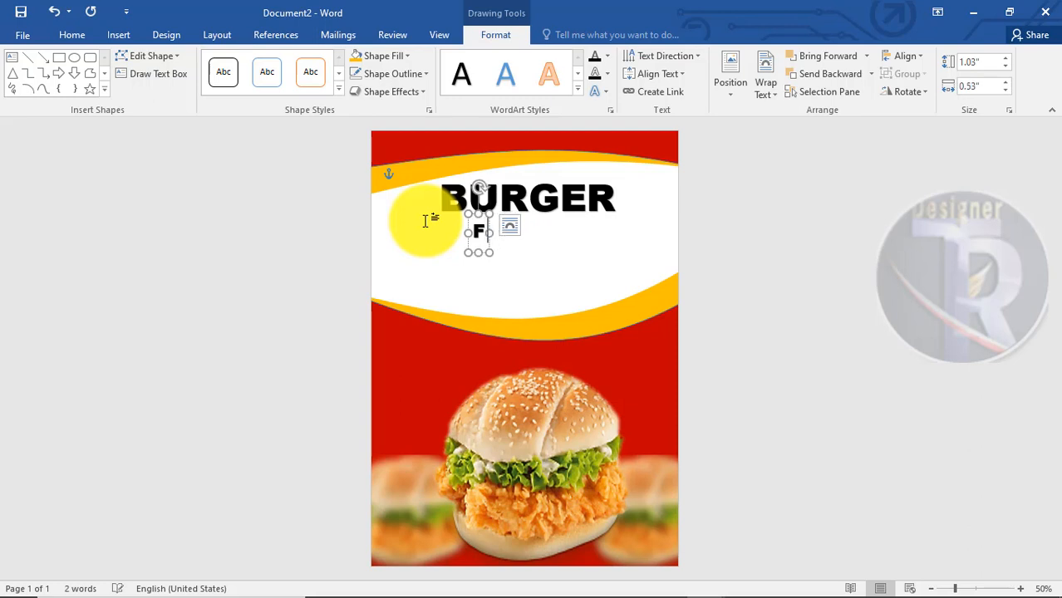
text(oo)
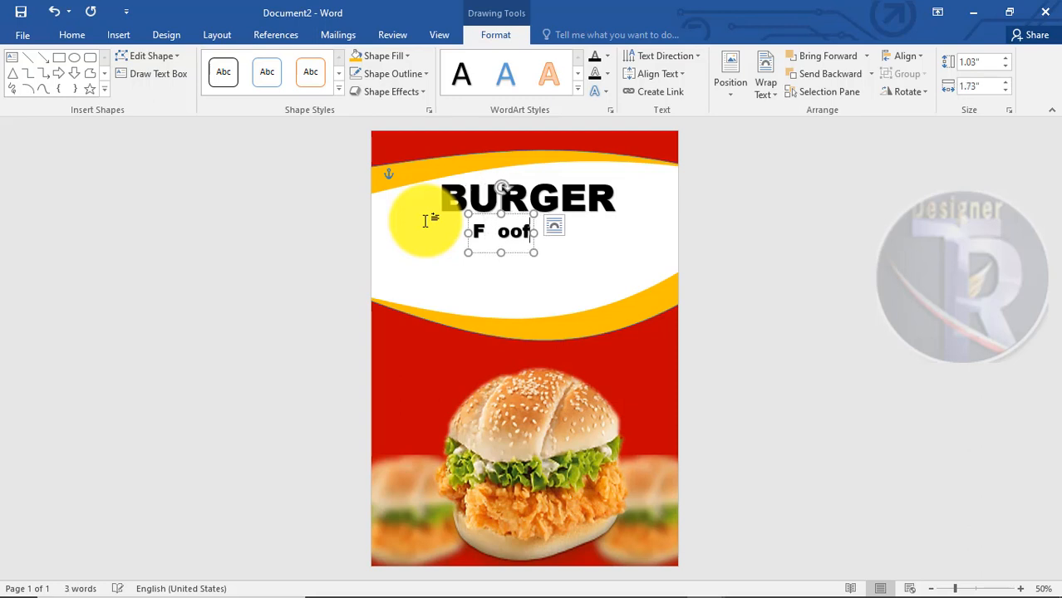
text(d)
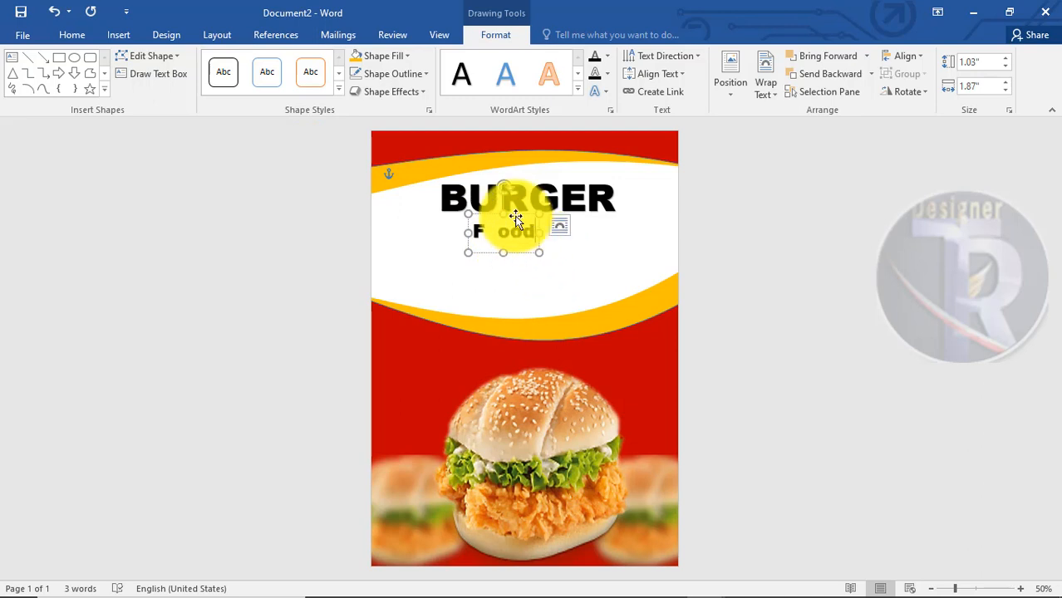
- Duplicate the "F ood" WordArt below itself and change the copy's text to "Point"
mouse_move(515, 217)
mouse_down()
mouse_move(520, 271)
mouse_move(526, 221)
mouse_move(526, 264)
mouse_move(476, 277)
mouse_up()
click(582, 268)
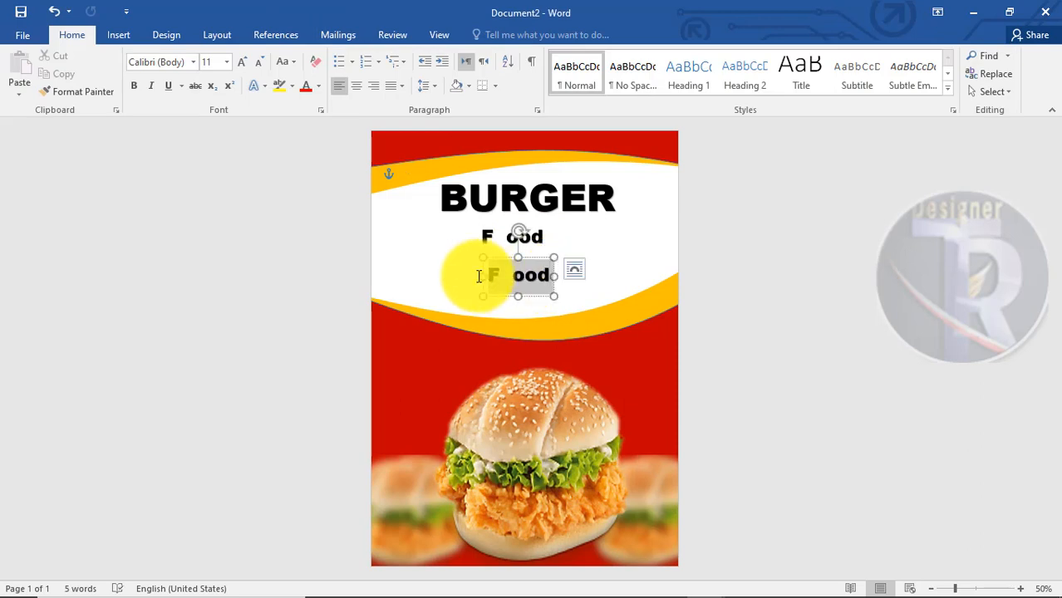
text(Point)
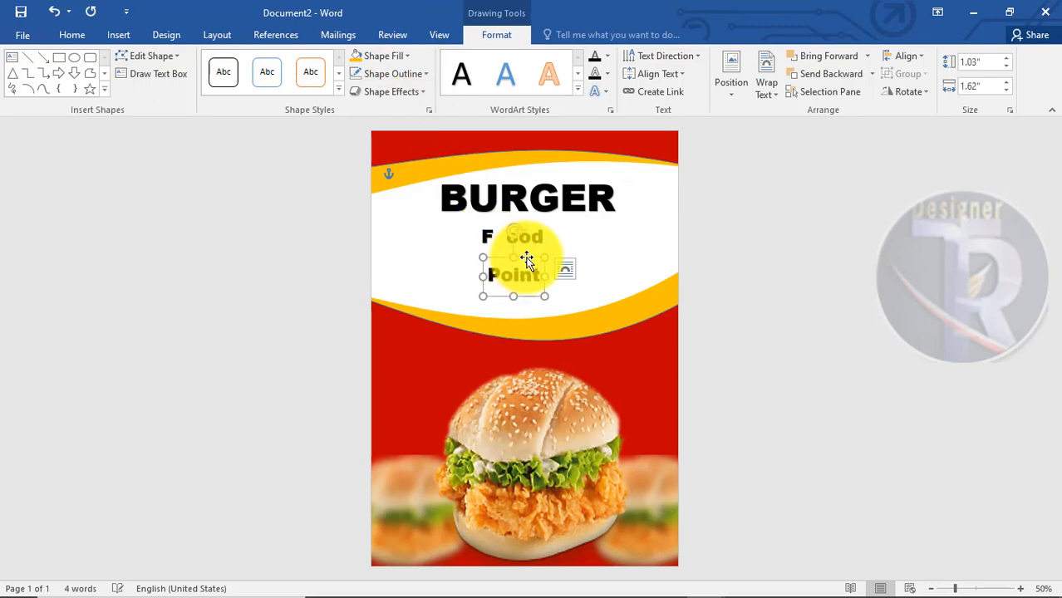
- Enlarge the "Point" text until it is close in size to BURGER and centre it in the lower white area
key(ctrl+bracketright)
key(ctrl+bracketright)
key(ctrl+bracketright)
key(ctrl+bracketright)
key(ctrl+bracketright)
key(ctrl+bracketright)
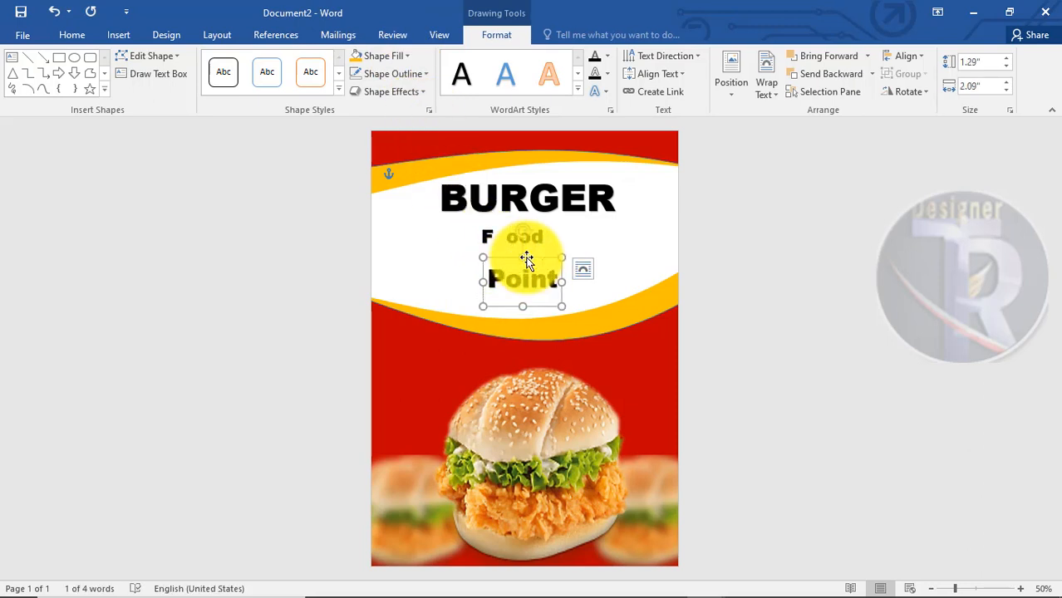
drag(527, 260, 506, 255)
- Stretch the "F ood" text box slightly to about 1.11" high and 2.04" wide
click(615, 264)
click(532, 238)
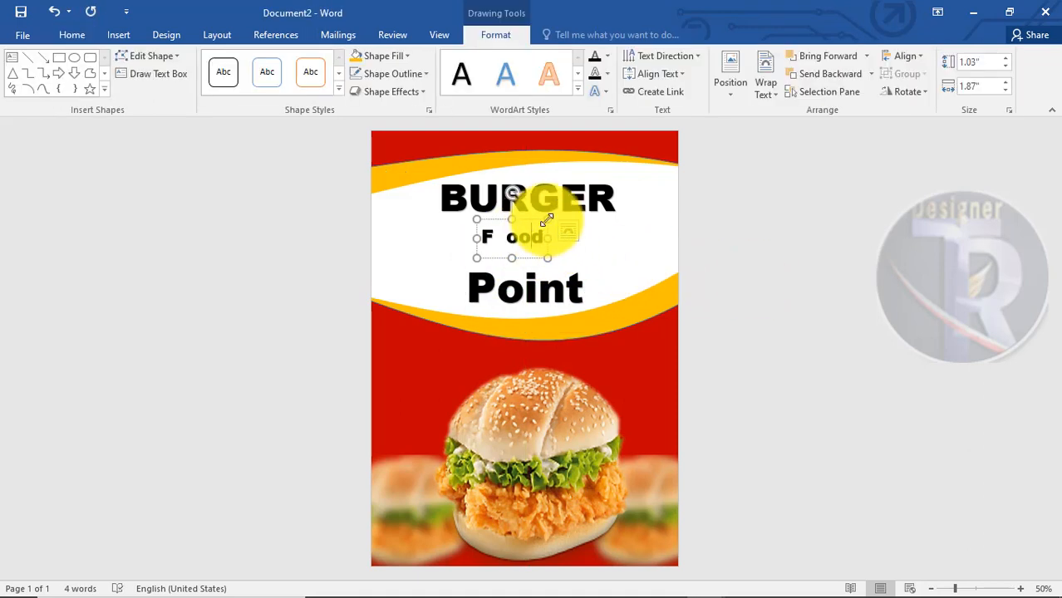
mouse_move(547, 219)
mouse_down()
mouse_move(569, 209)
mouse_move(553, 217)
mouse_up()
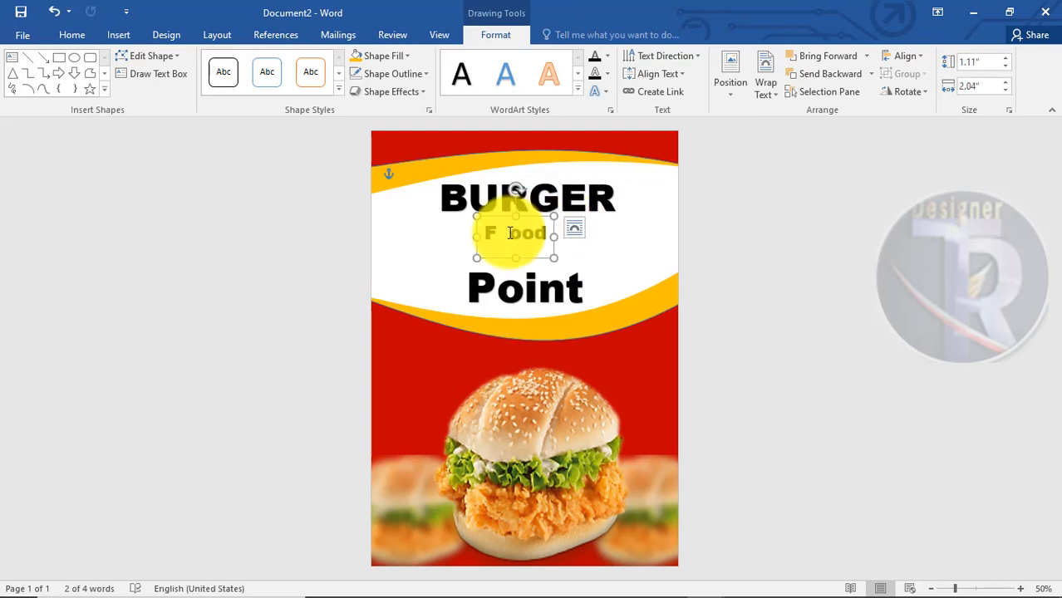
- Insert the kfc_food_PNG5 picture from Downloads, wrap it In Front of Text and place it beside the headings near the page's left edge
click(119, 38)
click(158, 69)
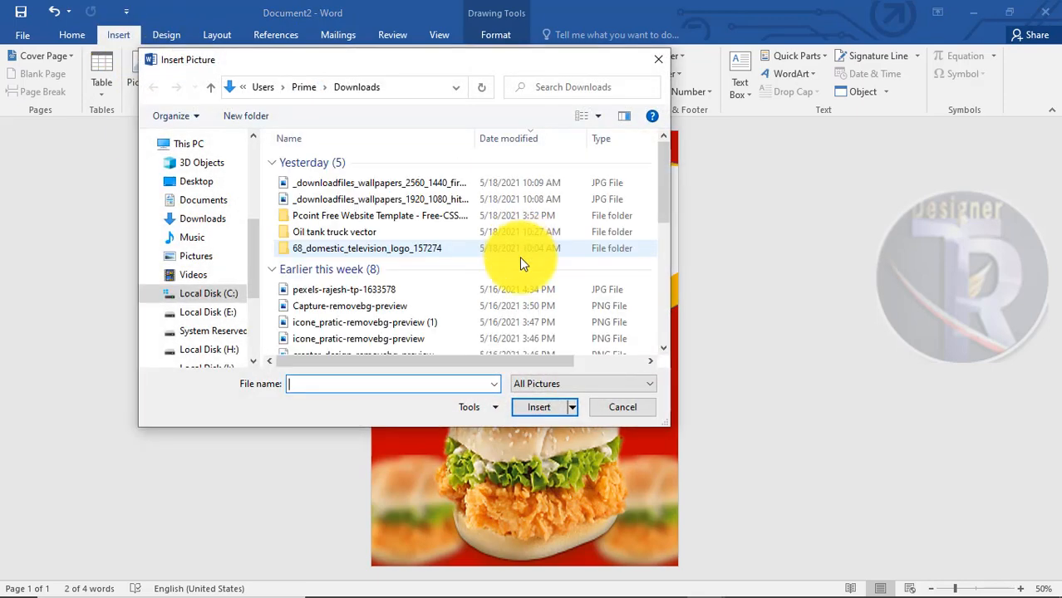
click(200, 219)
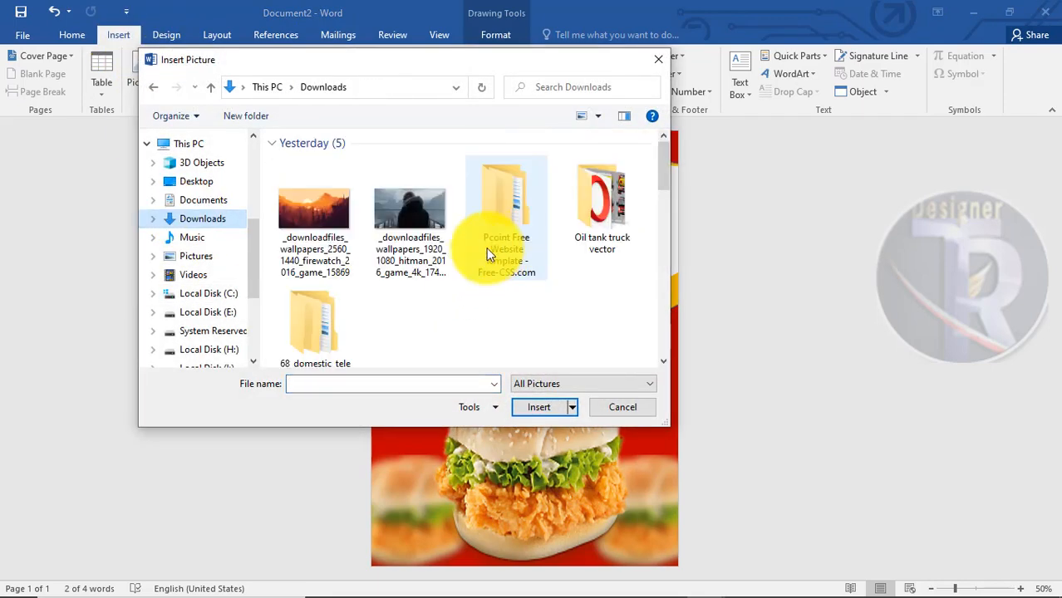
drag(666, 186, 656, 239)
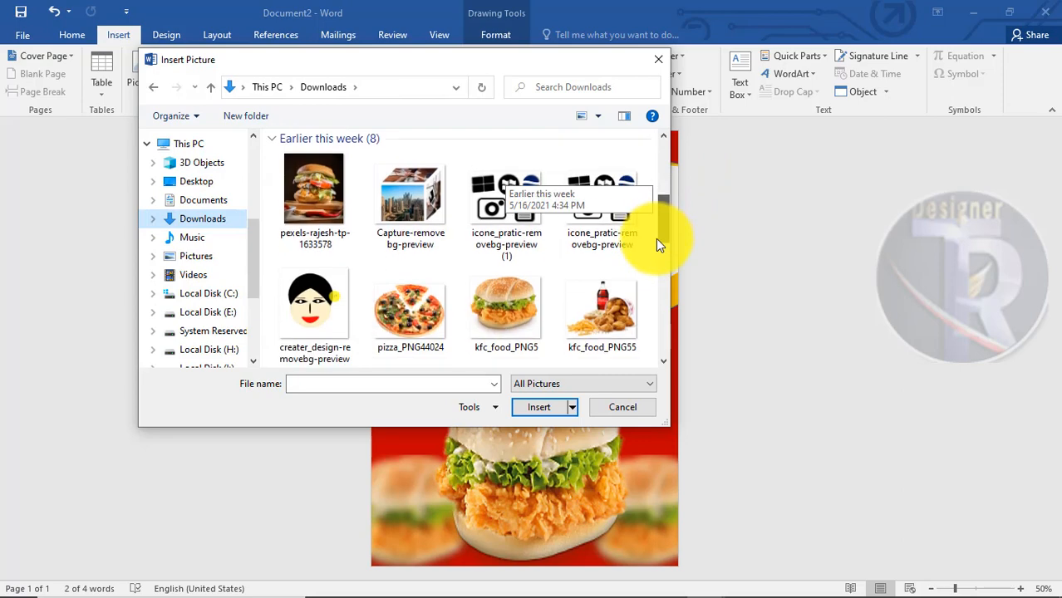
double_click(517, 283)
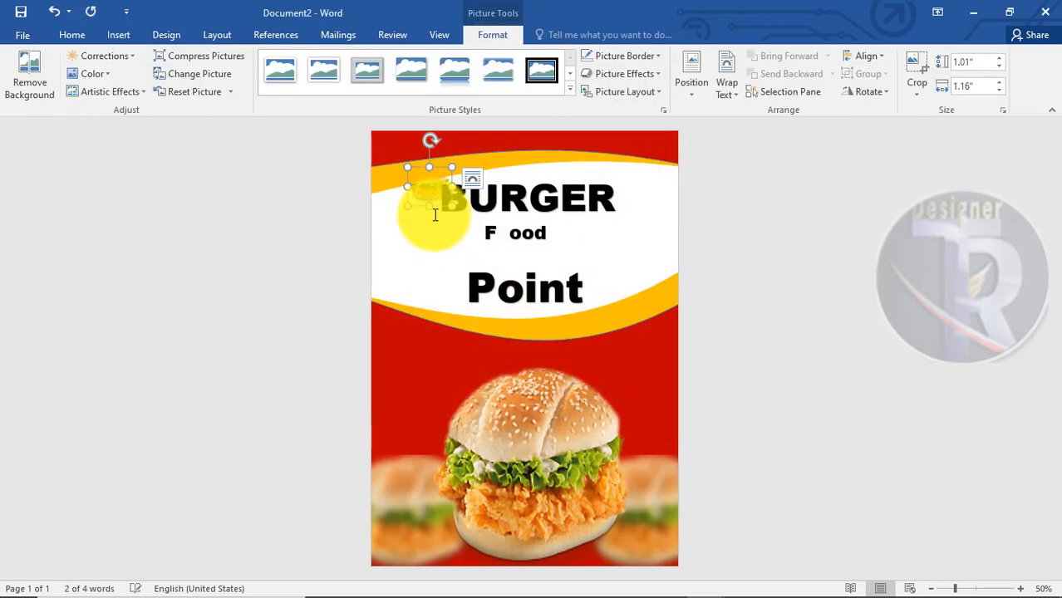
click(727, 88)
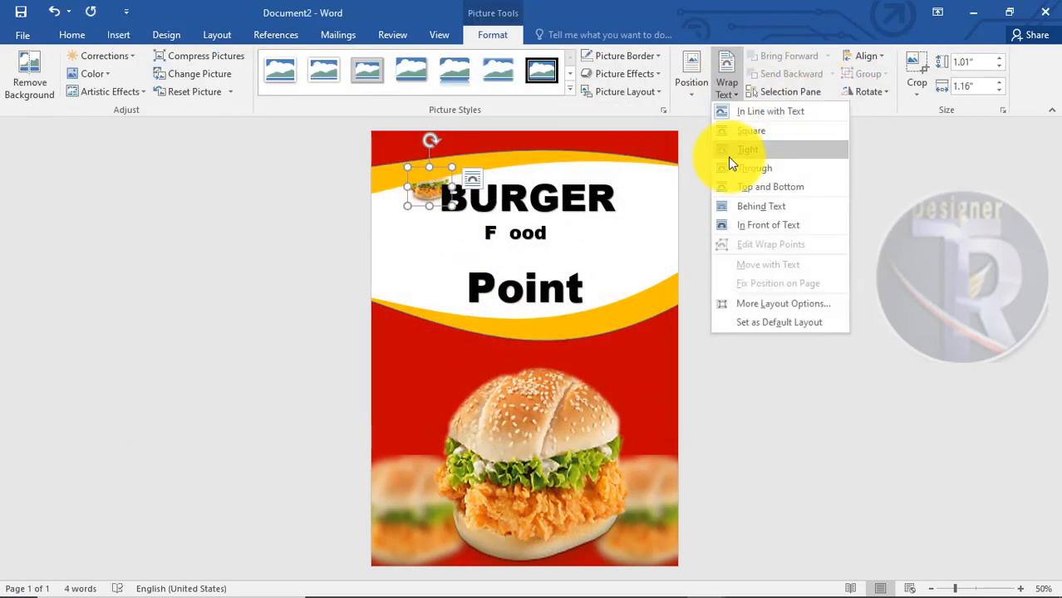
click(741, 221)
drag(425, 197, 389, 232)
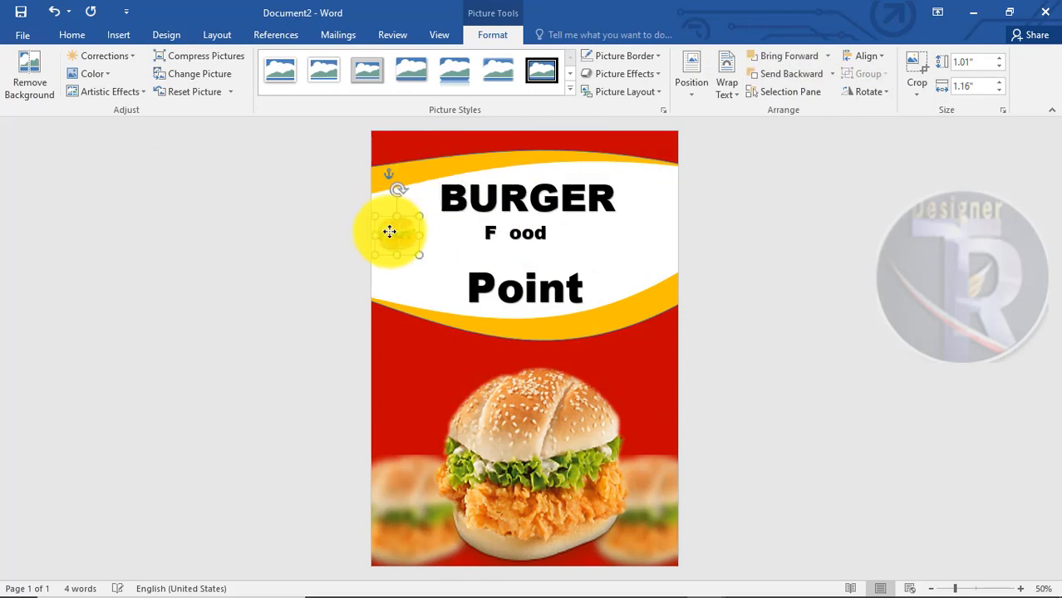
- Enlarge the "F ood" text to 80 pt and stretch its text box so the whole word fits on one line
click(535, 235)
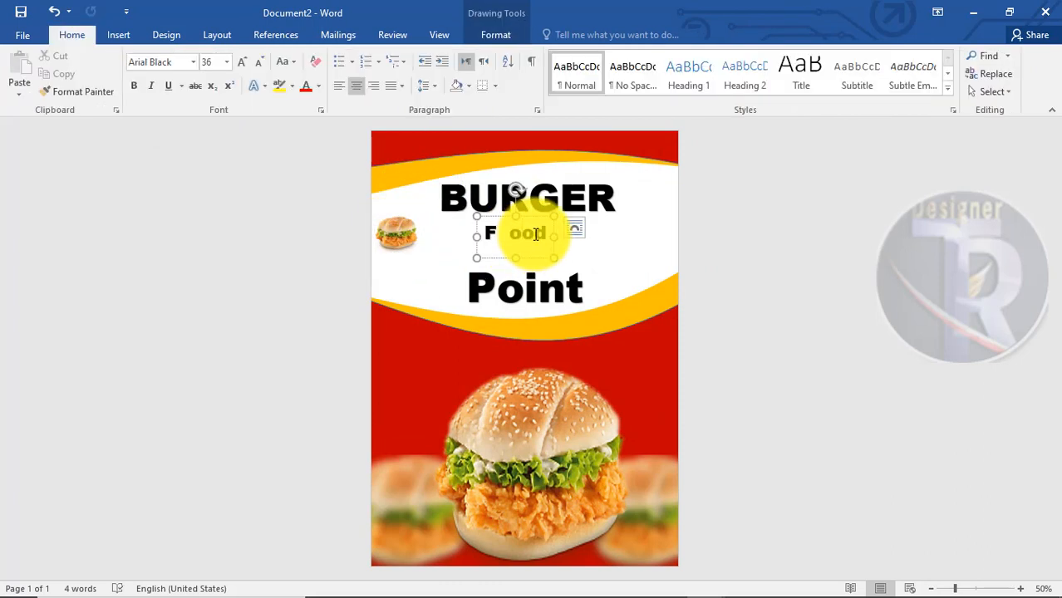
click(535, 218)
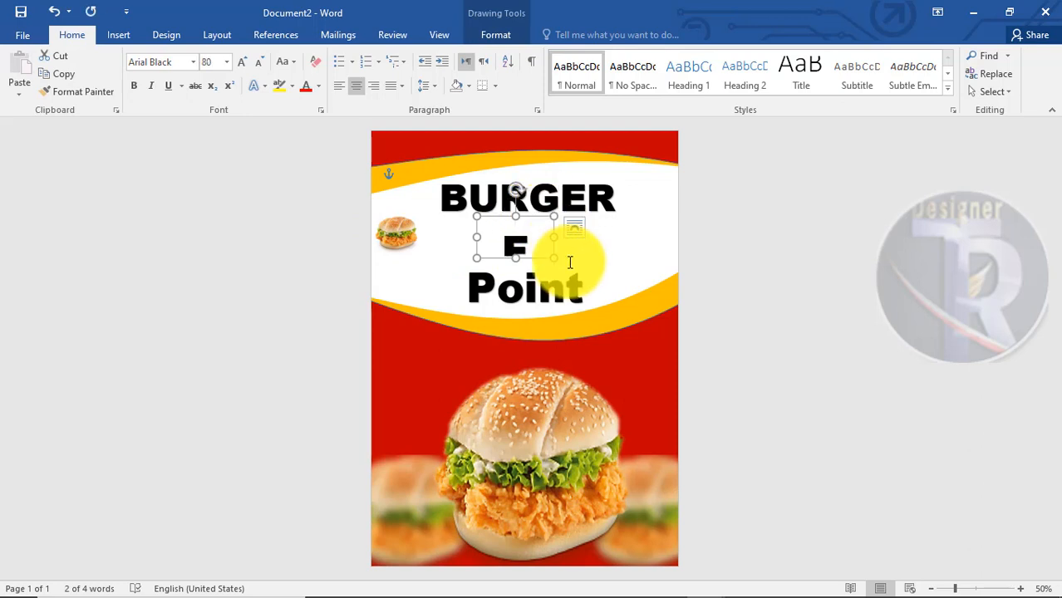
drag(554, 258, 653, 290)
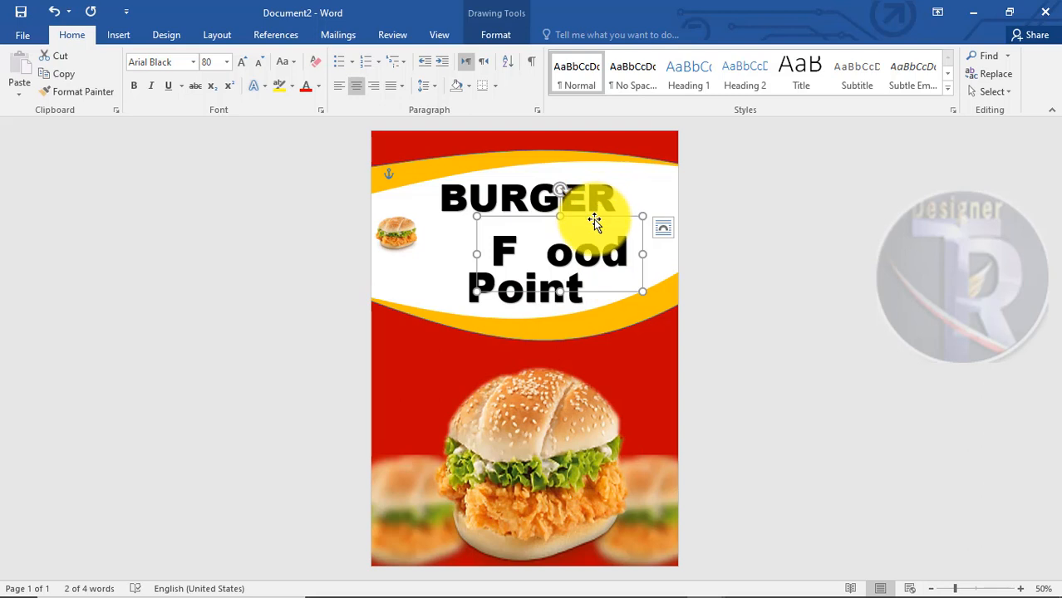
- Move the "F ood" text box slightly up and delete the letters "oo", leaving only "F" and "d" with a gap
drag(593, 220, 561, 249)
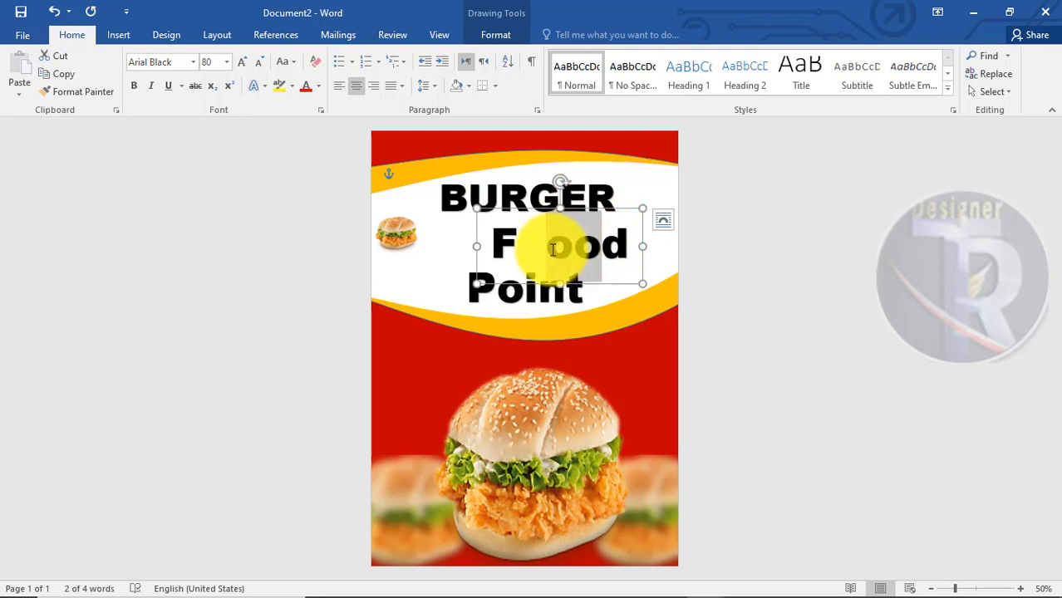
key(BackSpace)
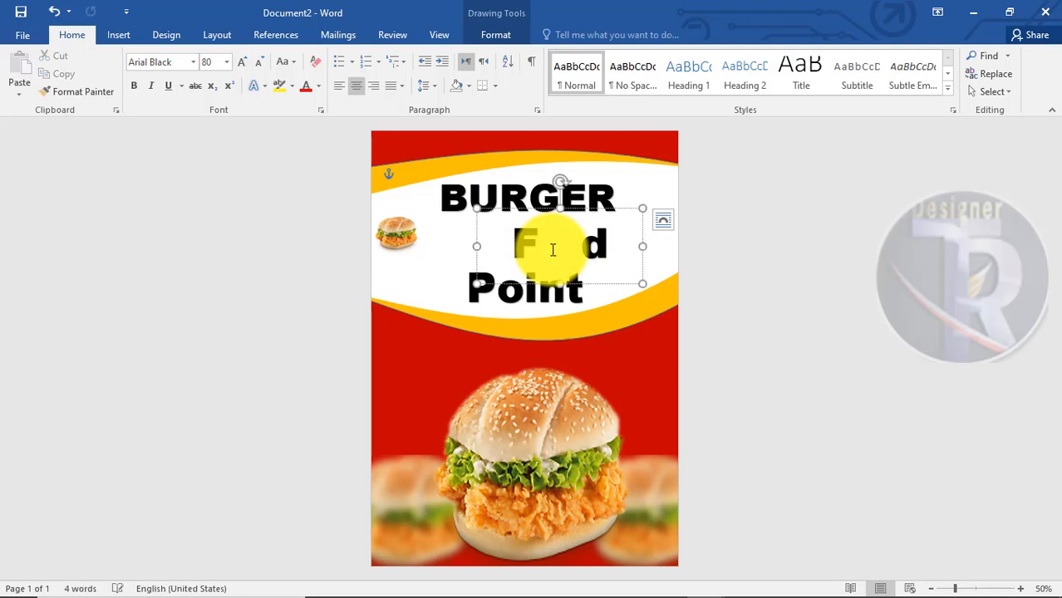
- Place the small burger picture and a copy of it side by side in the gap between "F" and "d"
drag(402, 230, 574, 247)
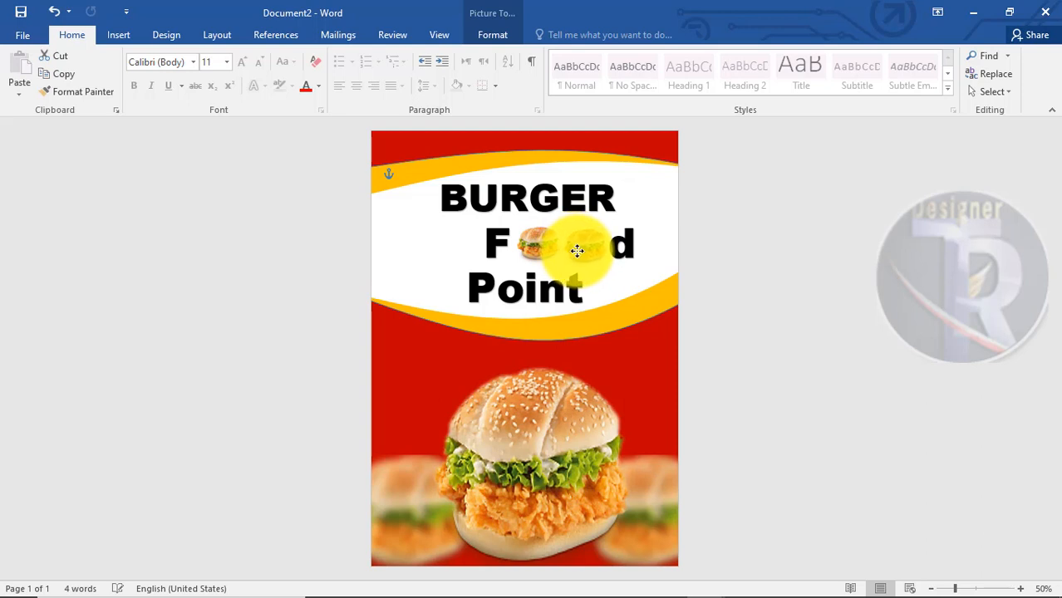
drag(577, 251, 582, 247)
- Set the text fill of the "F d" text box to the standard Dark Red
click(636, 245)
click(621, 247)
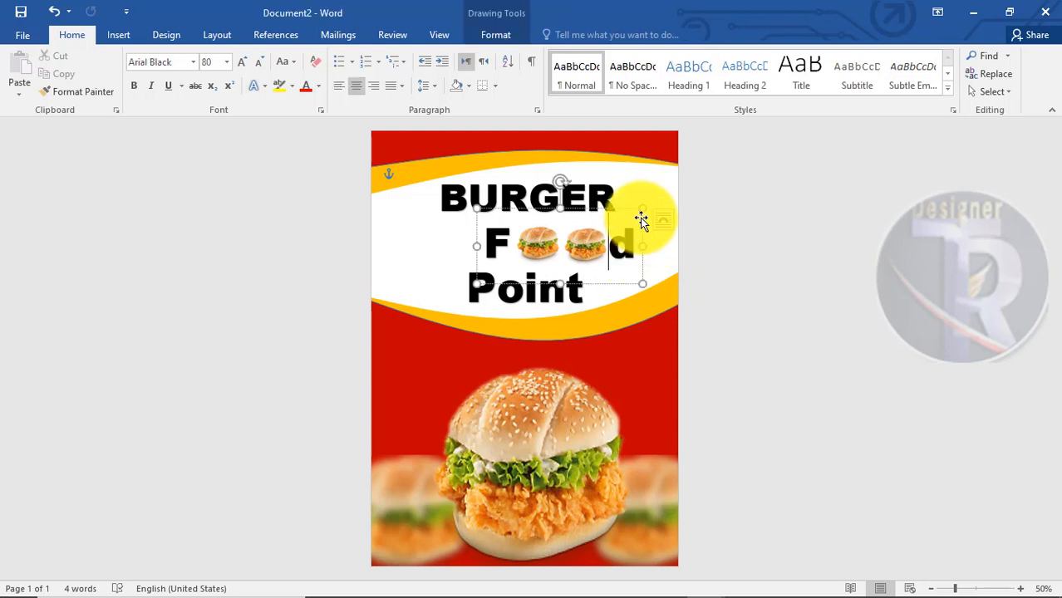
click(499, 35)
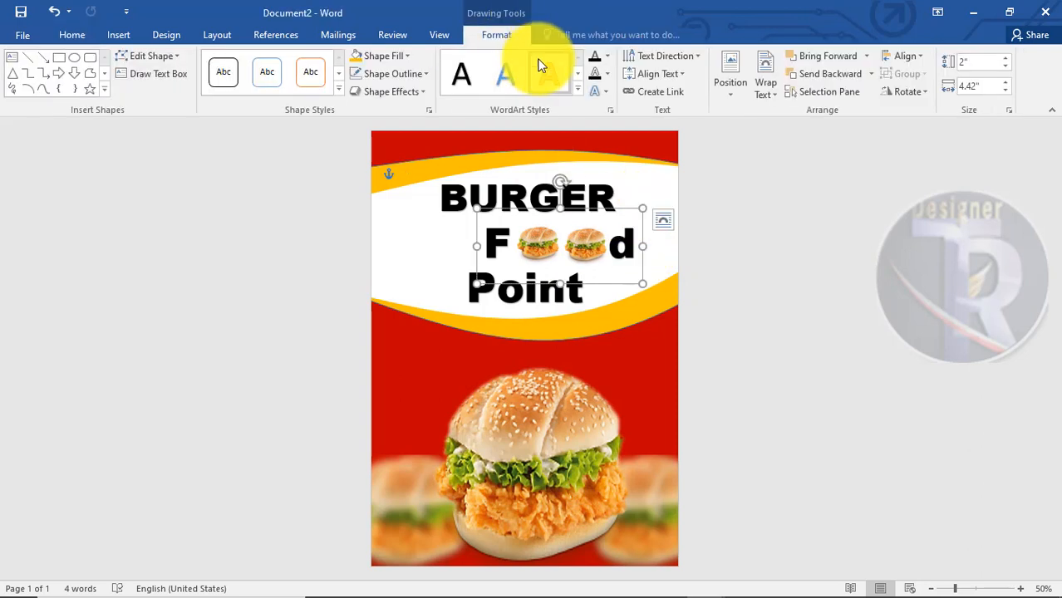
click(606, 56)
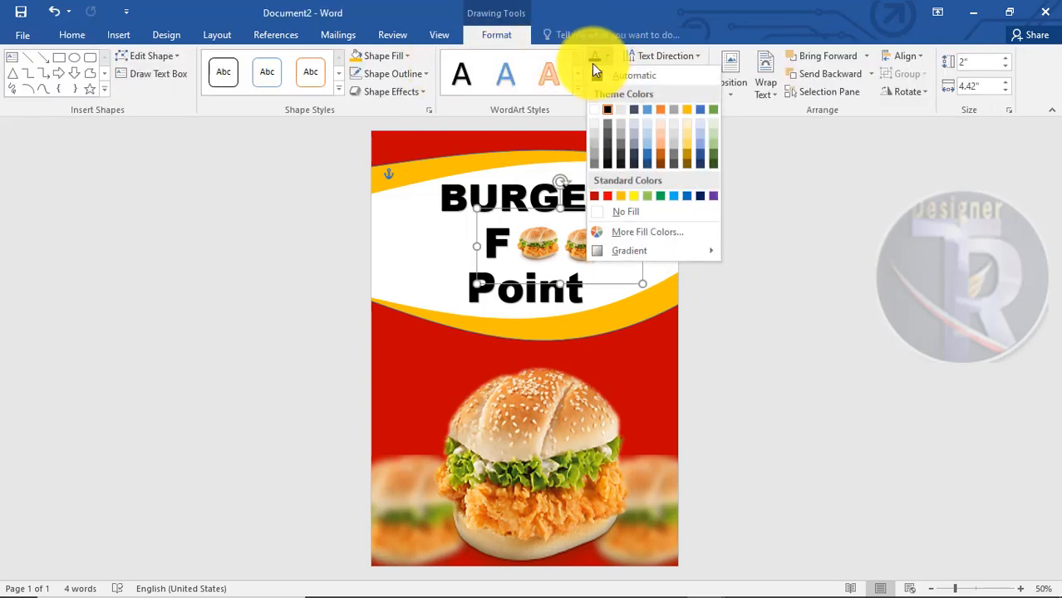
click(595, 197)
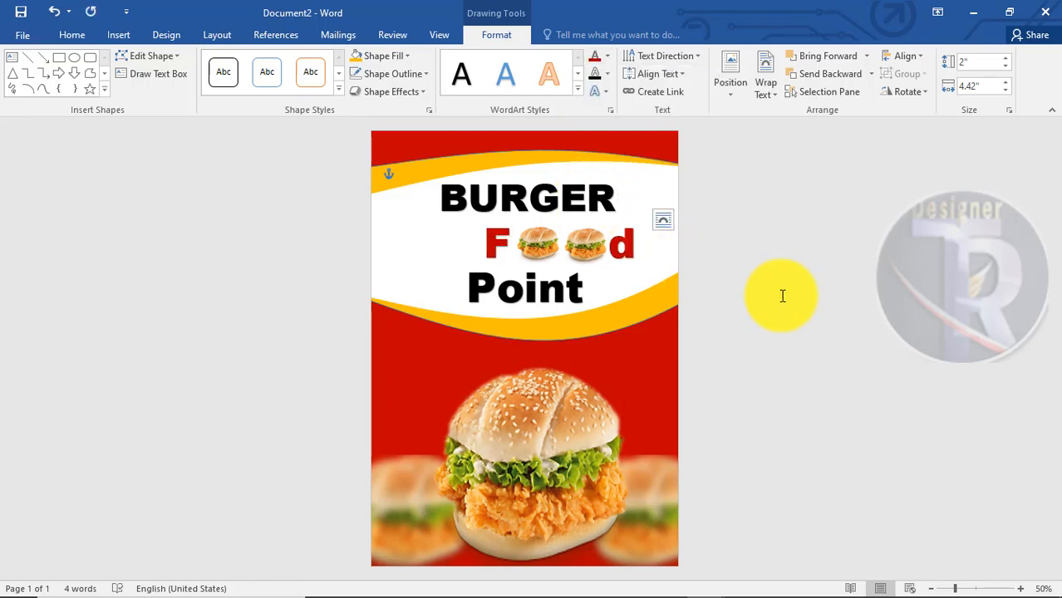
click(782, 297)
- Change the font of the "Point" text box to Ink Free
click(541, 297)
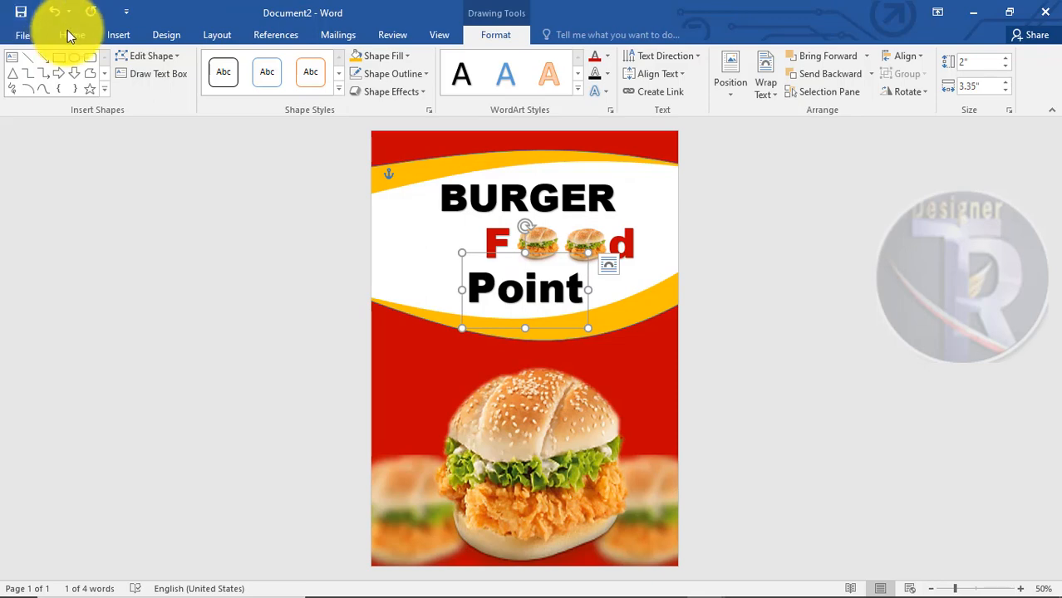
click(116, 38)
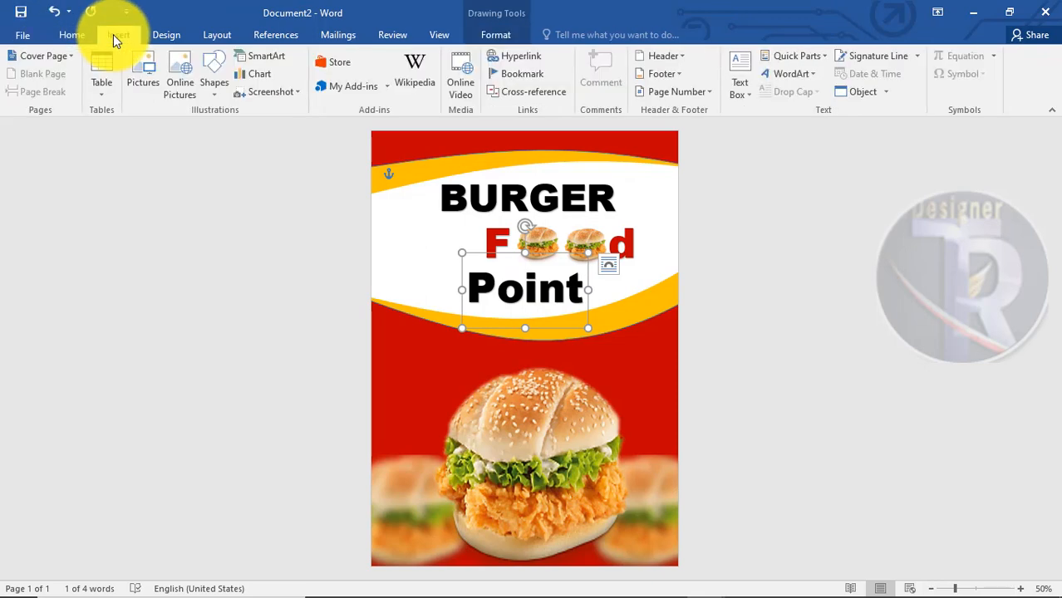
click(72, 35)
click(118, 34)
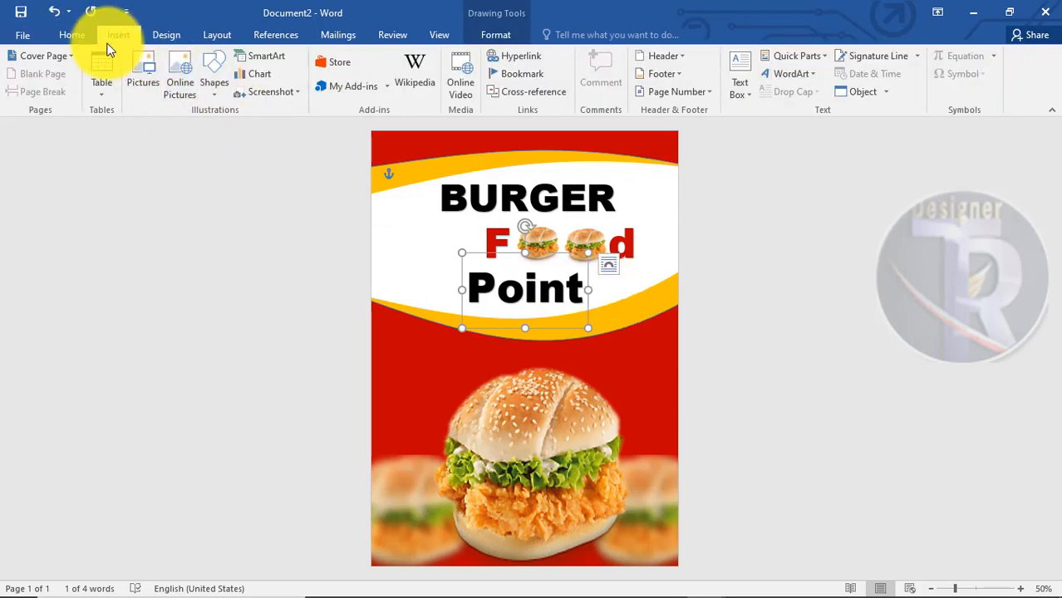
click(71, 34)
click(195, 63)
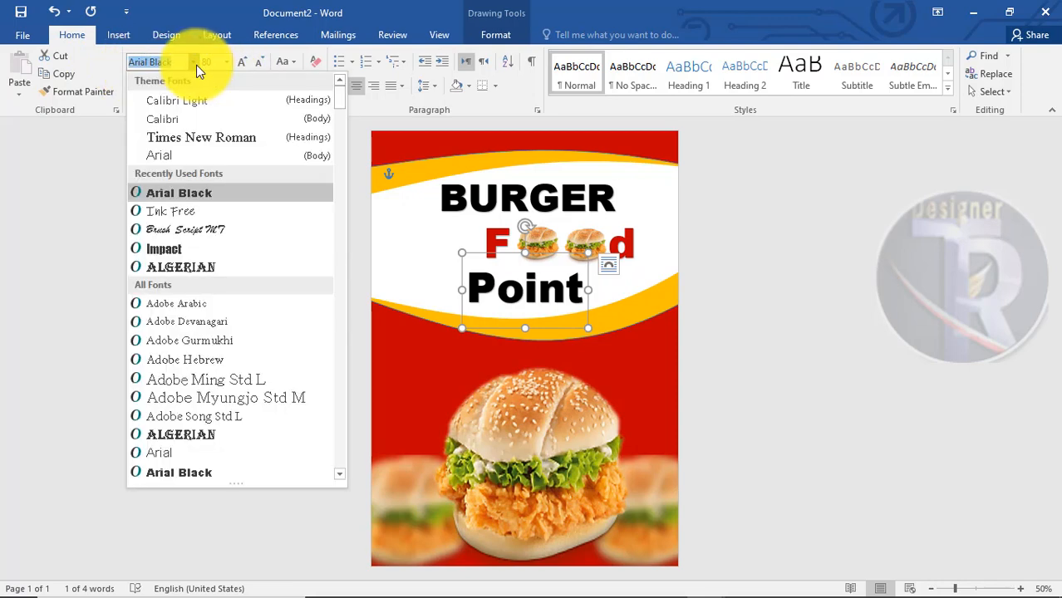
click(183, 215)
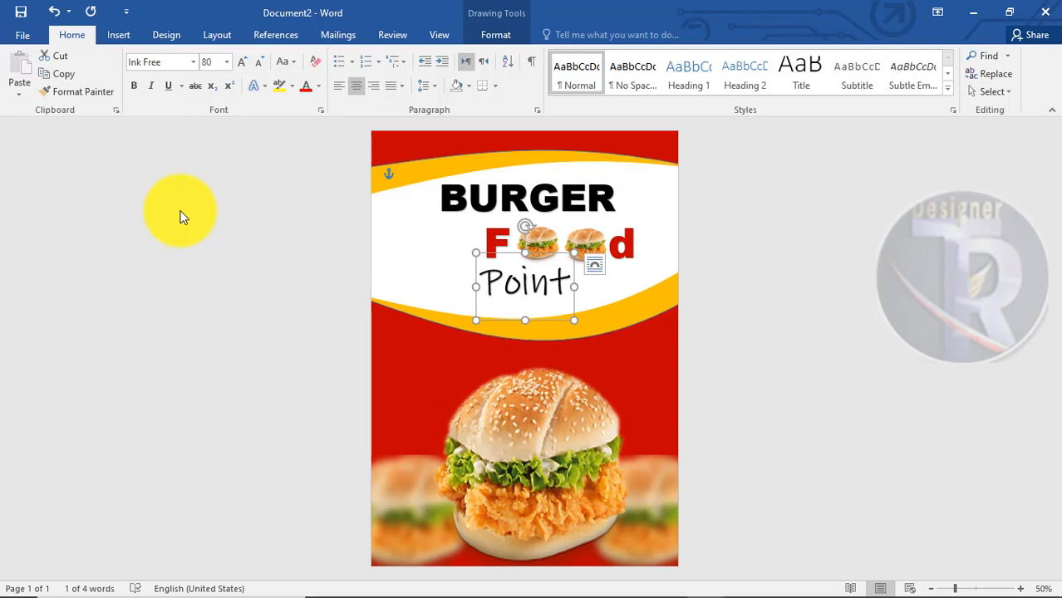
- Enlarge the "Point" text to 120 pt and move its text box slightly up and to the left
key(ctrl+shift+period)
key(ctrl+shift+period)
key(ctrl+shift+period)
key(ctrl+shift+period)
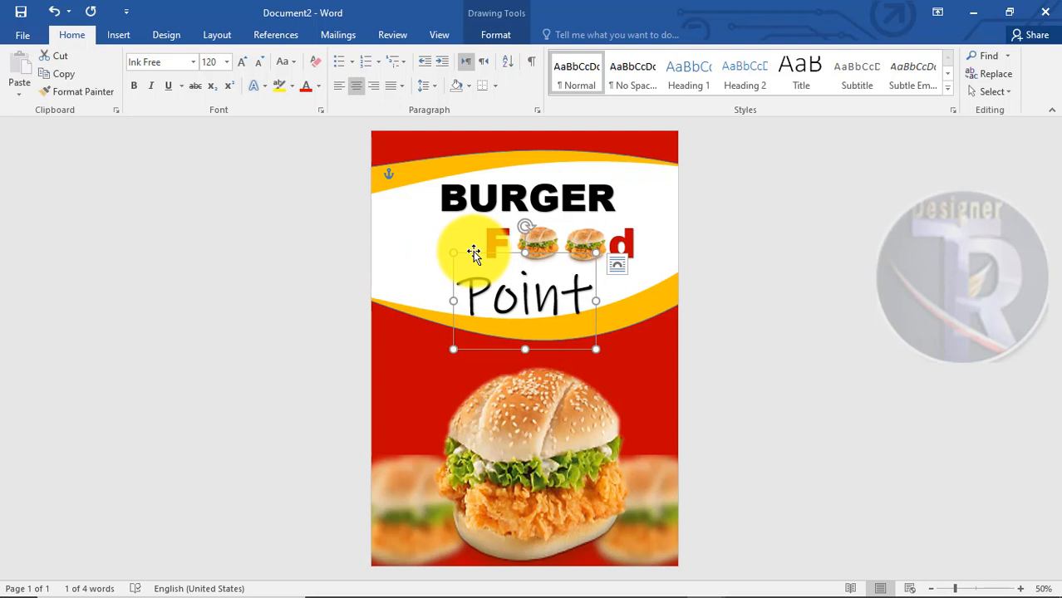
mouse_move(473, 253)
mouse_down()
mouse_move(474, 240)
mouse_move(460, 235)
mouse_move(458, 245)
mouse_up()
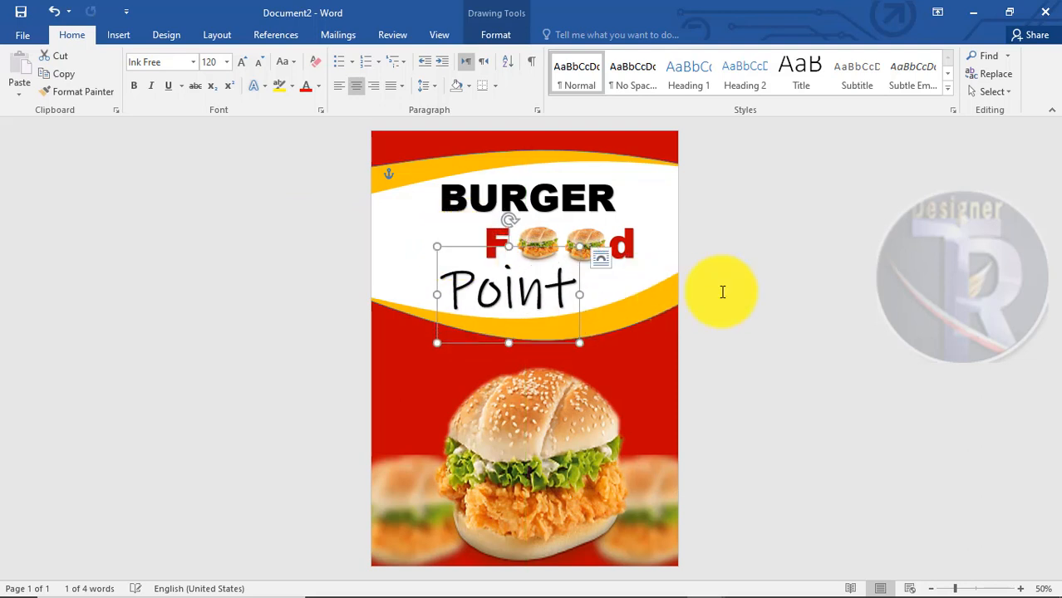
- Set the text fill of "Point" to the standard Red
click(505, 35)
click(598, 63)
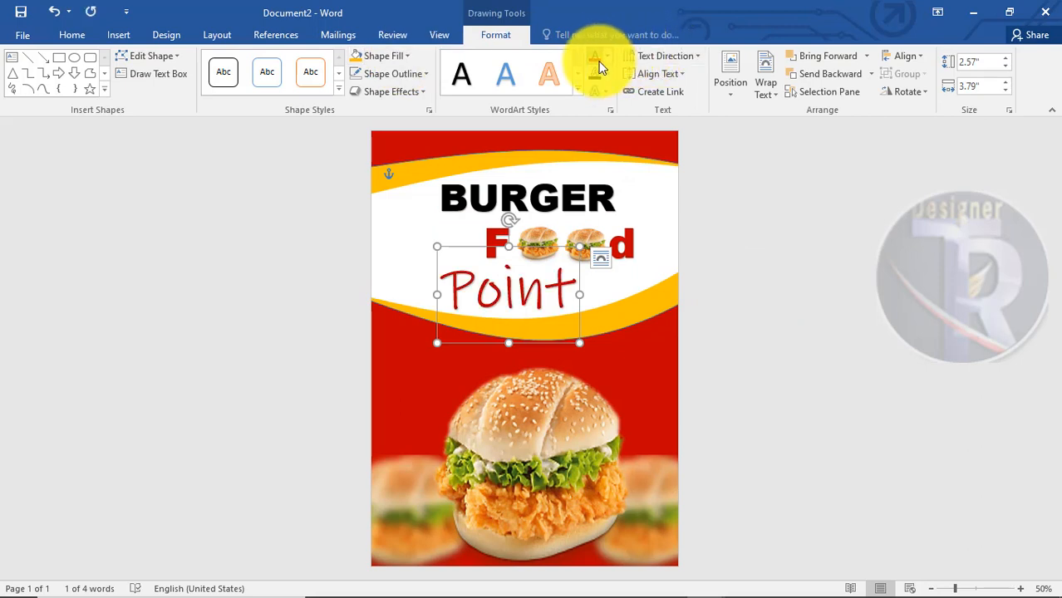
click(608, 57)
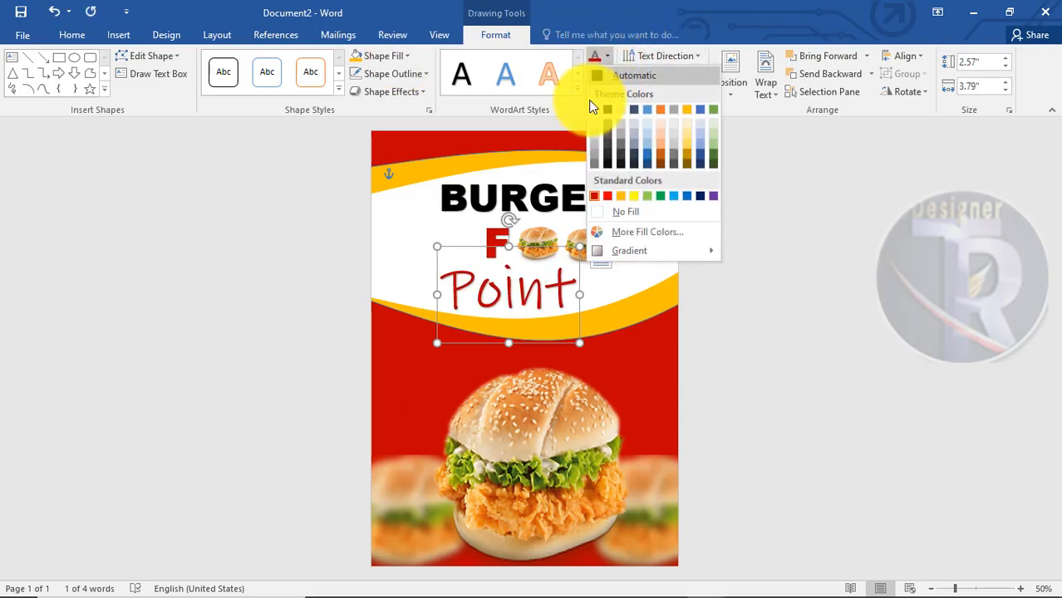
click(607, 196)
click(817, 335)
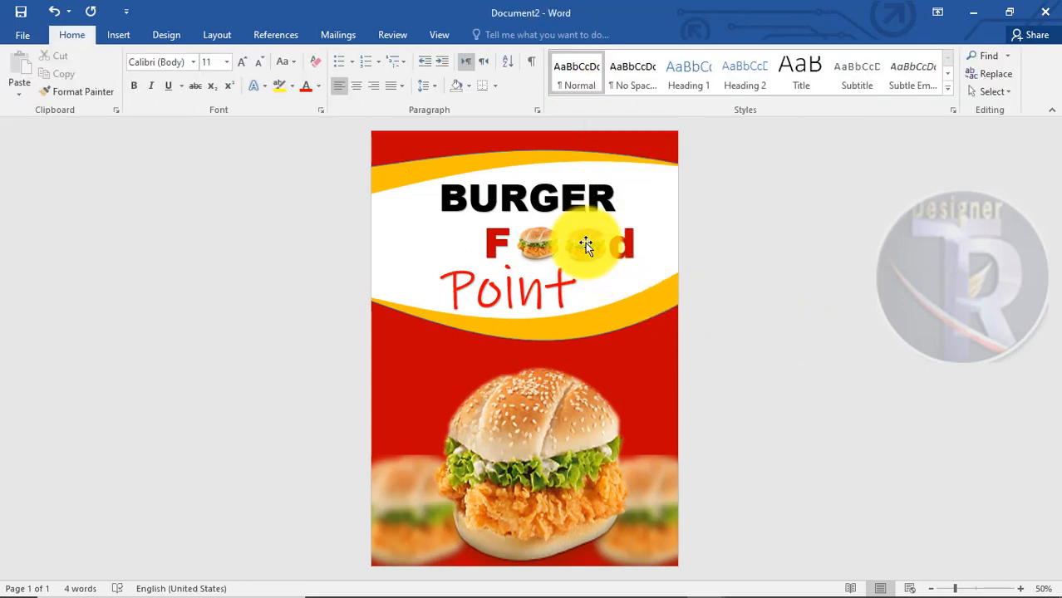
- Move the "BURGER" text box slightly left and down within the white band
click(562, 198)
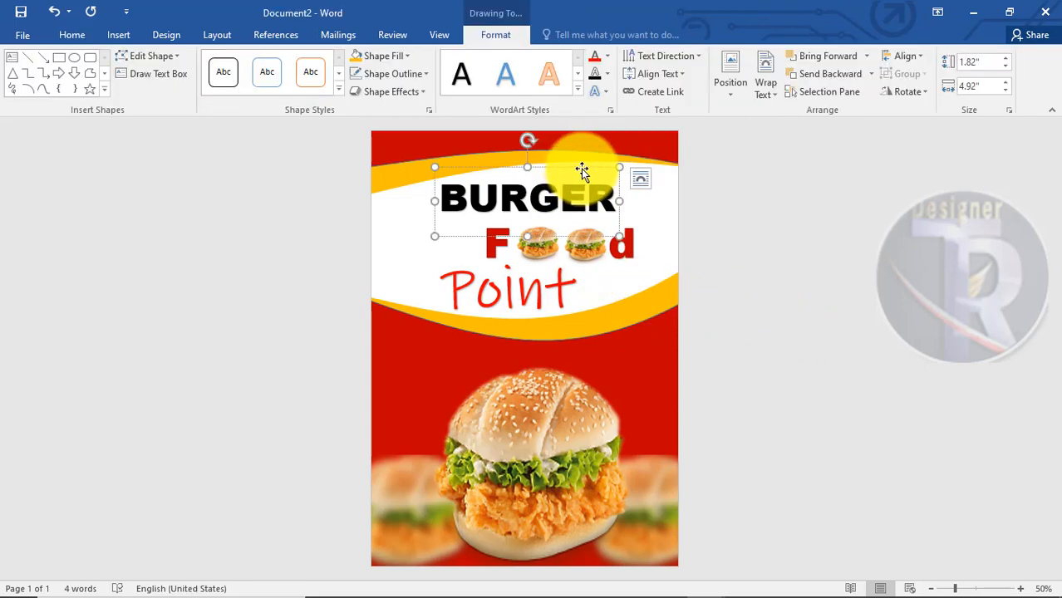
mouse_move(581, 169)
mouse_down()
mouse_move(553, 178)
mouse_move(572, 171)
mouse_up()
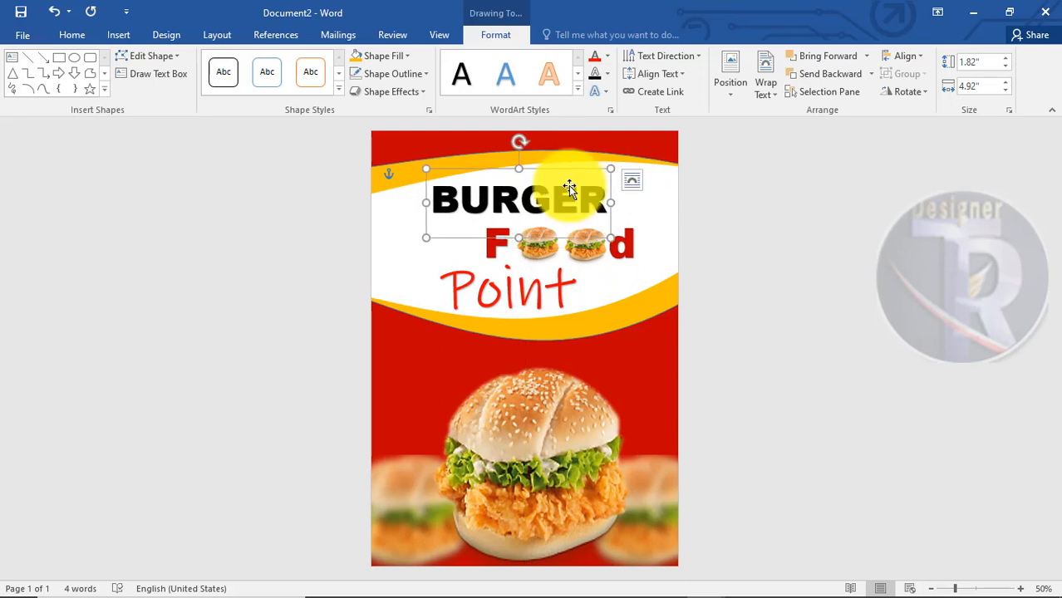
click(750, 319)
- Move the "F d" text box slightly up and realign both small burger pictures with its letters
mouse_move(536, 231)
mouse_down()
mouse_move(596, 243)
mouse_move(604, 207)
mouse_up()
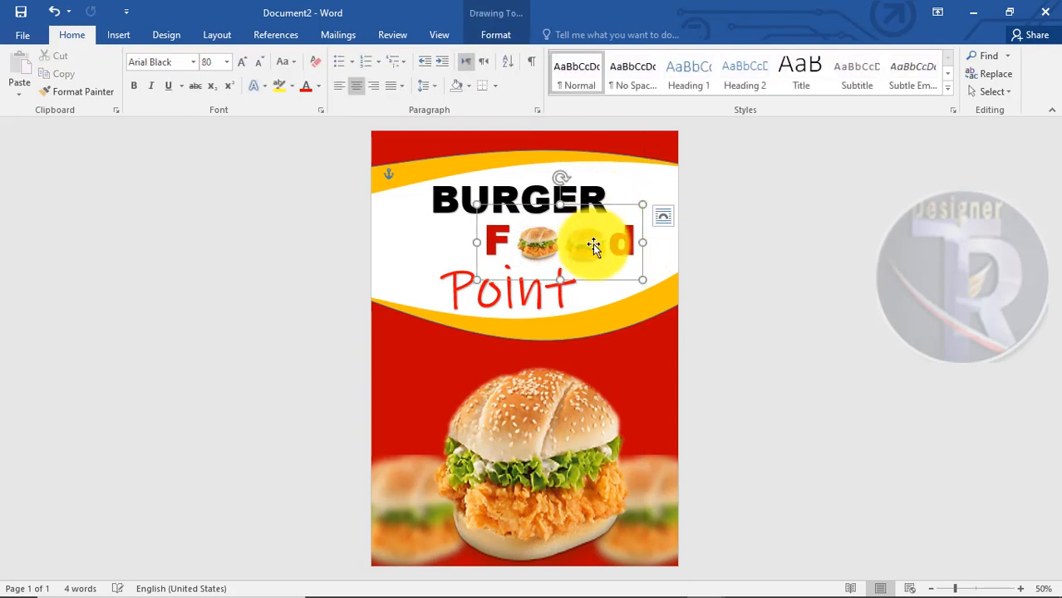
click(582, 247)
drag(580, 248, 527, 243)
click(811, 321)
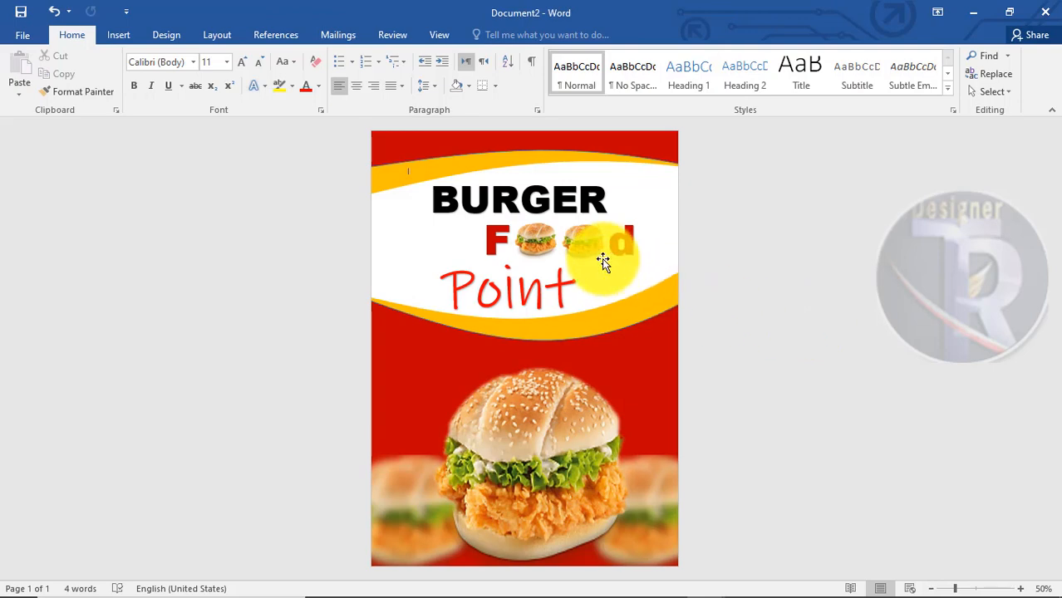
- Set the color saturation of the small burger picture next to the "d" to 400%
click(586, 241)
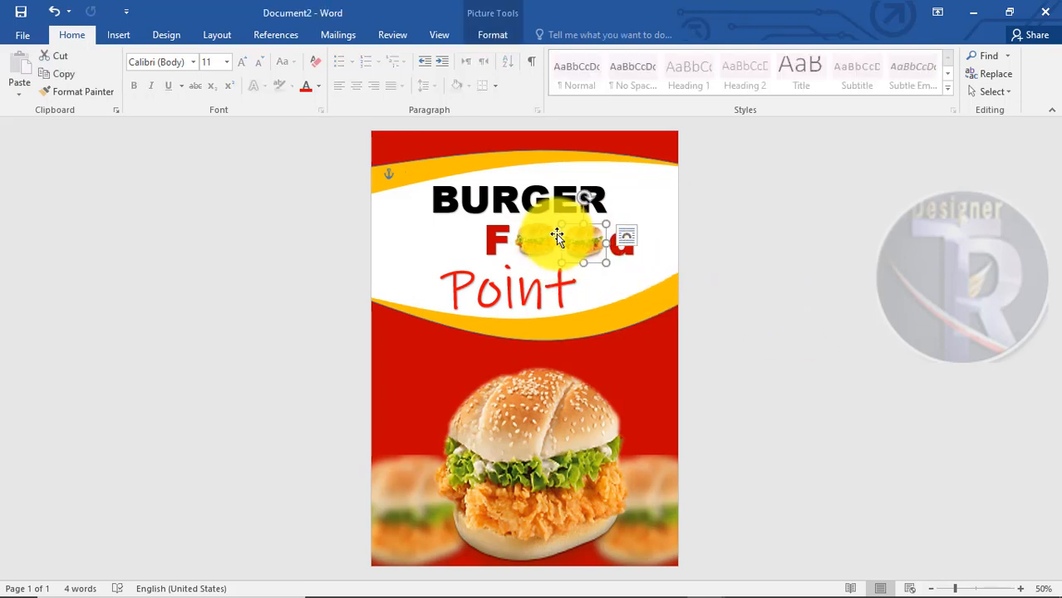
click(486, 31)
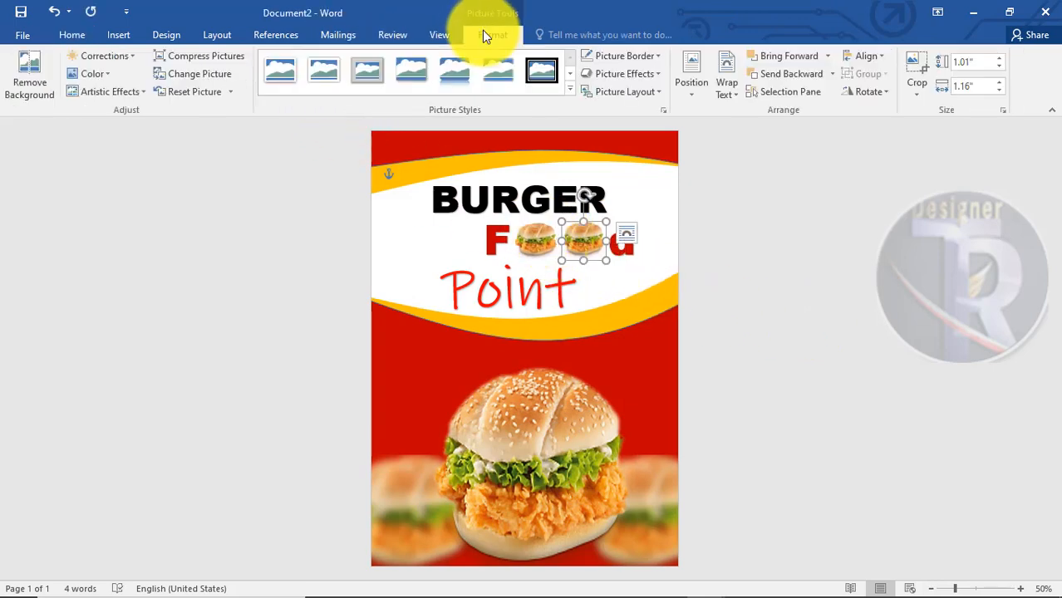
click(104, 77)
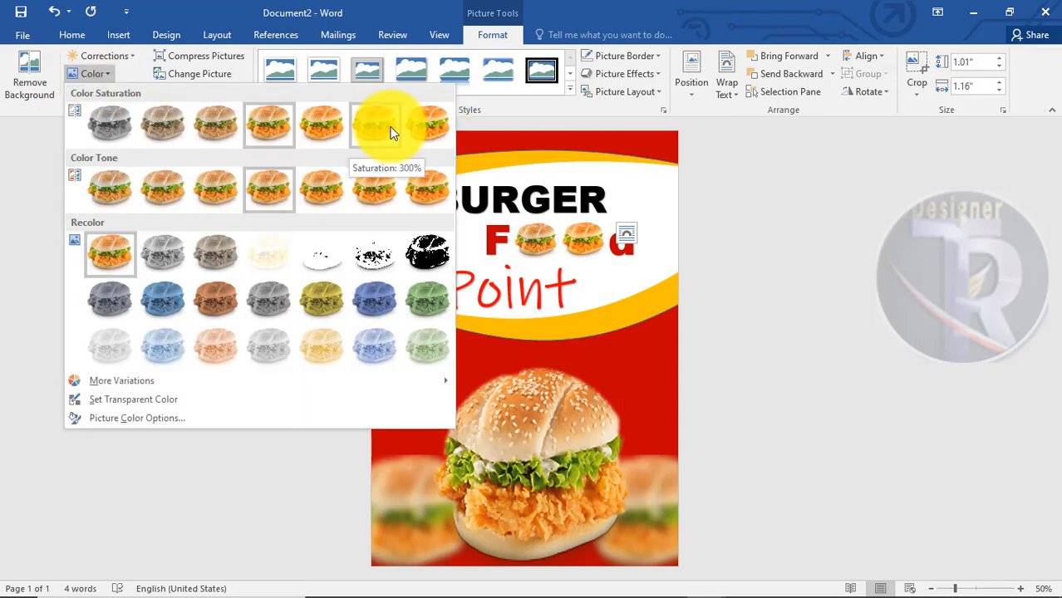
click(432, 128)
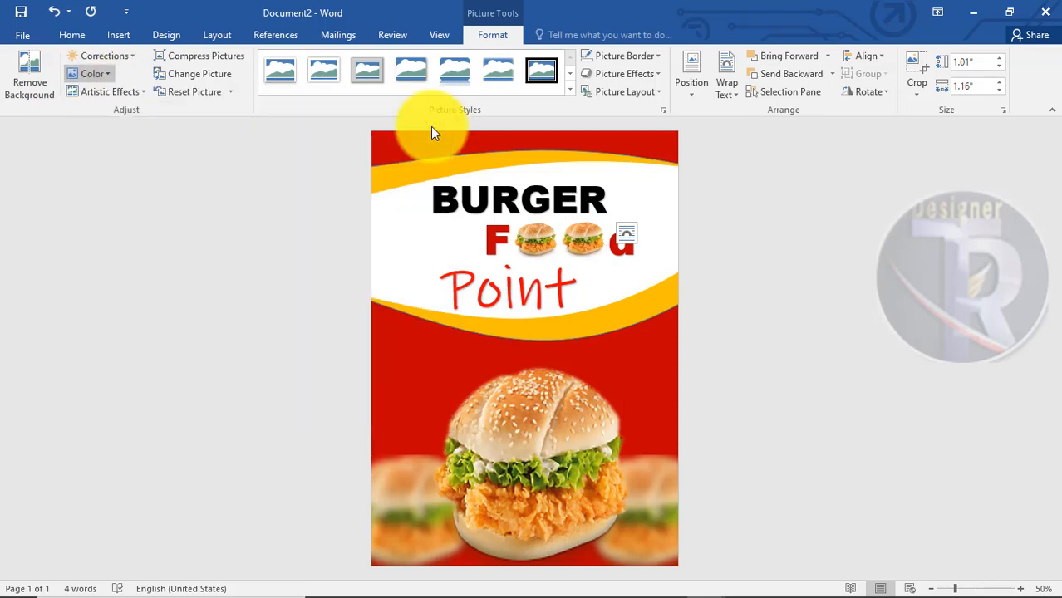
- Set the color saturation of the large central burger picture to 400%
click(553, 391)
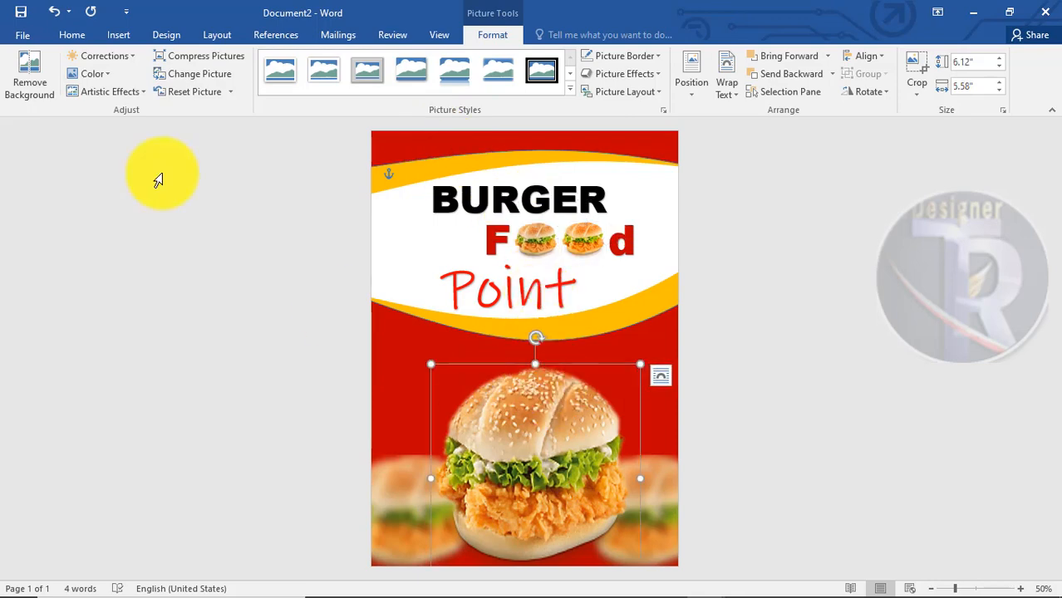
click(92, 74)
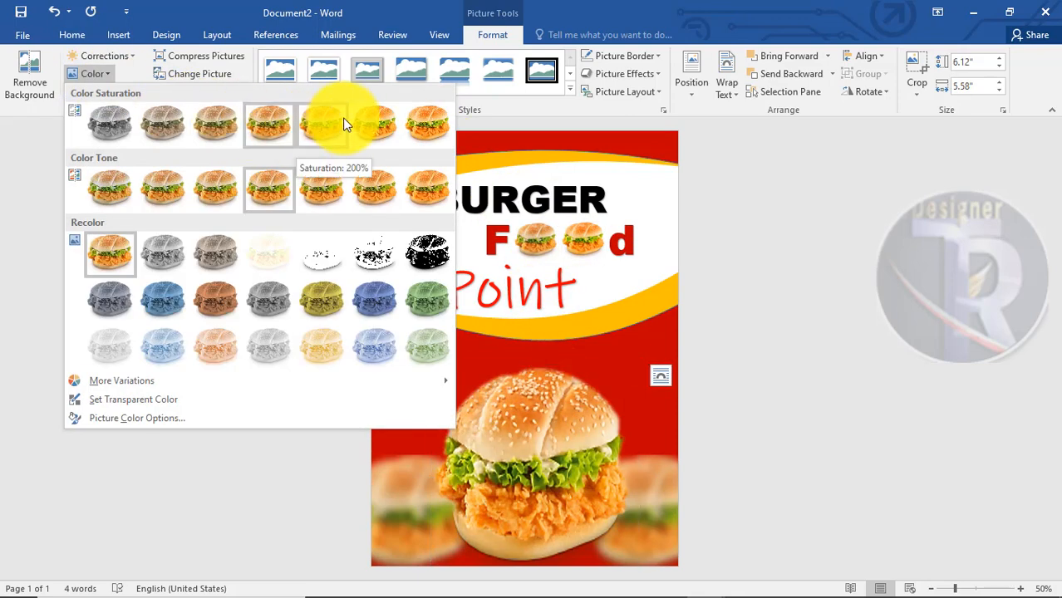
click(419, 124)
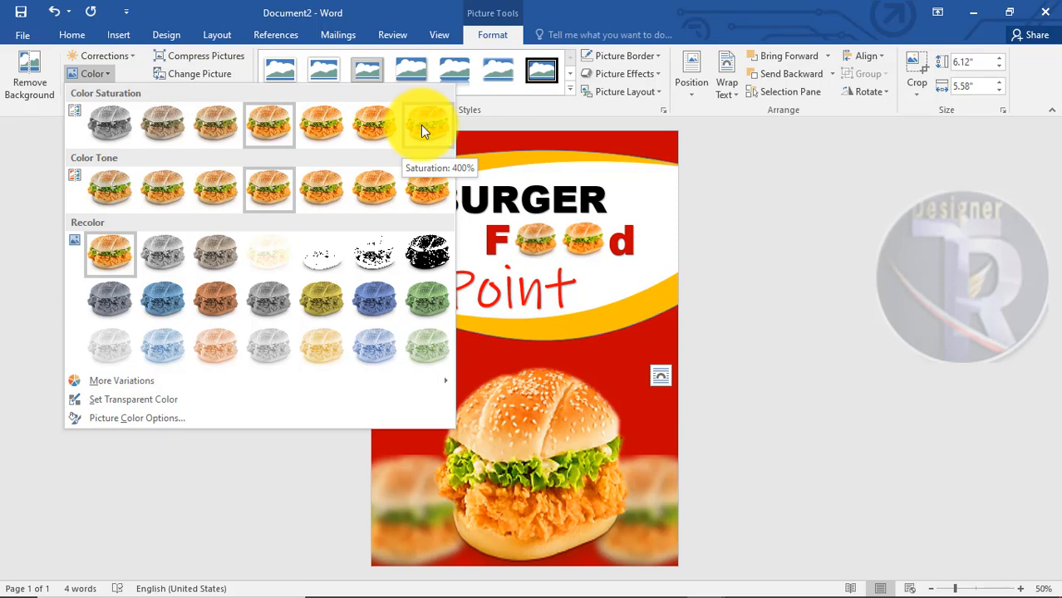
click(529, 389)
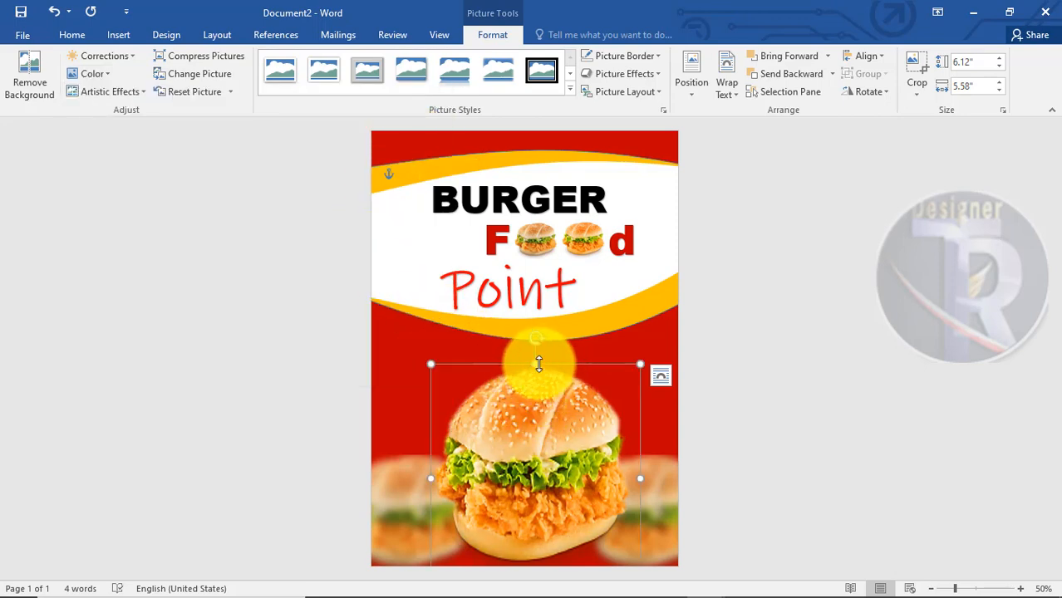
- Set the color saturation of the small burger picture next to the "F" to 400%
click(540, 240)
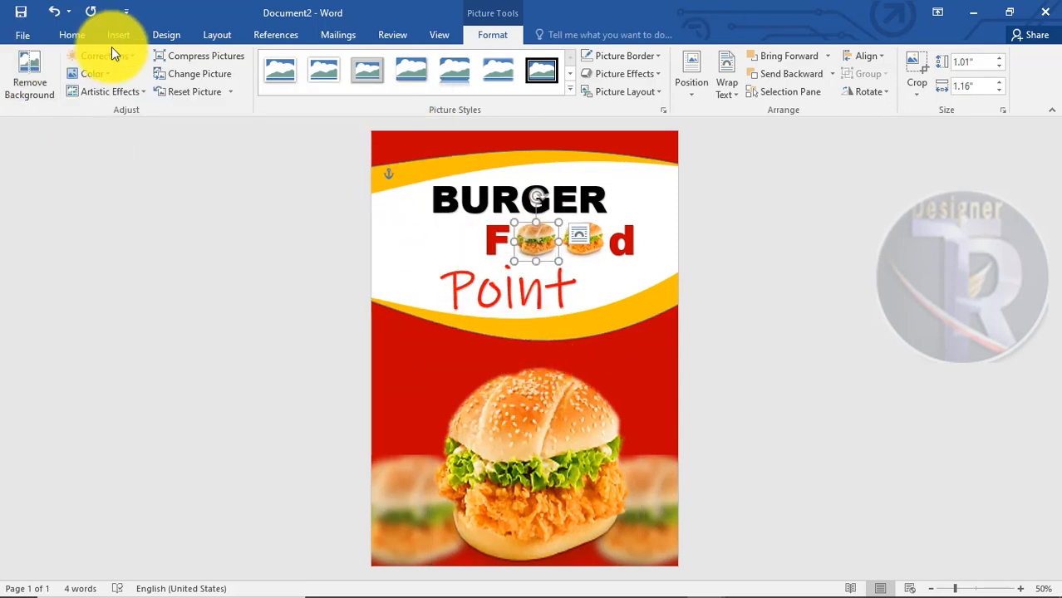
click(96, 77)
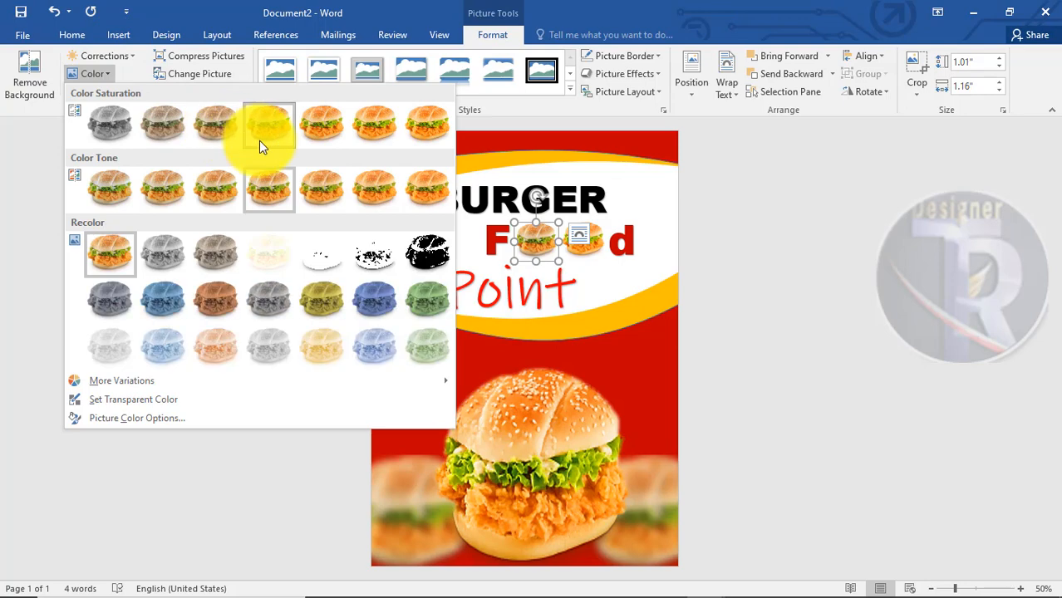
click(418, 143)
click(839, 384)
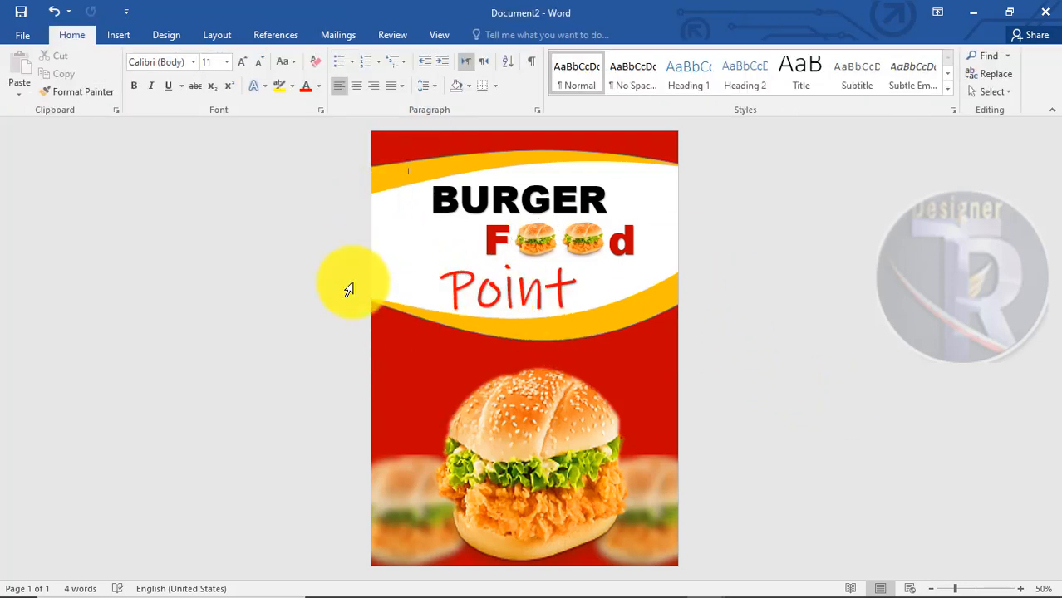
click(544, 186)
click(729, 230)
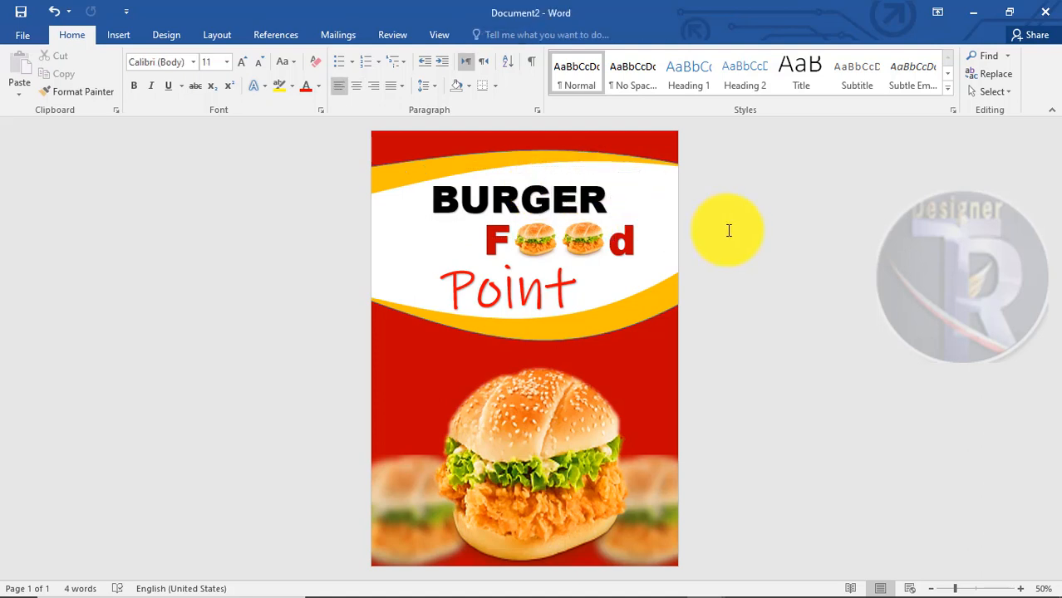
- Move the "Point" text box slightly right and up, closer beneath the "Food" line
click(490, 284)
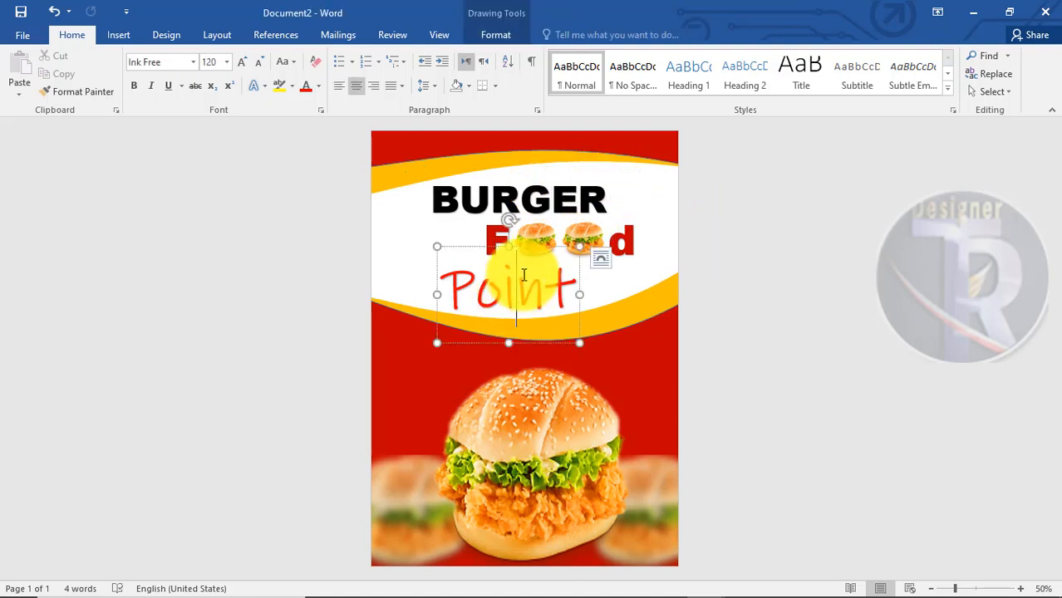
drag(529, 252, 536, 247)
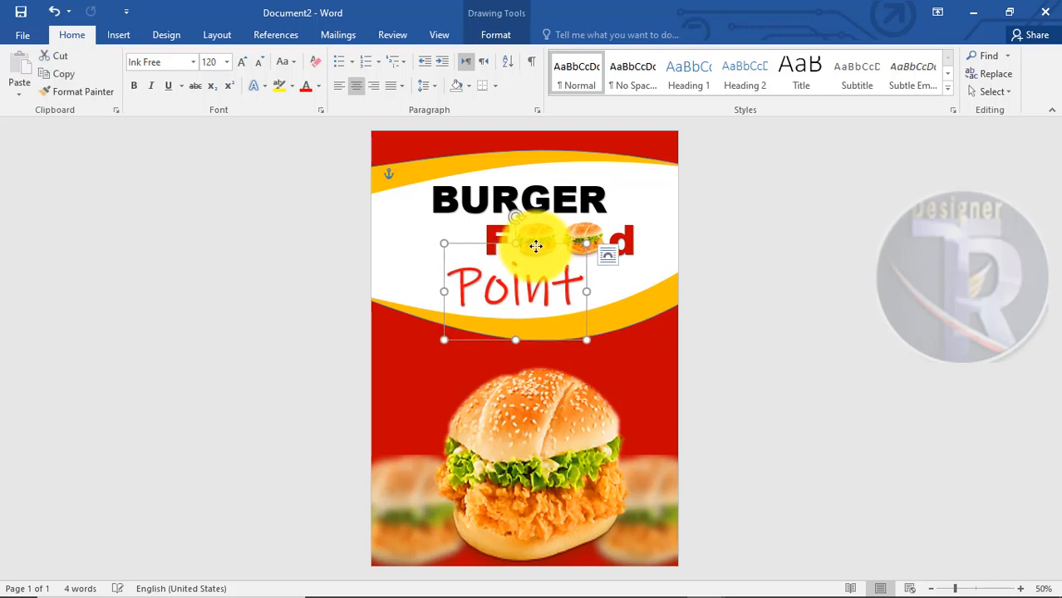
click(785, 336)
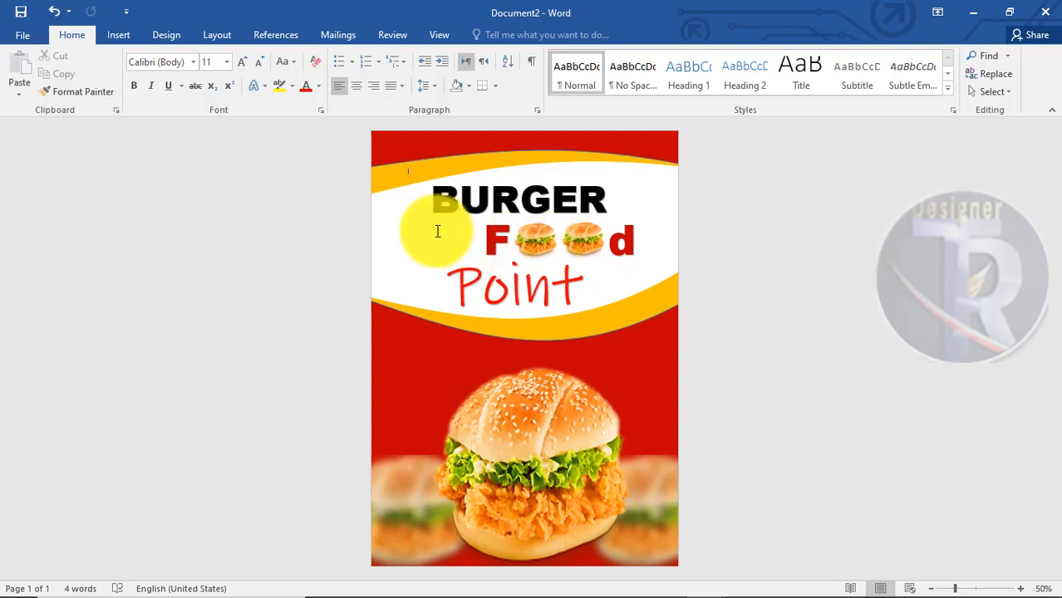
- Reduce the height of the large burger picture slightly by lowering its upper edge
click(531, 380)
mouse_move(538, 364)
mouse_down()
mouse_move(539, 377)
mouse_move(538, 368)
mouse_up()
click(745, 375)
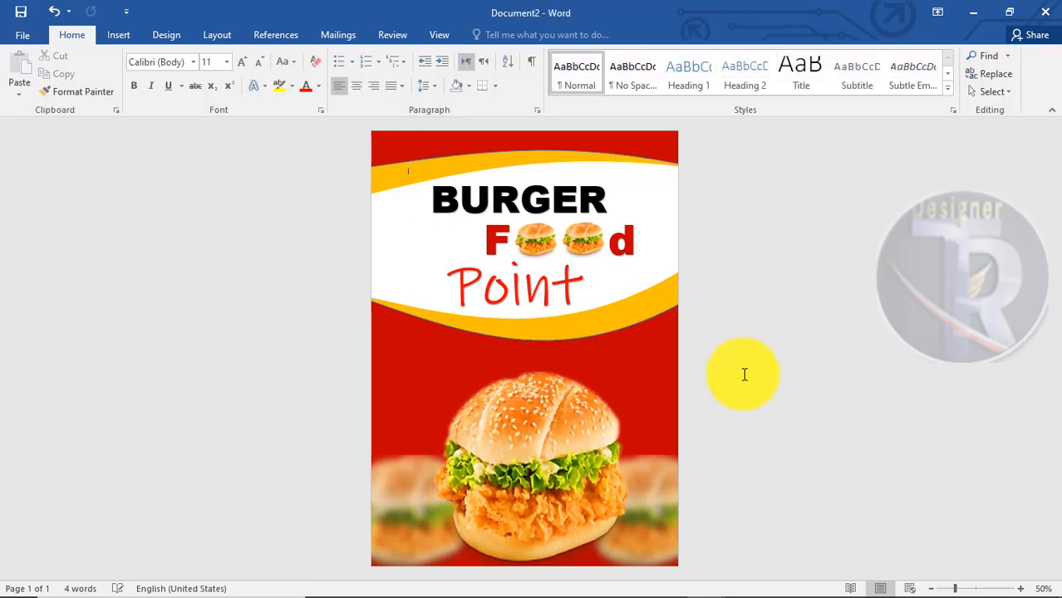
- Nudge the large burger picture slightly downward on the page
click(544, 427)
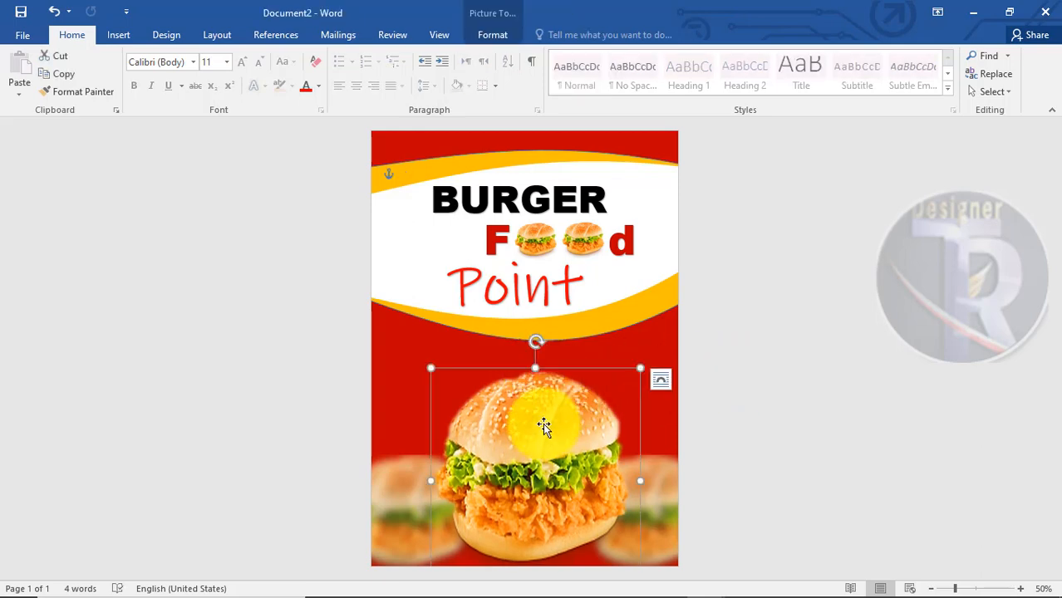
drag(541, 425, 544, 428)
click(731, 379)
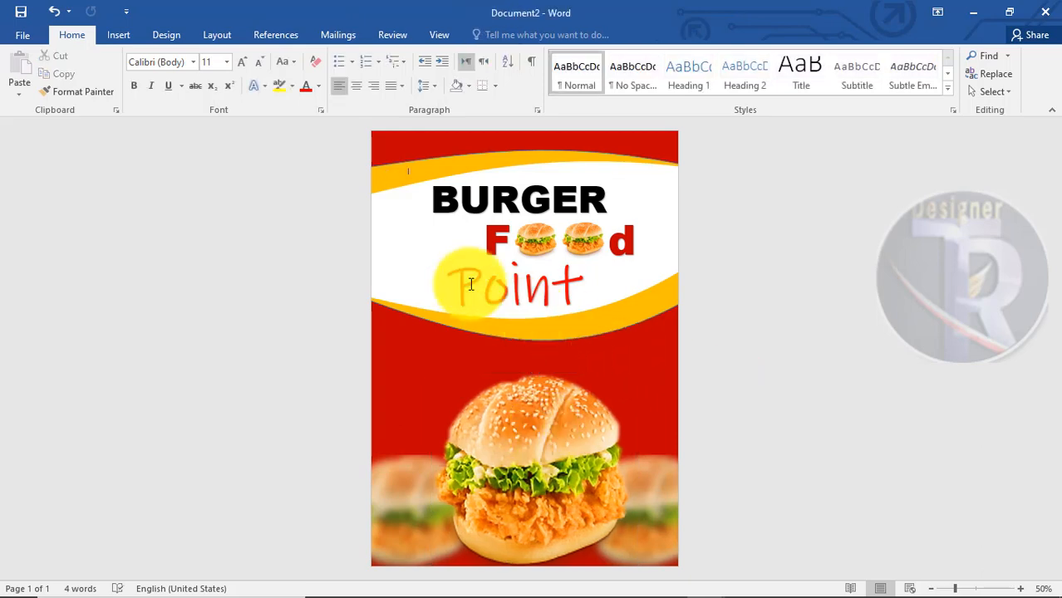
- Draw a circle about 1.88" across on the red area just below the left end of the curved band
click(117, 35)
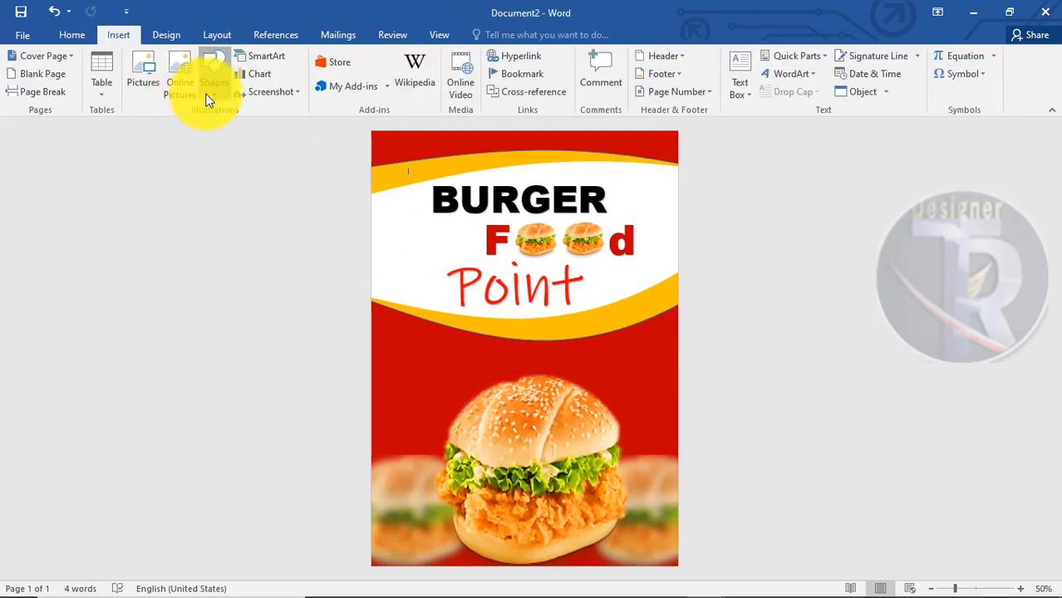
click(208, 97)
click(265, 128)
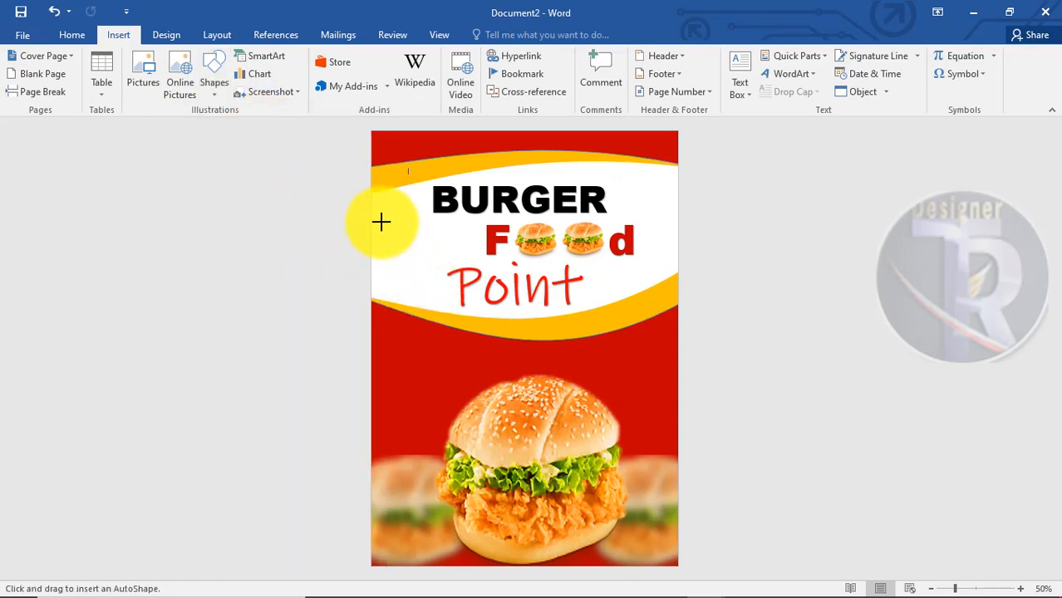
mouse_move(381, 221)
mouse_down()
mouse_move(451, 309)
mouse_move(470, 311)
mouse_move(417, 377)
mouse_move(448, 375)
mouse_move(455, 291)
mouse_move(423, 257)
mouse_move(424, 381)
mouse_move(434, 364)
mouse_move(440, 370)
mouse_up()
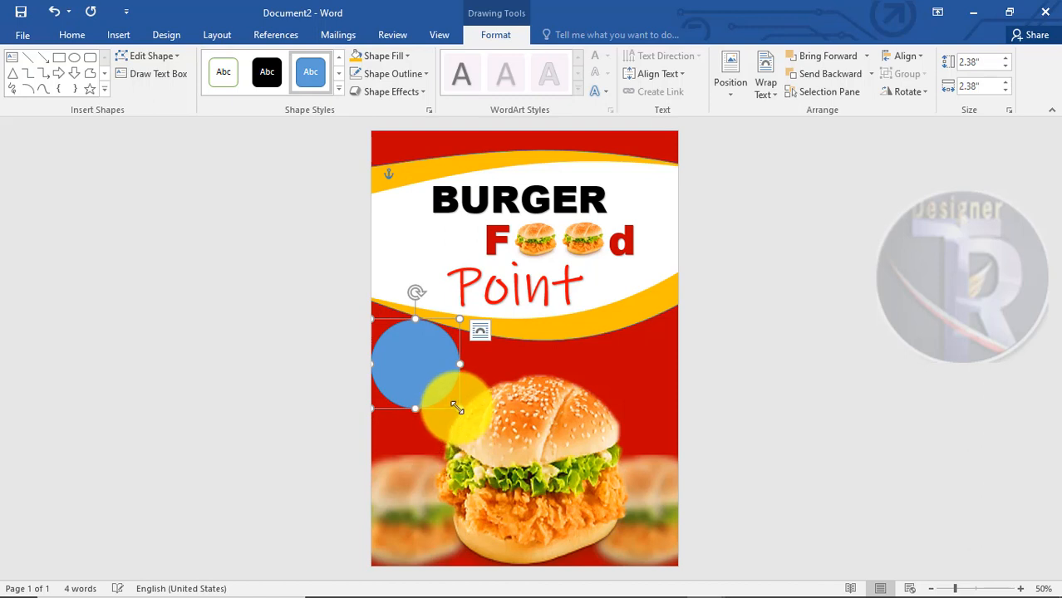
drag(457, 407, 423, 375)
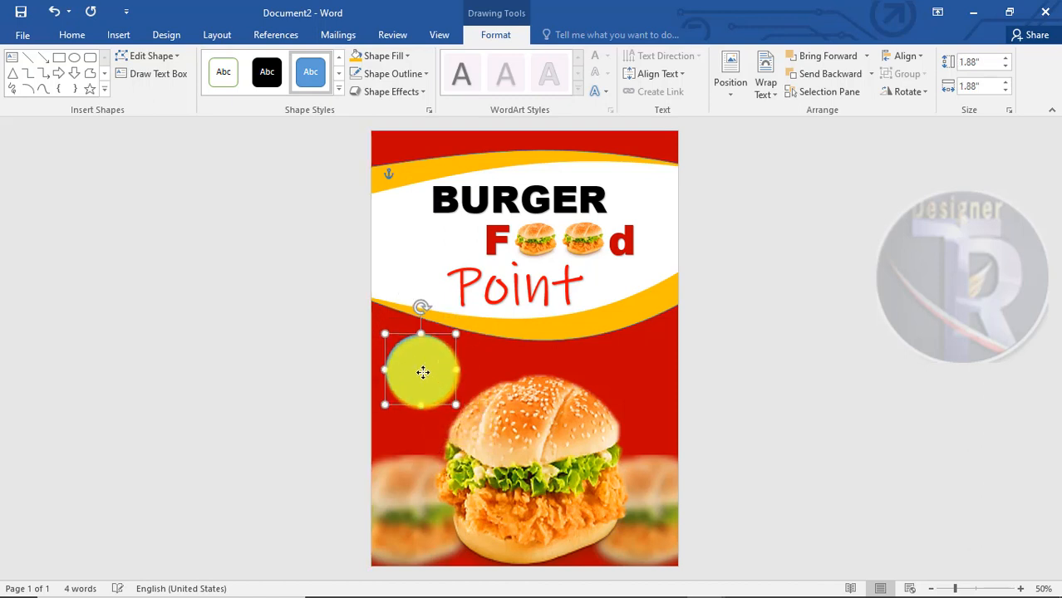
click(731, 368)
- Fill the circle below the curved band with black
click(397, 356)
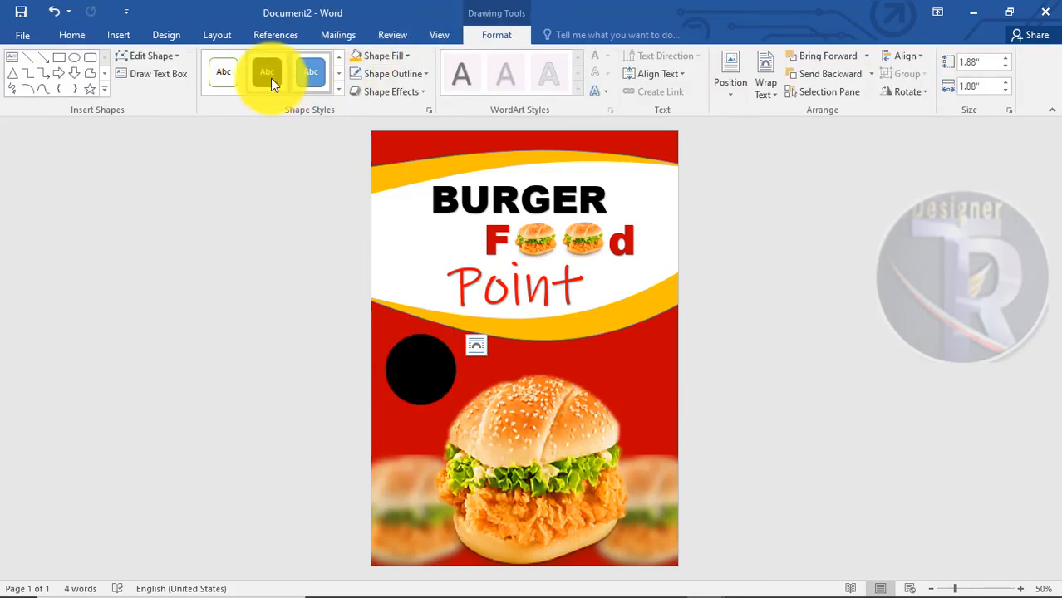
click(395, 55)
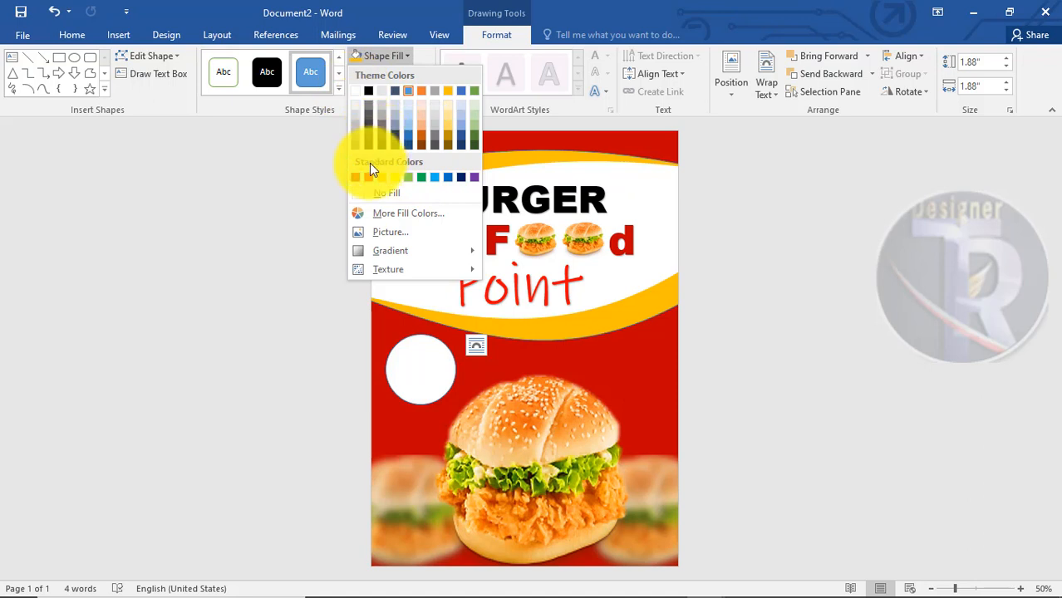
click(369, 94)
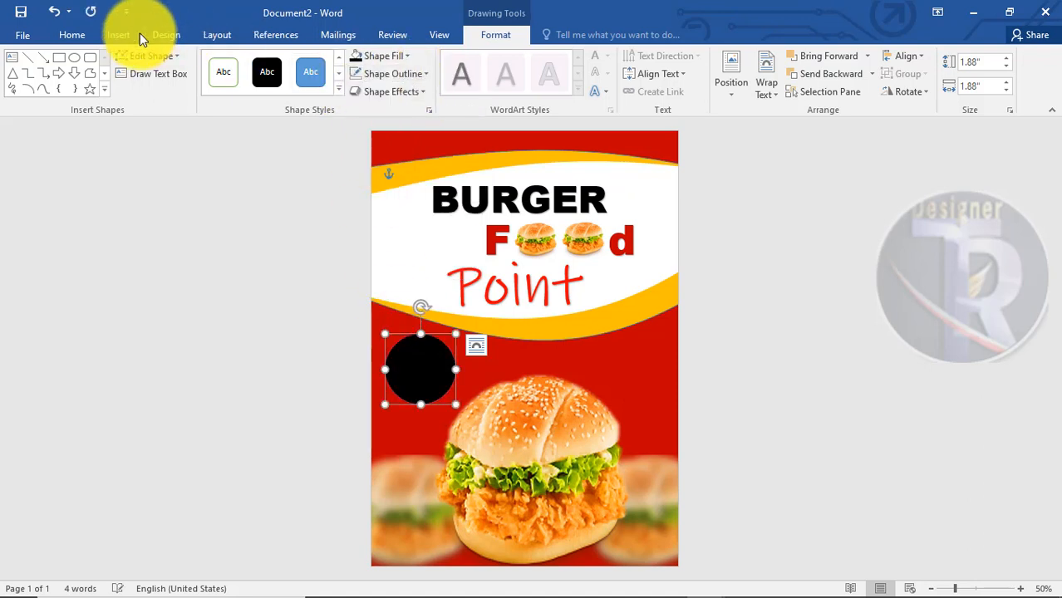
- Insert WordArt over the black circle reading "20%" with "Off" on a second line
click(112, 34)
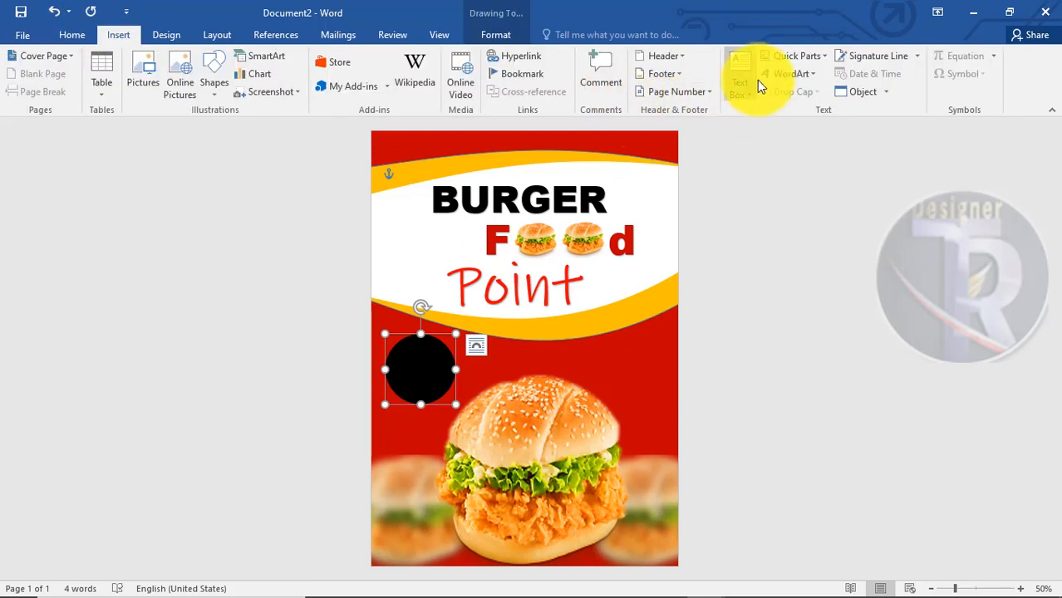
click(790, 74)
click(763, 107)
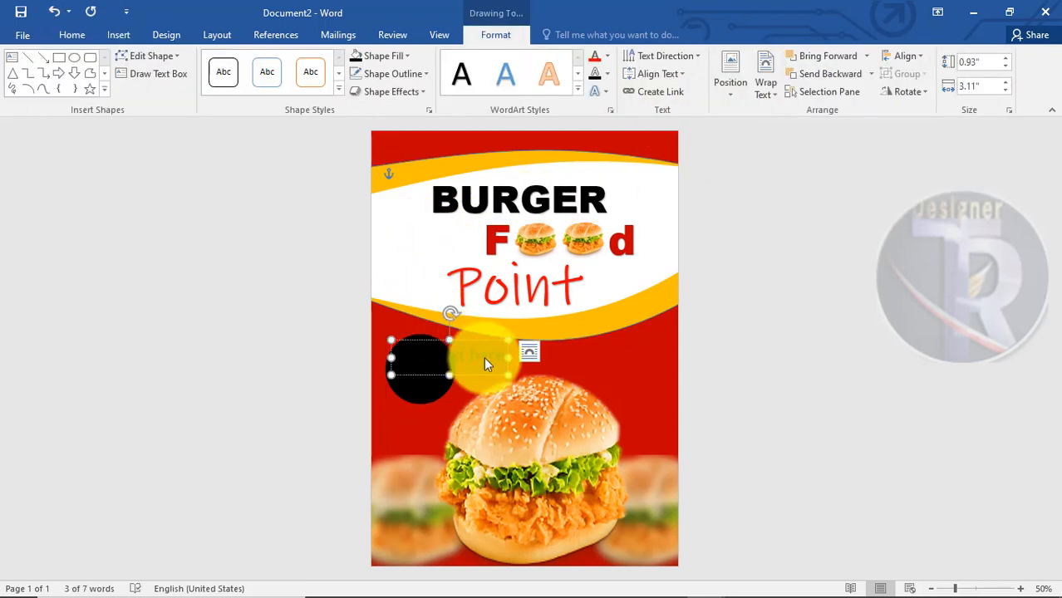
key(Delete)
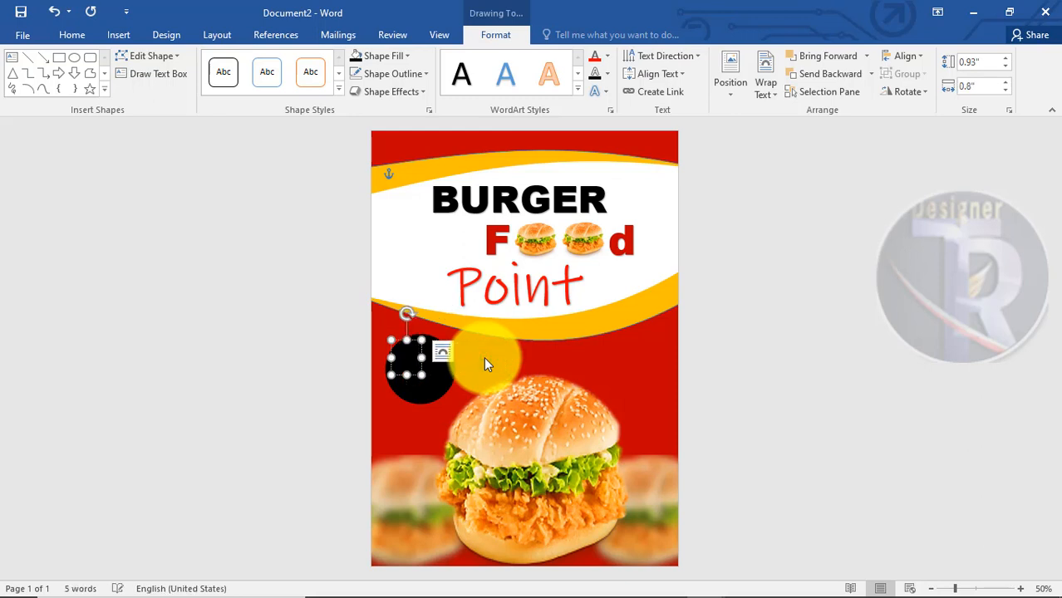
key(BackSpace)
text(50)
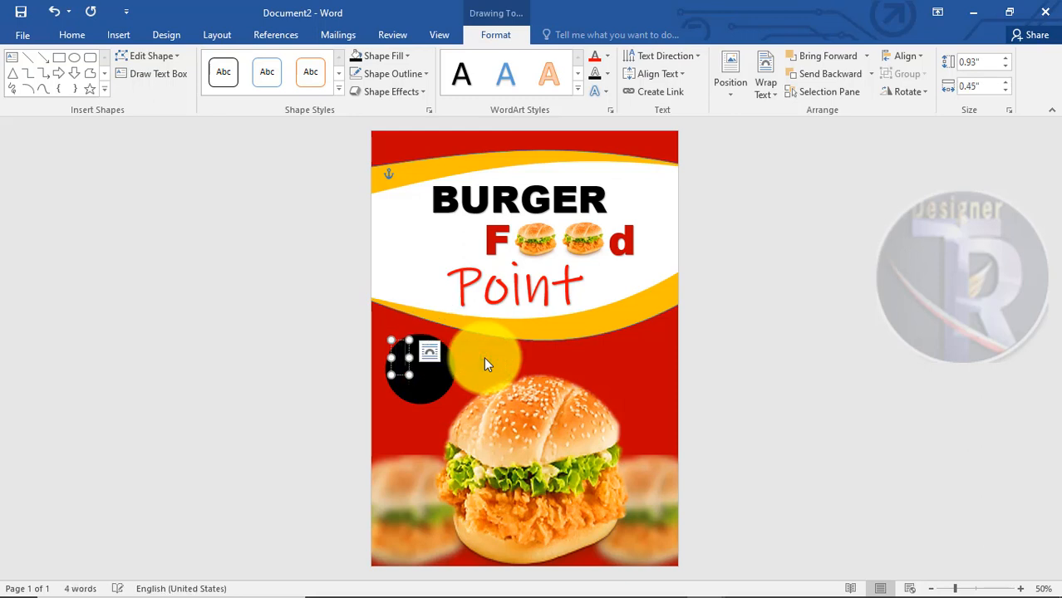
text(%)
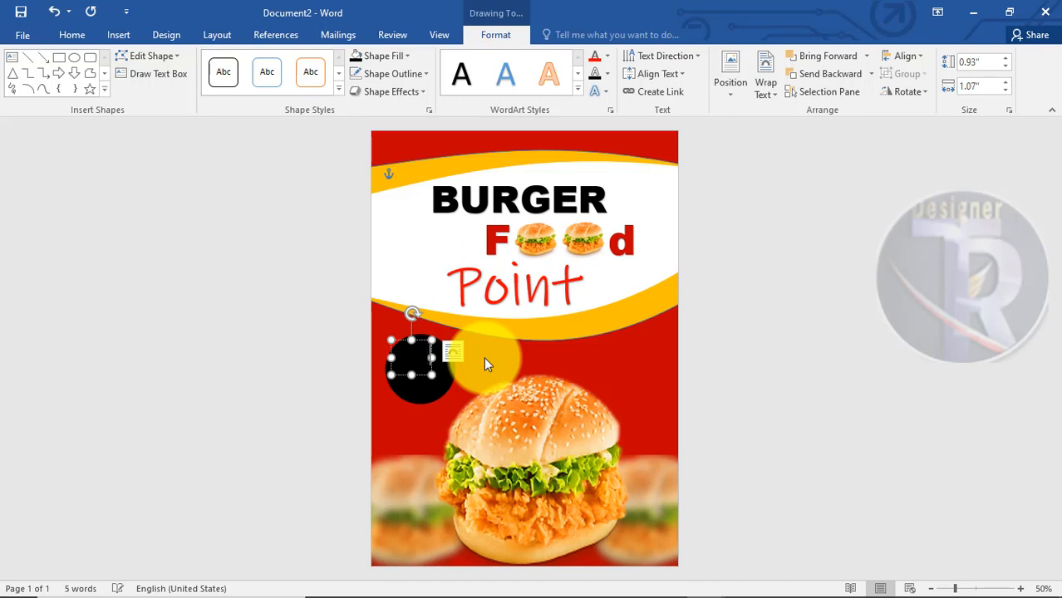
key(Return)
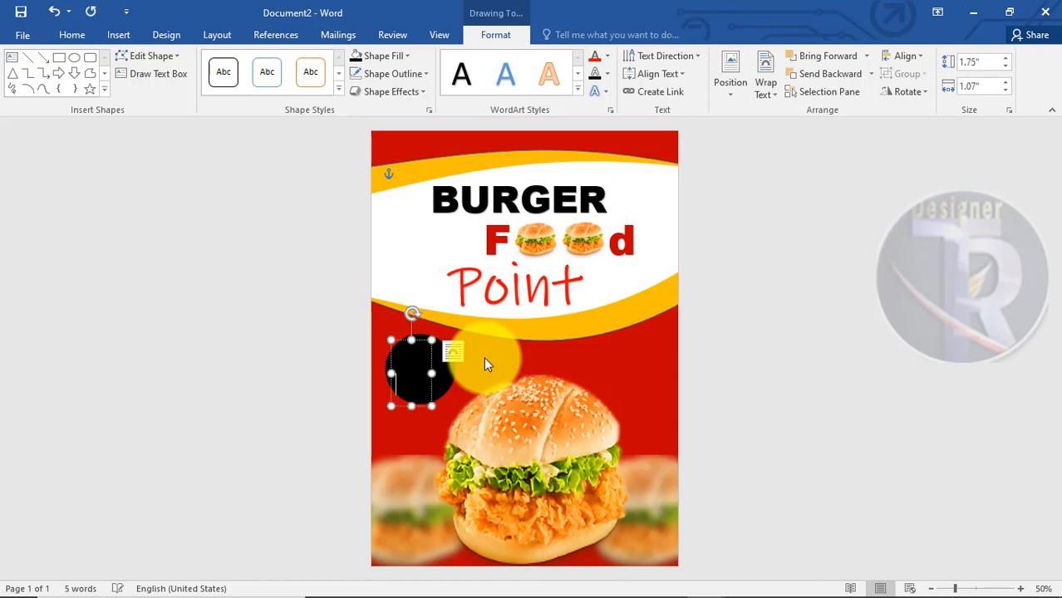
text(S)
key(BackSpace)
- Bring the "20% Off" WordArt to the front and set its text fill to white
right_click(419, 341)
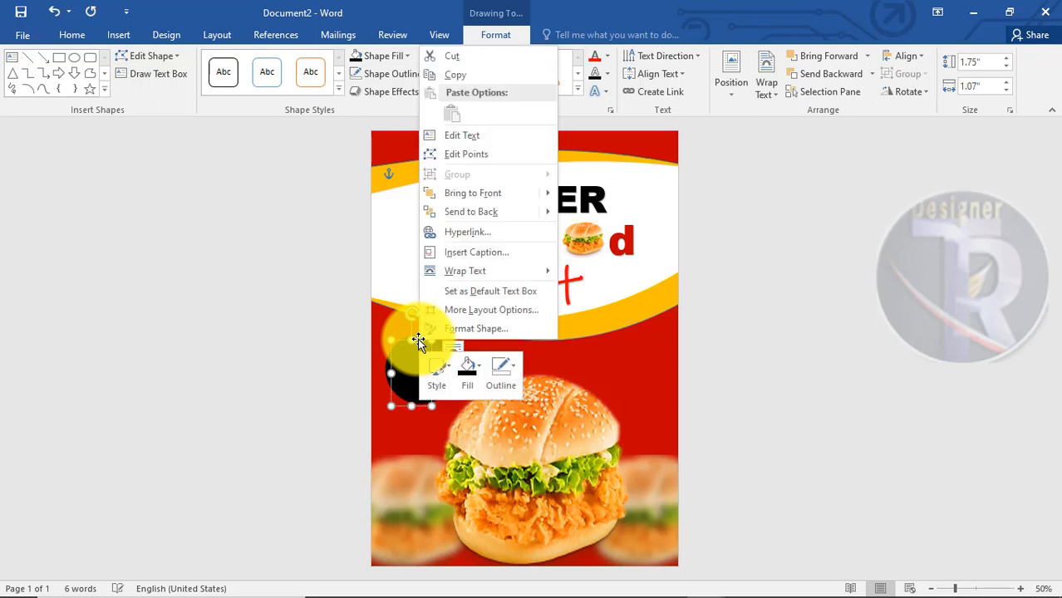
click(494, 193)
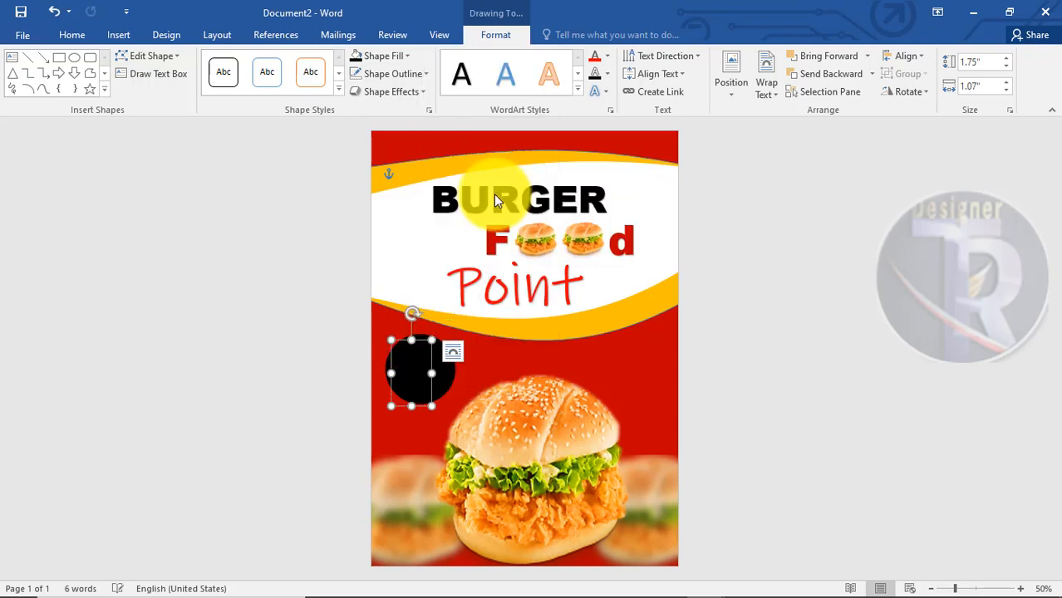
click(607, 55)
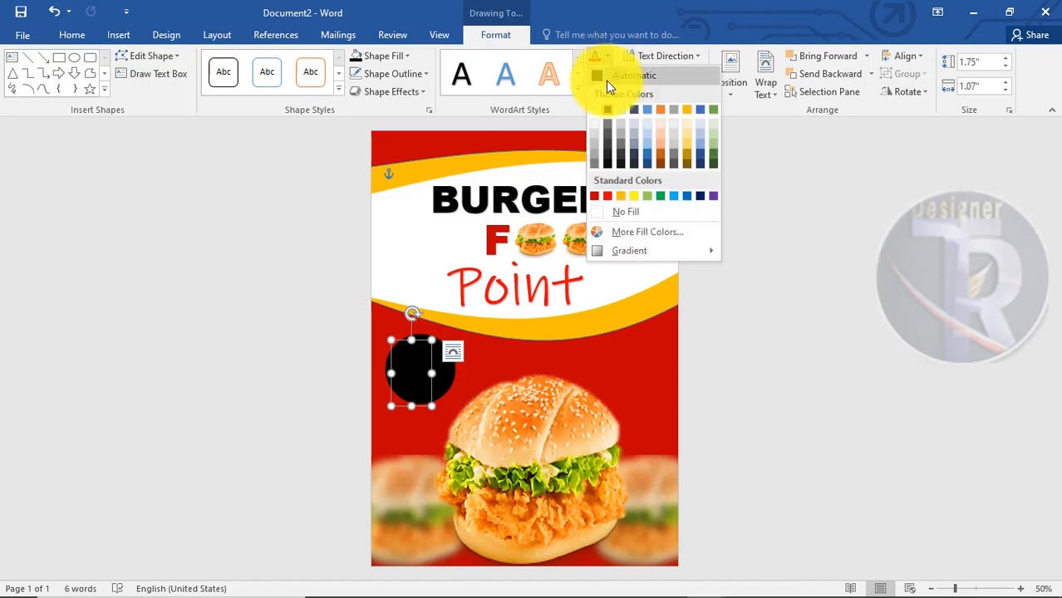
click(597, 109)
- Fit the "20% Off" box over the black circle, wide enough to keep "20%" on one line, and set its font to Arial Black
click(433, 333)
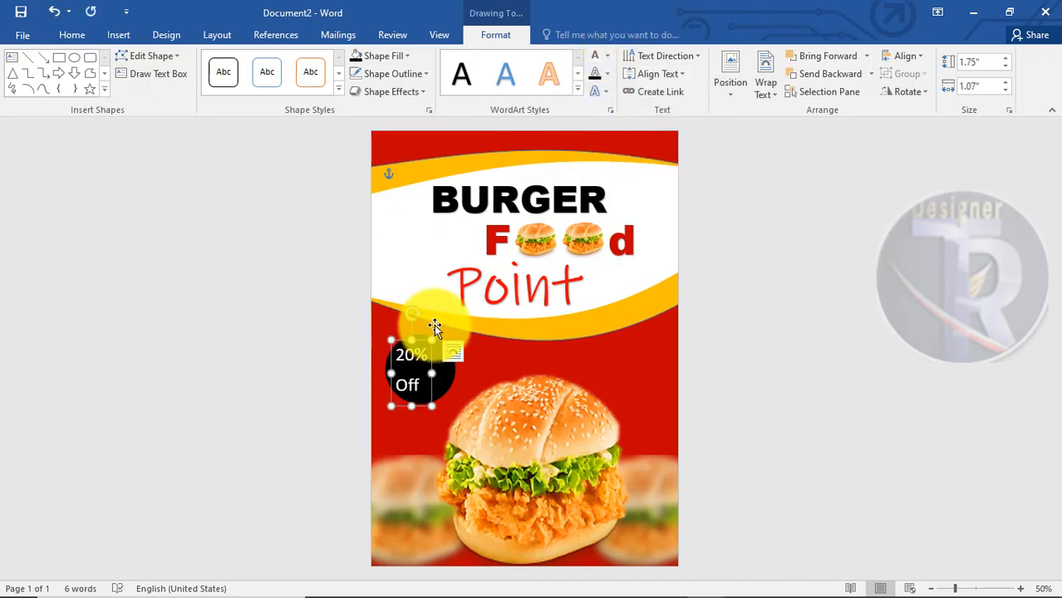
drag(439, 339, 439, 341)
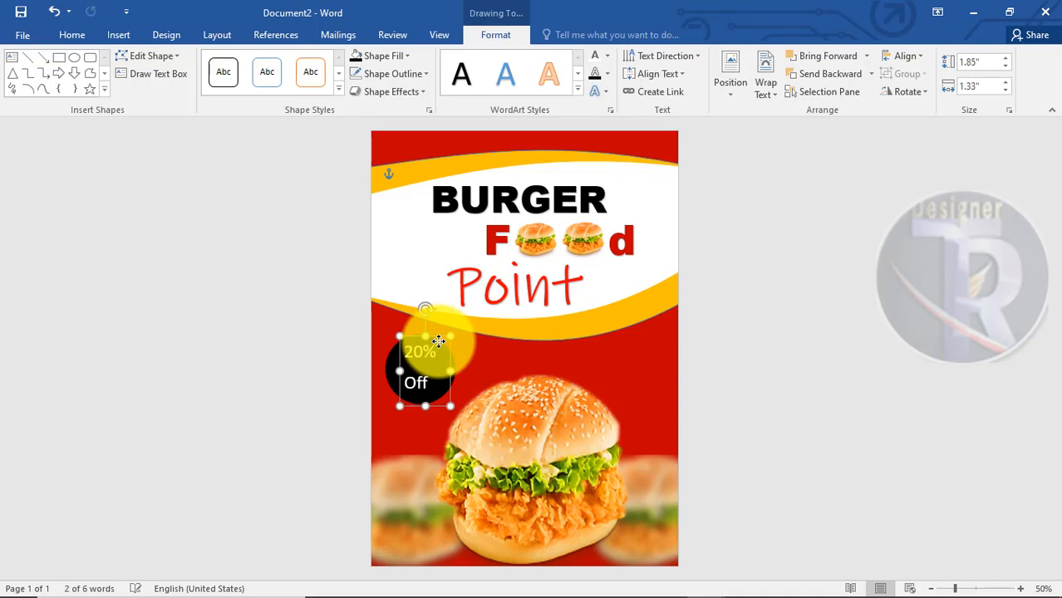
click(83, 35)
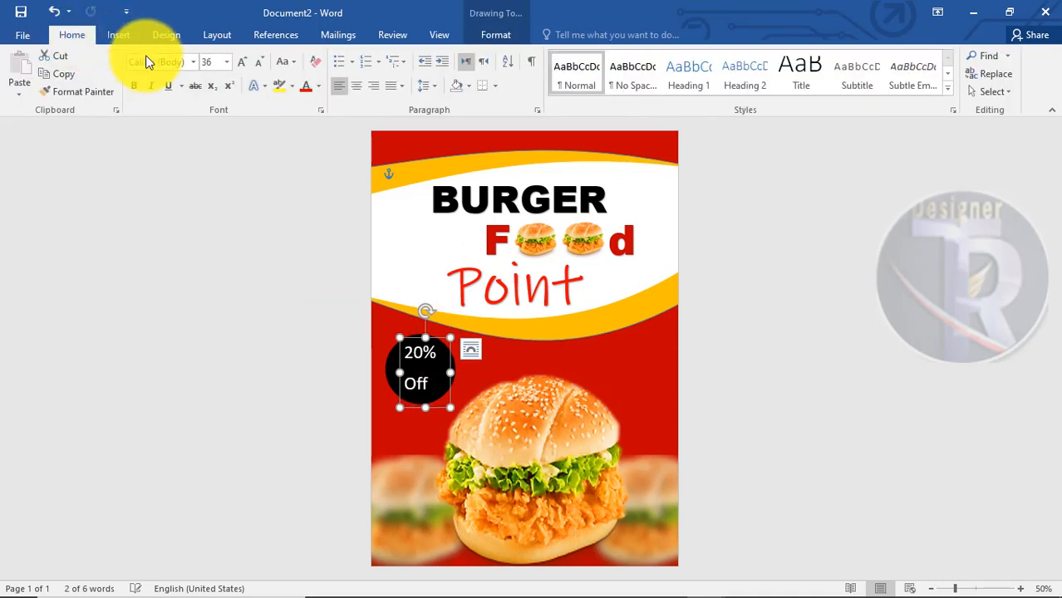
click(193, 62)
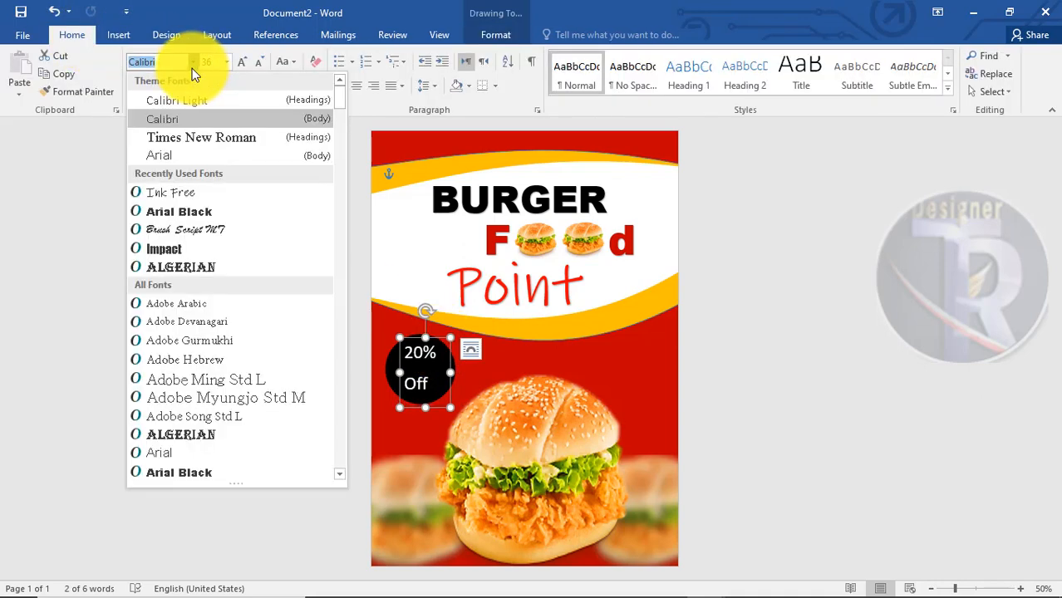
click(195, 214)
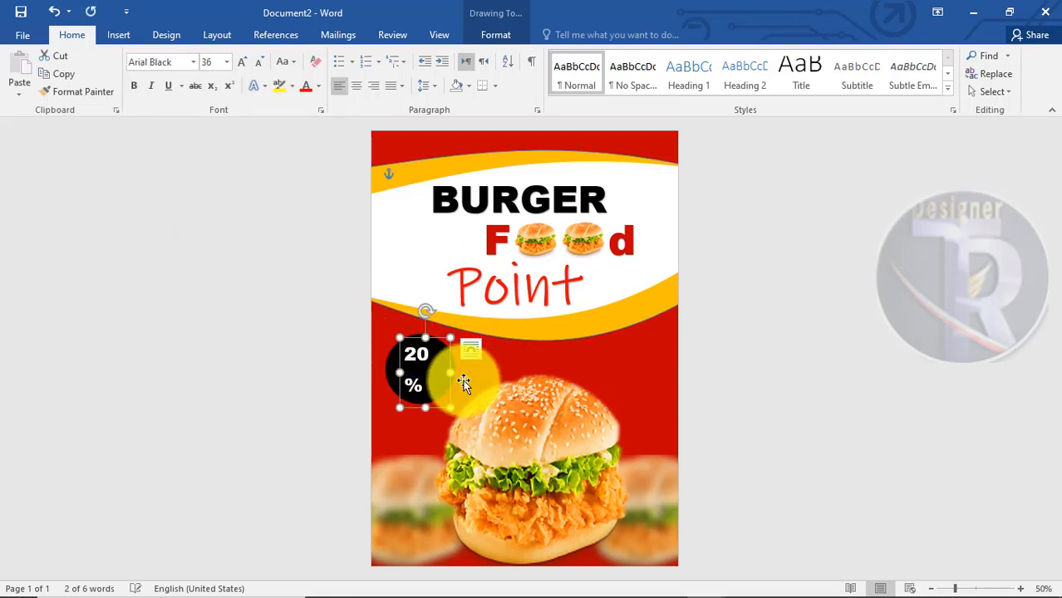
drag(452, 373, 455, 338)
click(767, 369)
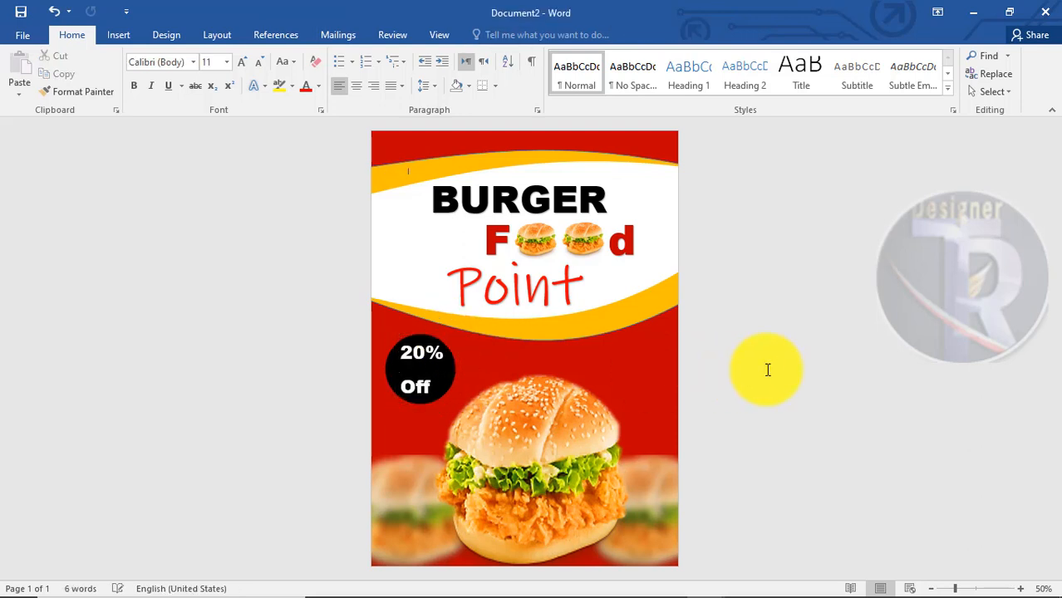
- Group the "20% Off" text with the black circle behind it
click(422, 378)
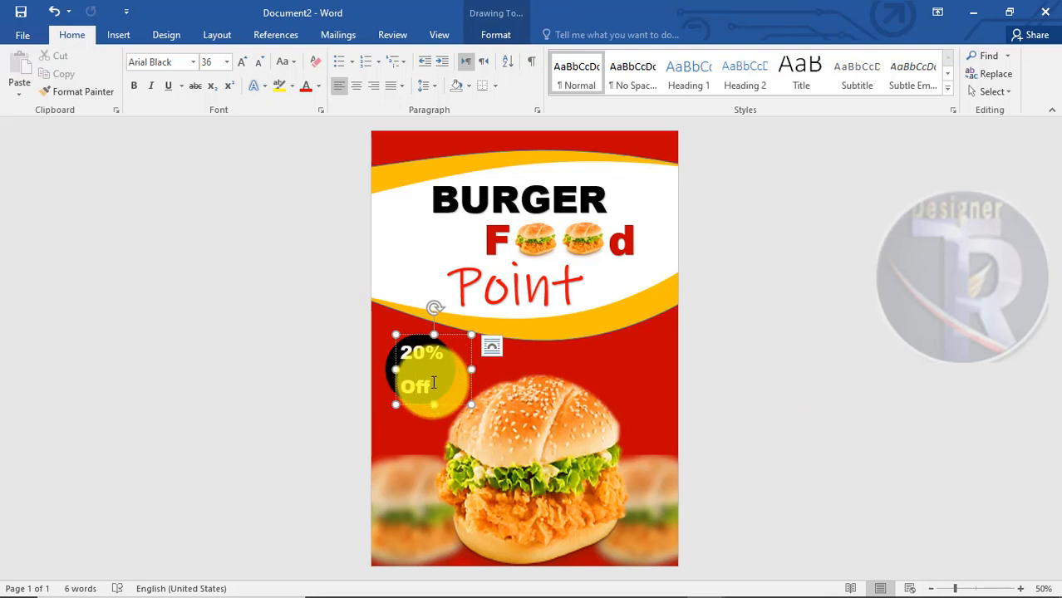
click(872, 368)
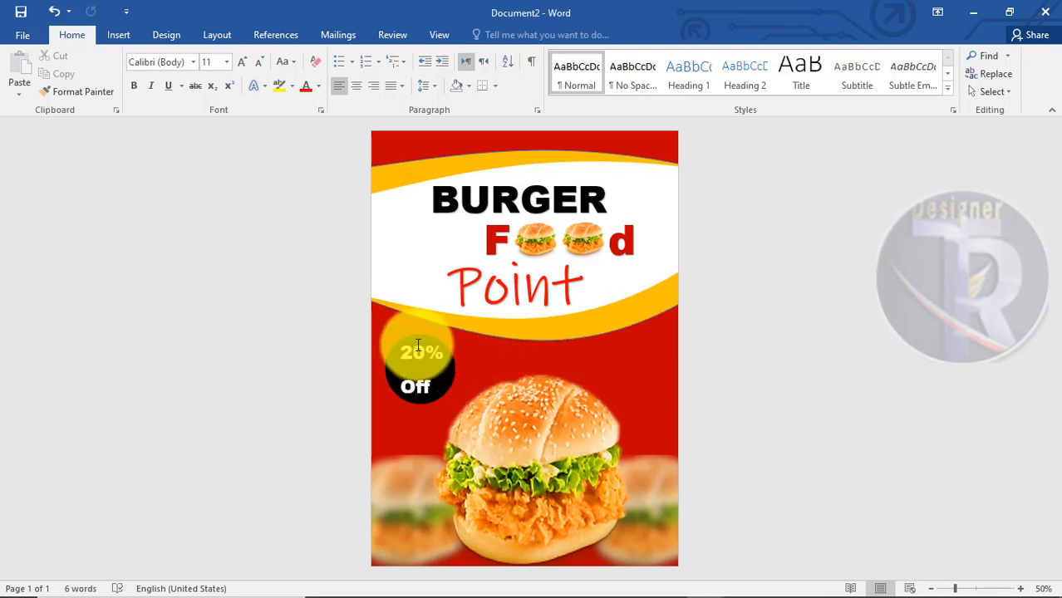
click(417, 347)
click(446, 334)
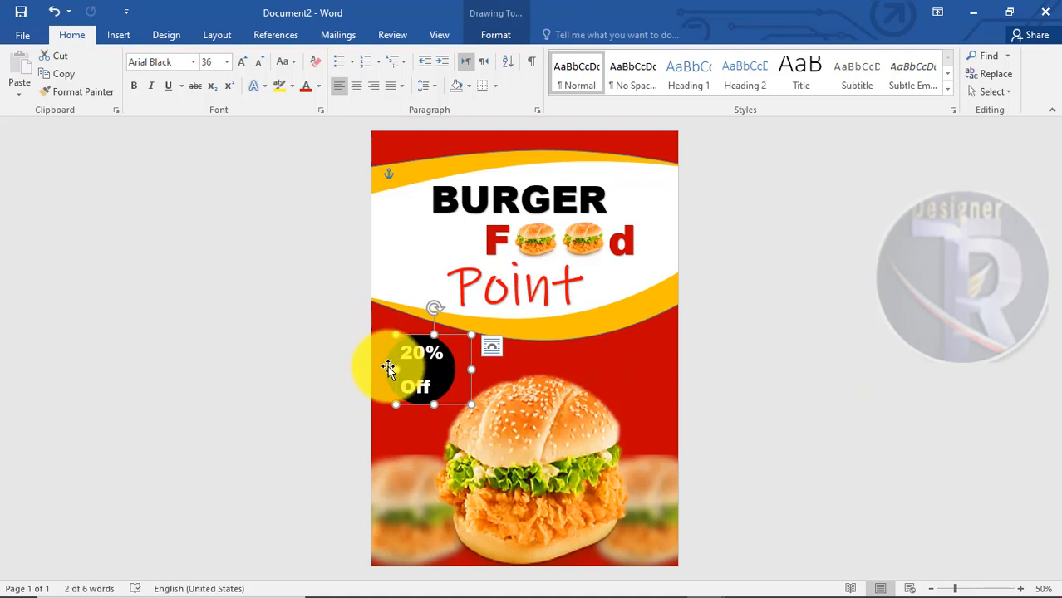
shift+click(387, 366)
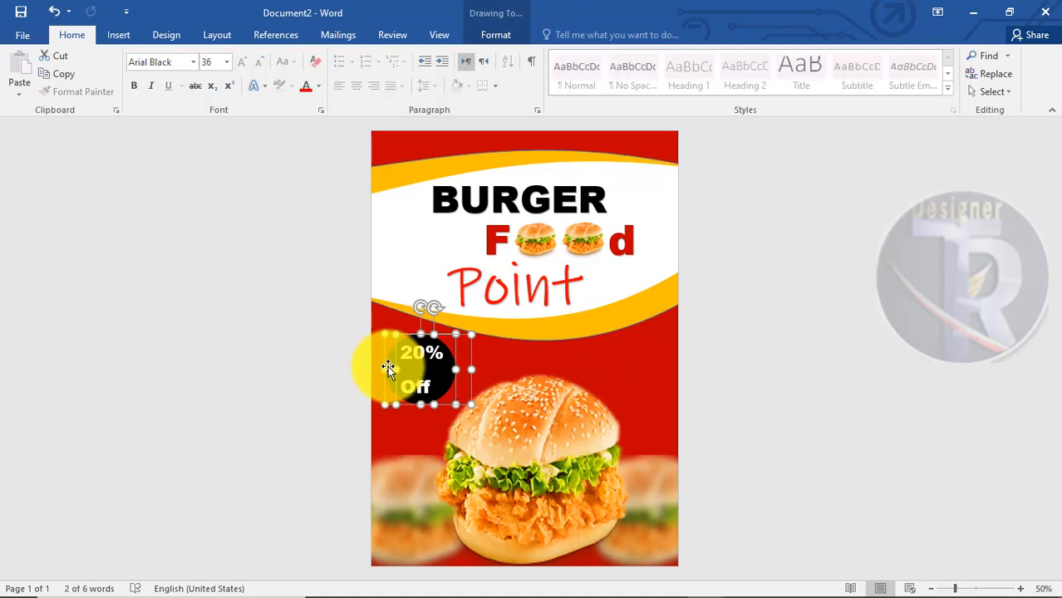
right_click(428, 341)
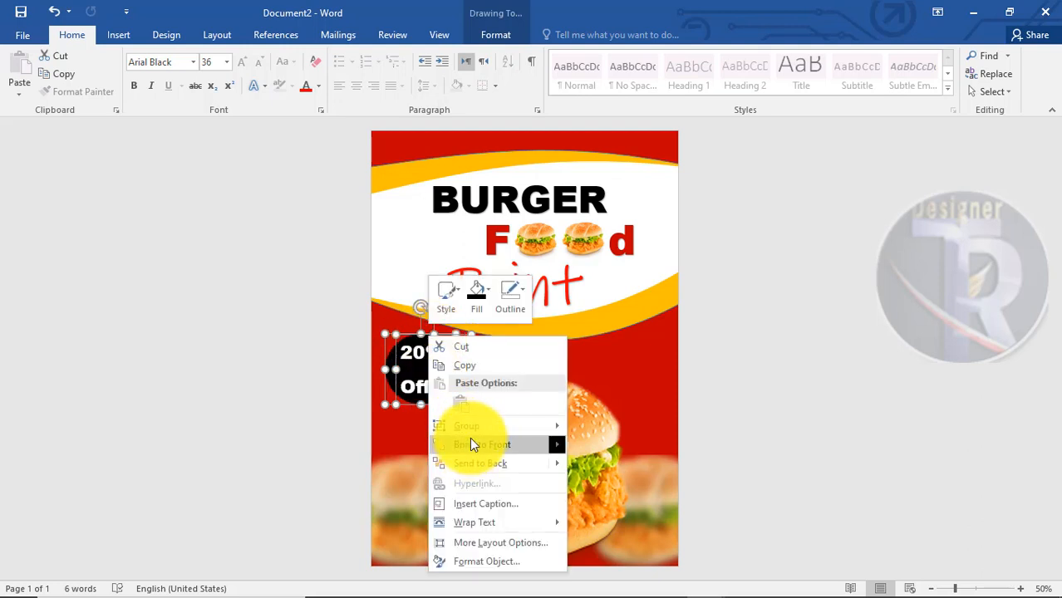
mouse_move(473, 430)
click(586, 424)
- Shift the "20% Off" badge to the page's left edge and place a duplicate above it on the white area beside the title
click(429, 335)
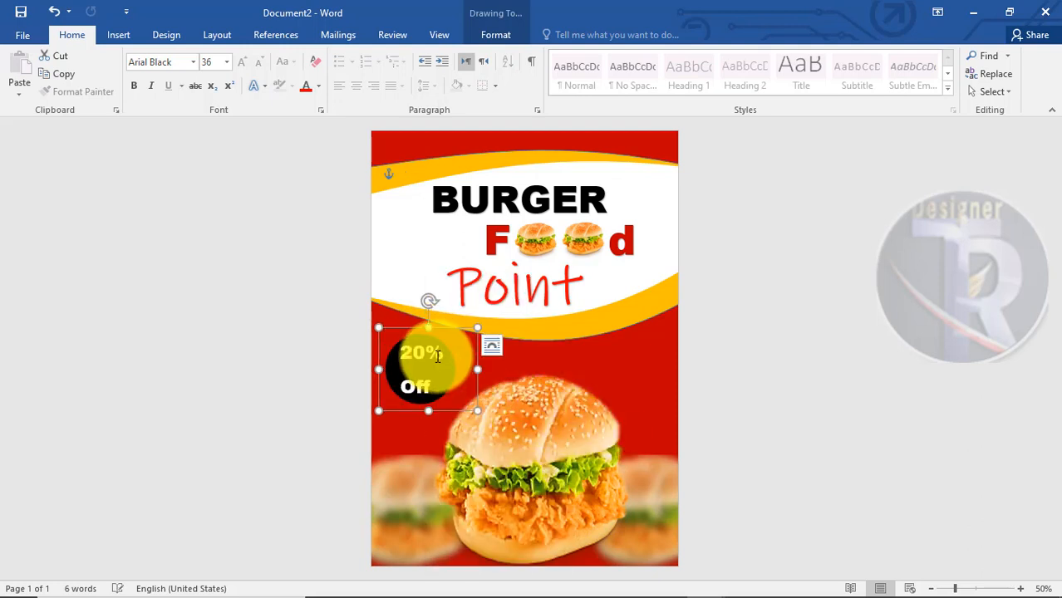
drag(435, 332, 404, 210)
click(951, 314)
- Shrink the upper "20% Off" badge slightly from its upper-right corner
click(410, 242)
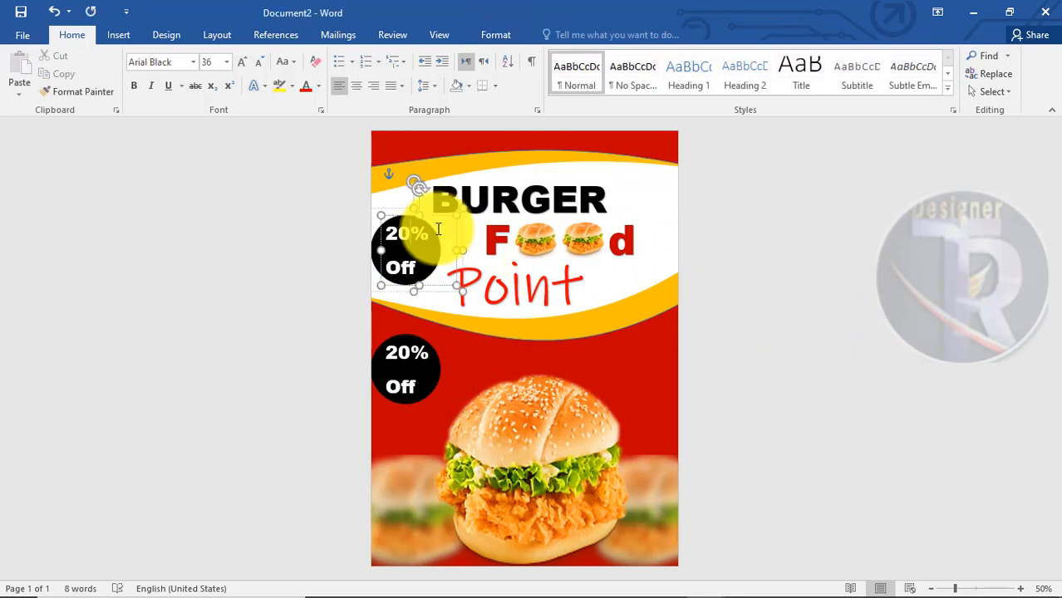
click(753, 309)
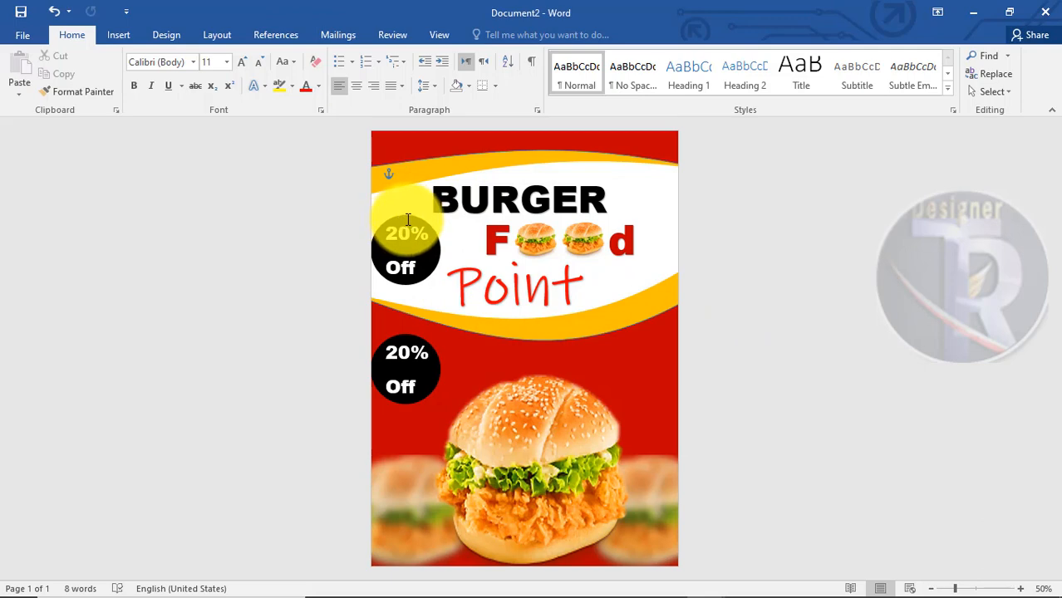
click(412, 216)
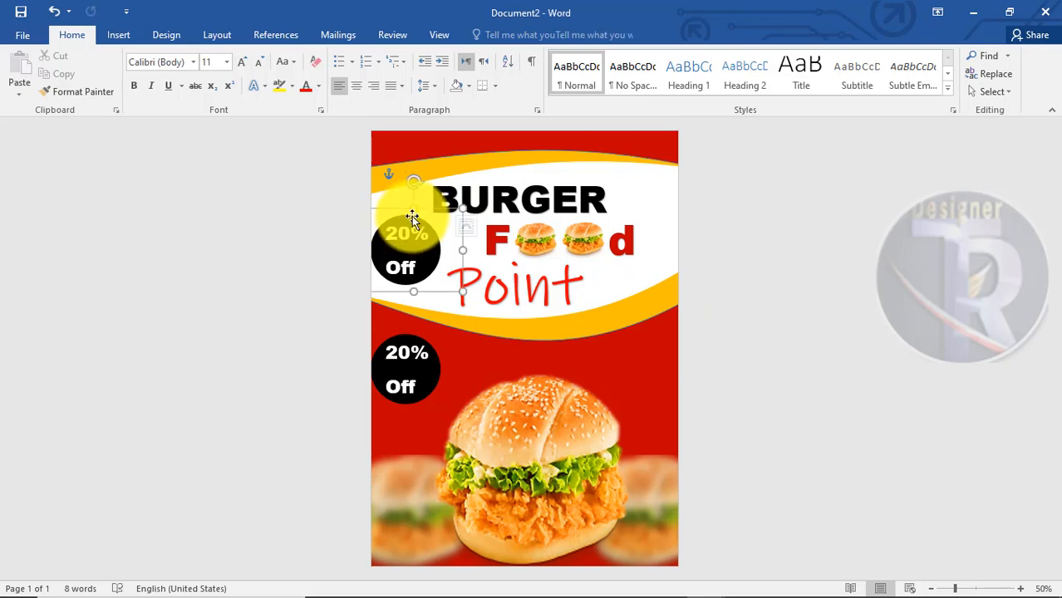
mouse_move(450, 214)
mouse_down()
mouse_move(426, 233)
mouse_move(460, 221)
mouse_move(412, 223)
mouse_move(456, 216)
mouse_up()
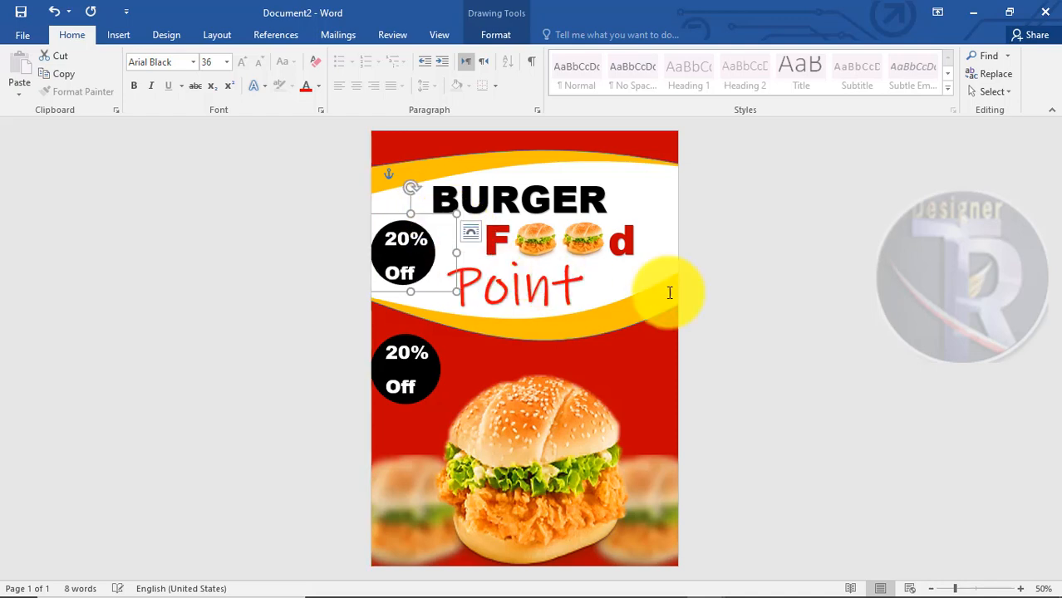
click(799, 312)
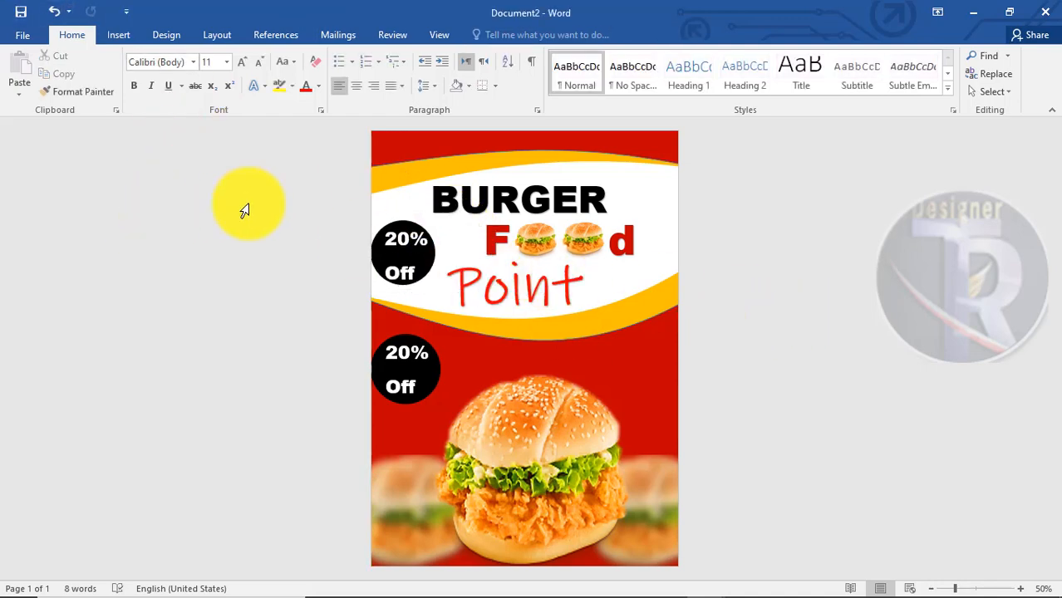
- Delete the upper "20% Off" badge, both text and black circle, from the white area beside the title
click(402, 242)
click(410, 218)
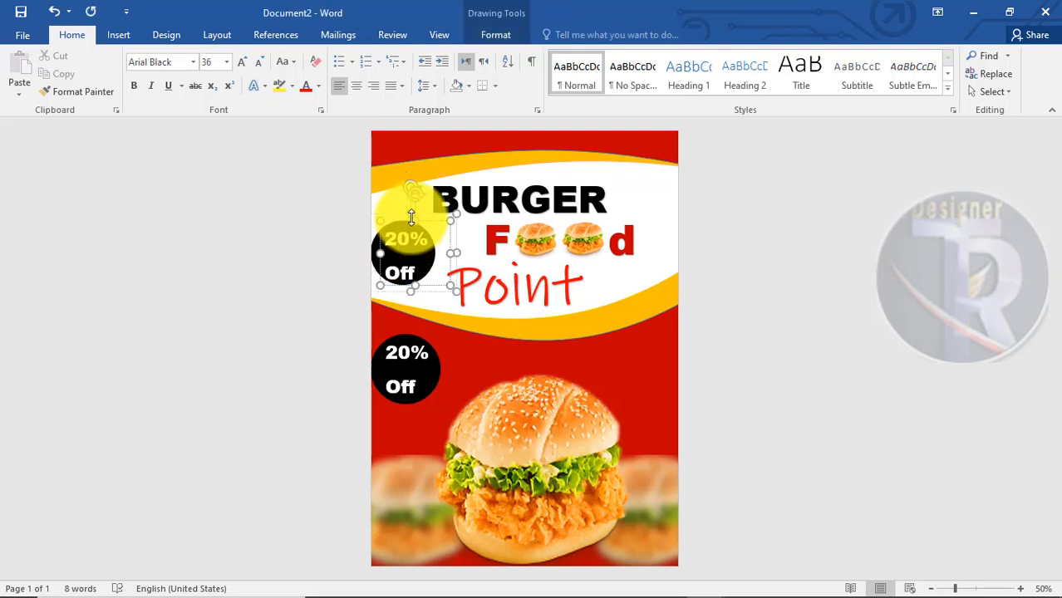
click(391, 222)
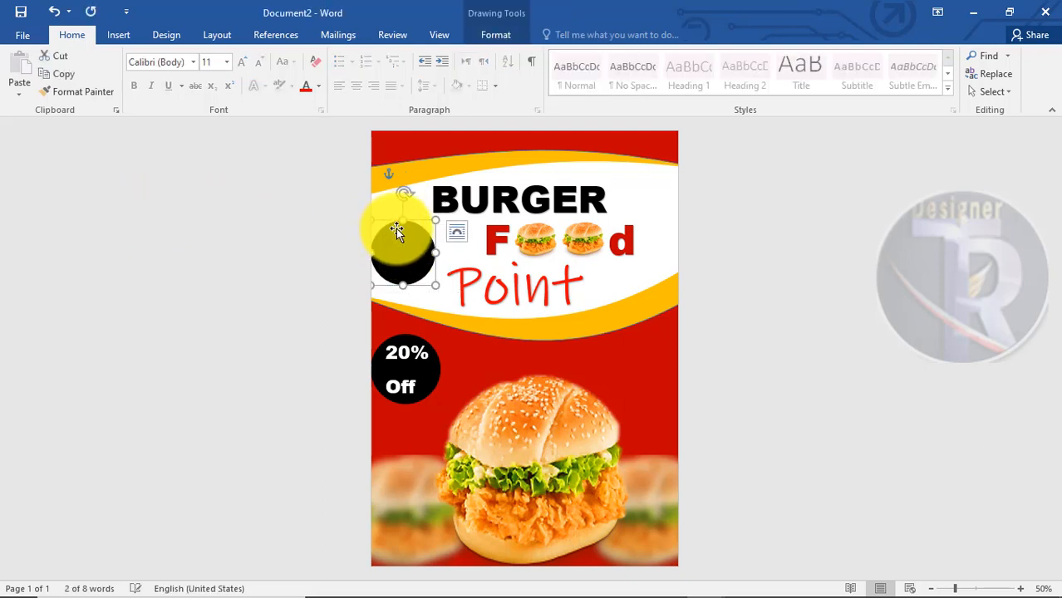
key(Delete)
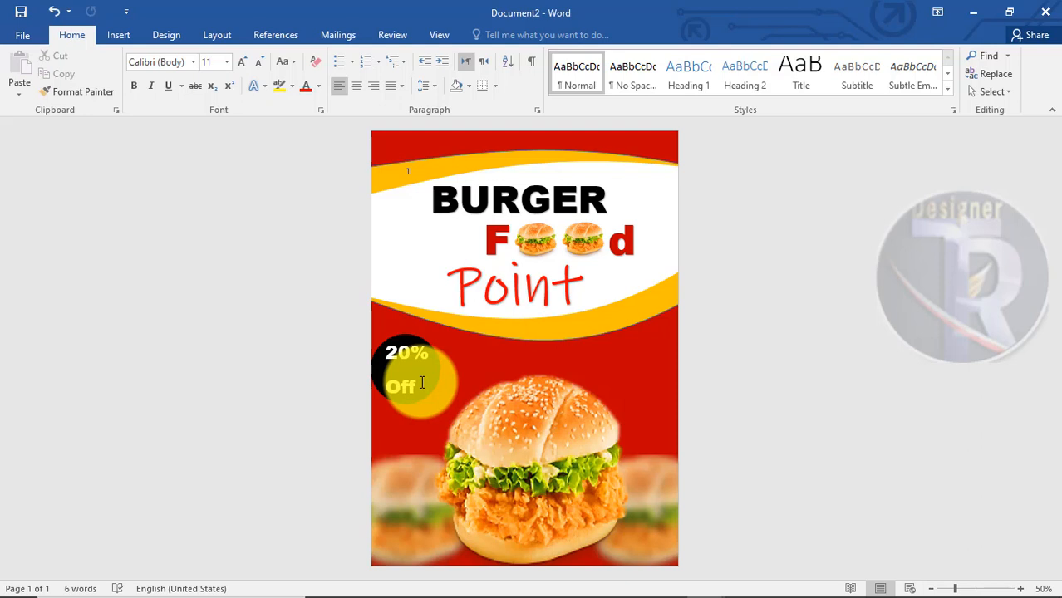
- Move the remaining "20% Off" badge slightly inward from the page's left edge, keeping it on the red area
click(428, 337)
drag(430, 339, 447, 324)
click(979, 446)
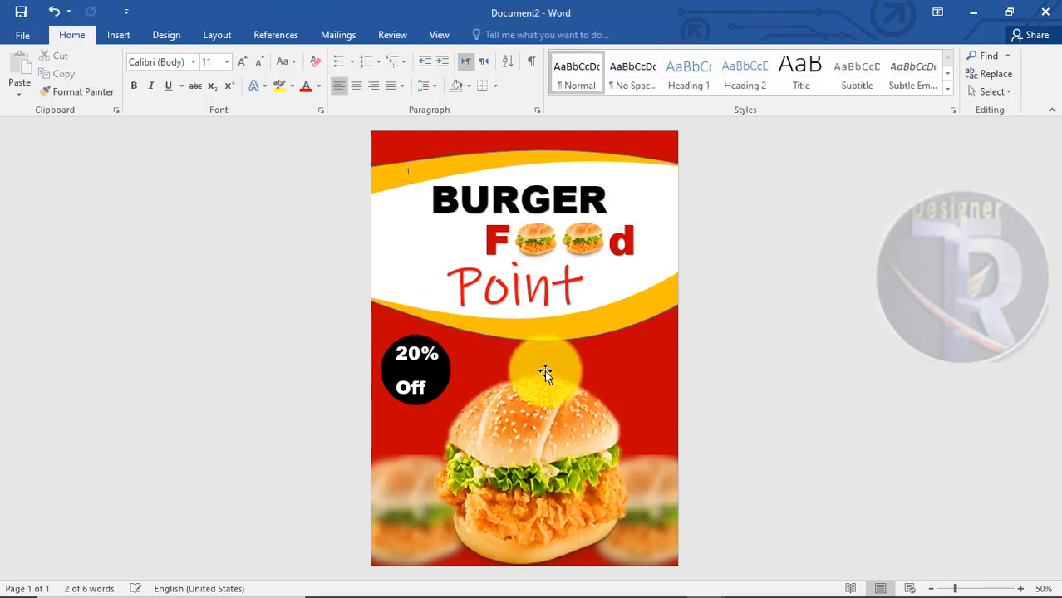
- Place a duplicate of the "20% Off" badge on the red area near the page's right edge, opposite the original
click(392, 340)
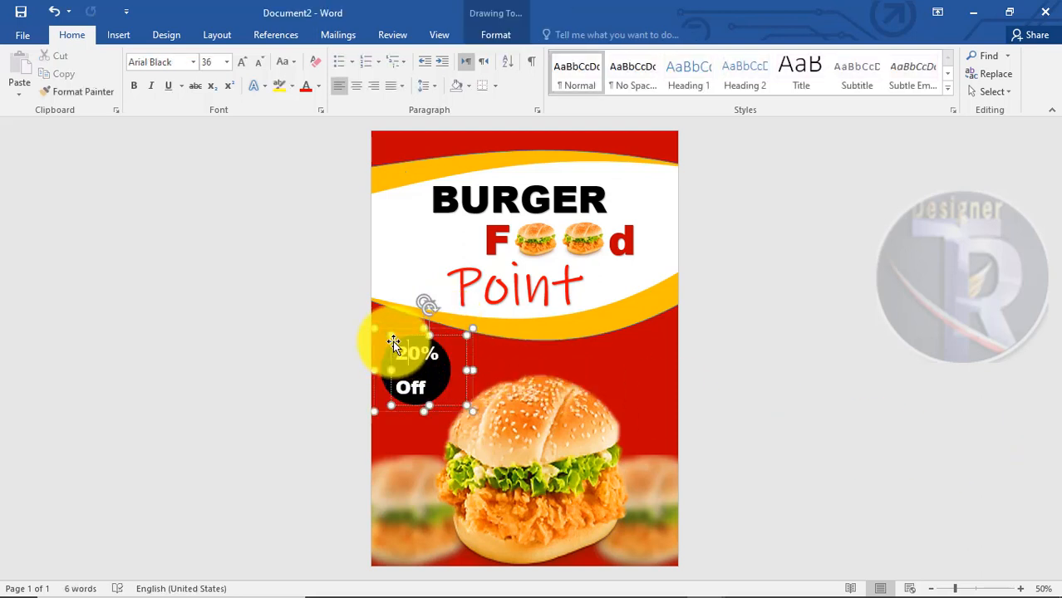
click(447, 328)
mouse_move(447, 331)
mouse_down()
mouse_move(700, 332)
mouse_move(668, 318)
mouse_up()
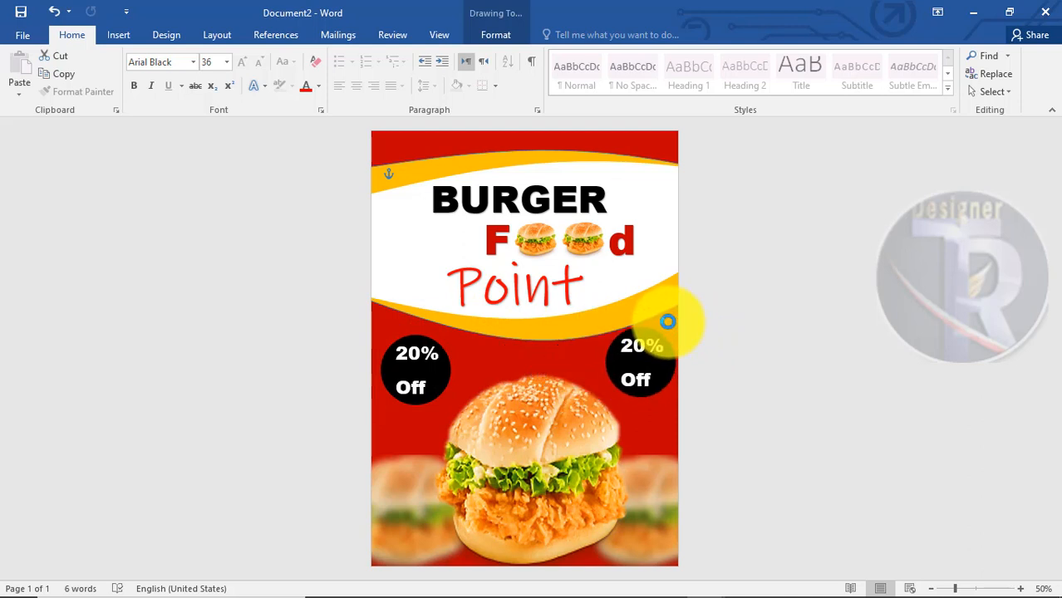
click(863, 399)
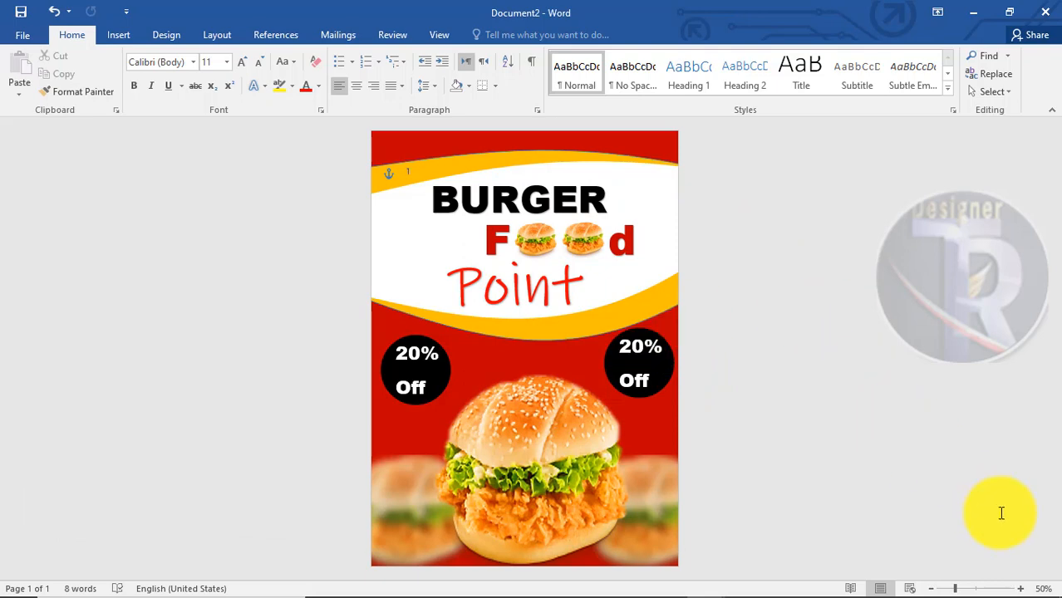
- Examine the finished flyer up close from the title to the burger images, and as a whole page
click(1020, 589)
click(1020, 589)
click(1020, 588)
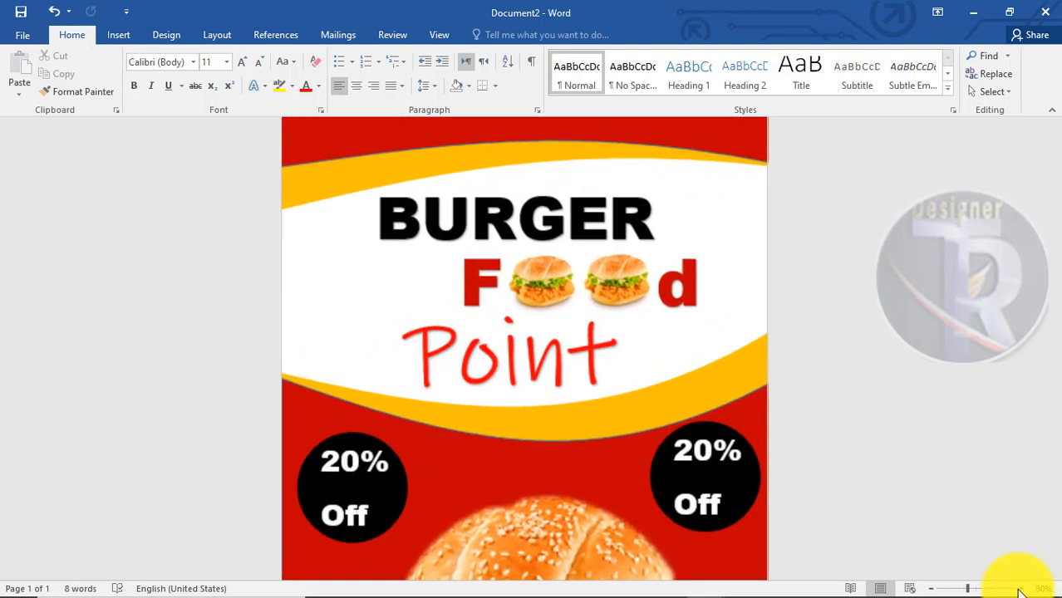
click(1020, 588)
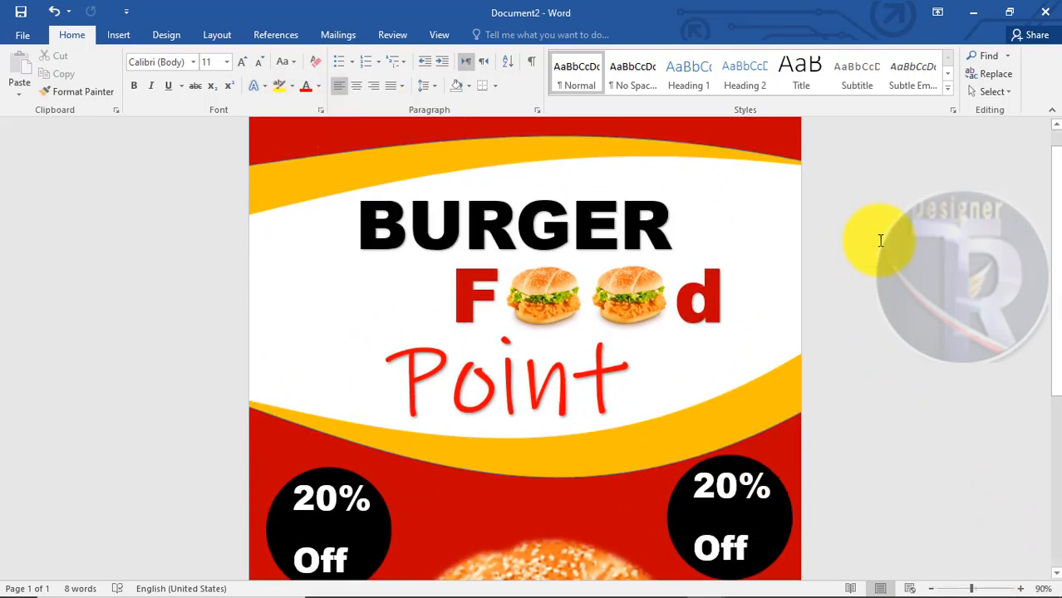
drag(1052, 228, 956, 237)
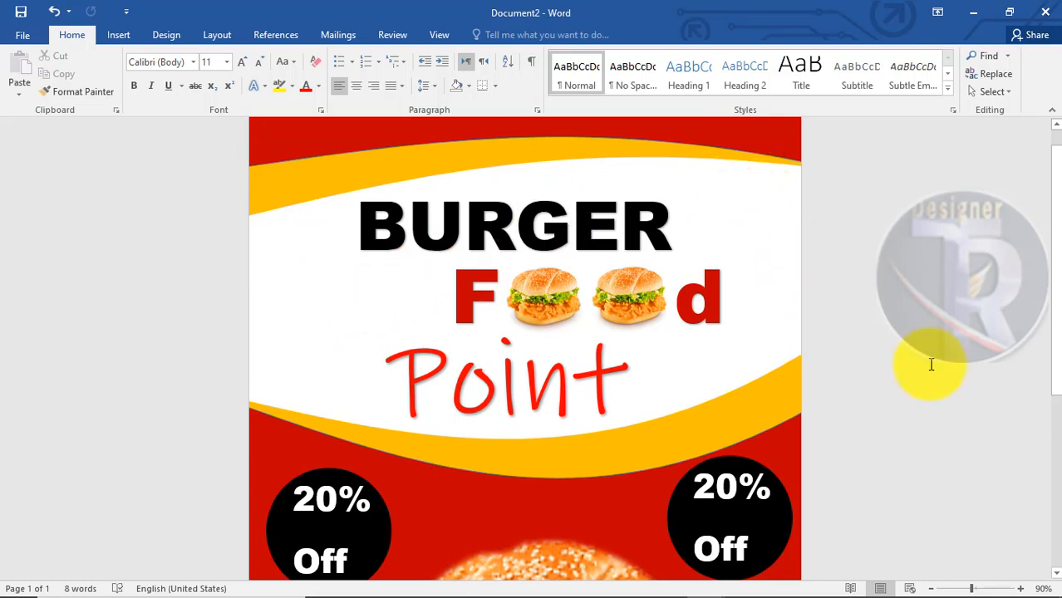
drag(1057, 316, 1009, 268)
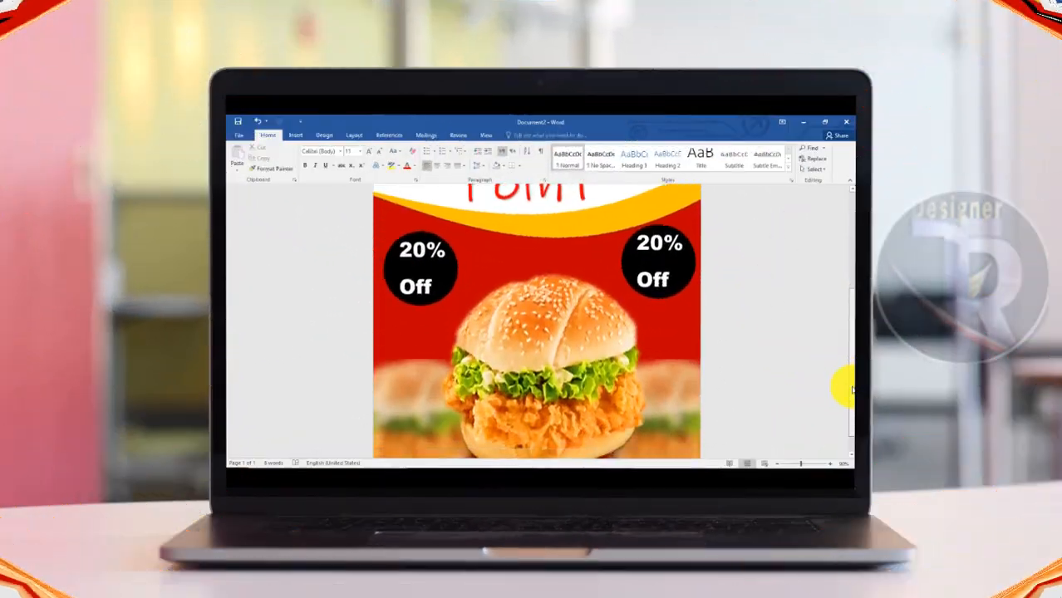
drag(843, 379, 831, 291)
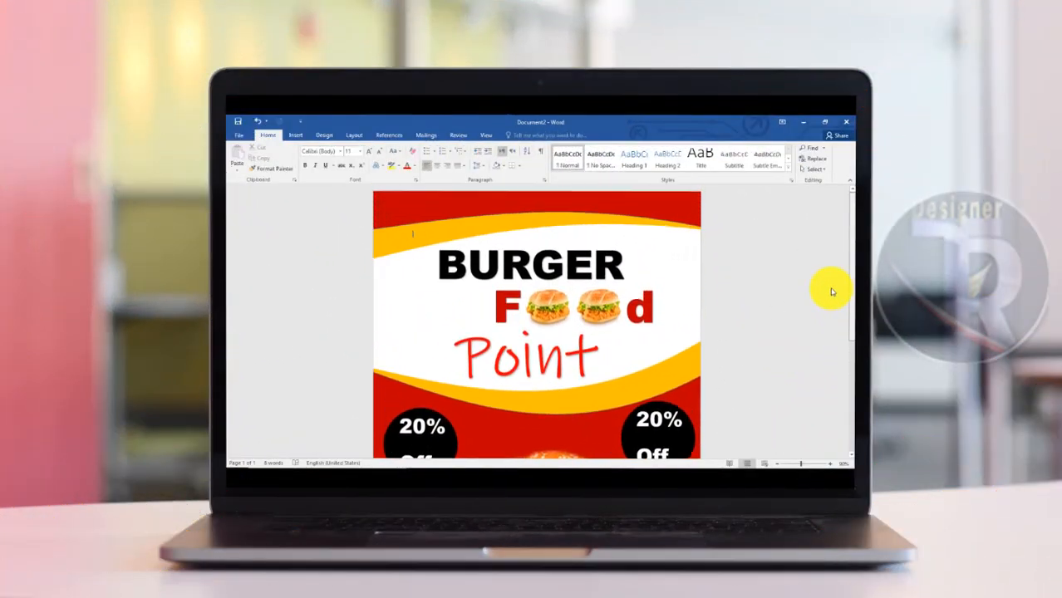
click(779, 463)
click(778, 463)
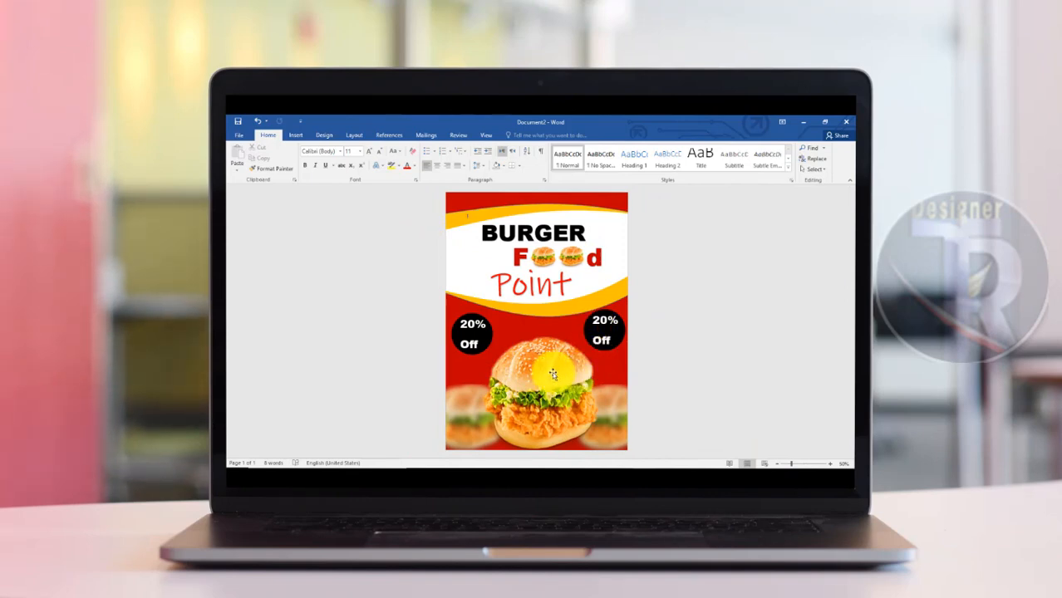
click(459, 397)
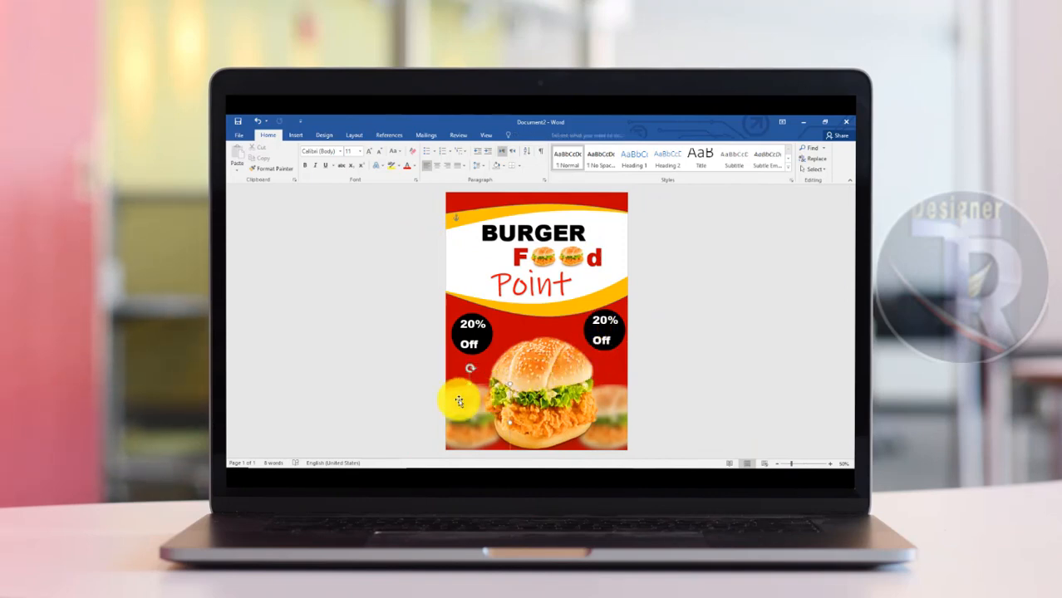
click(647, 363)
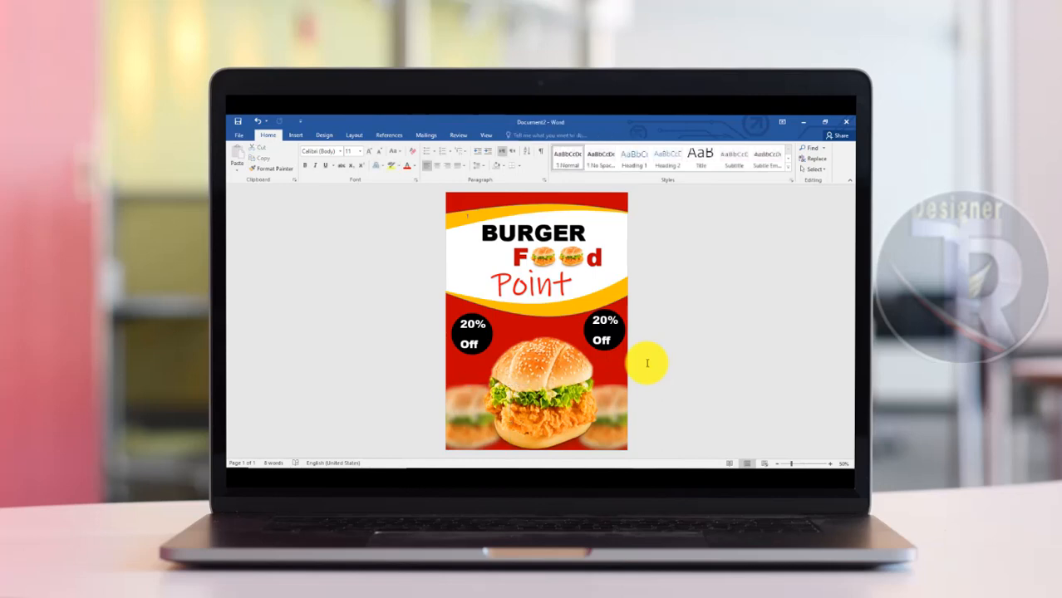